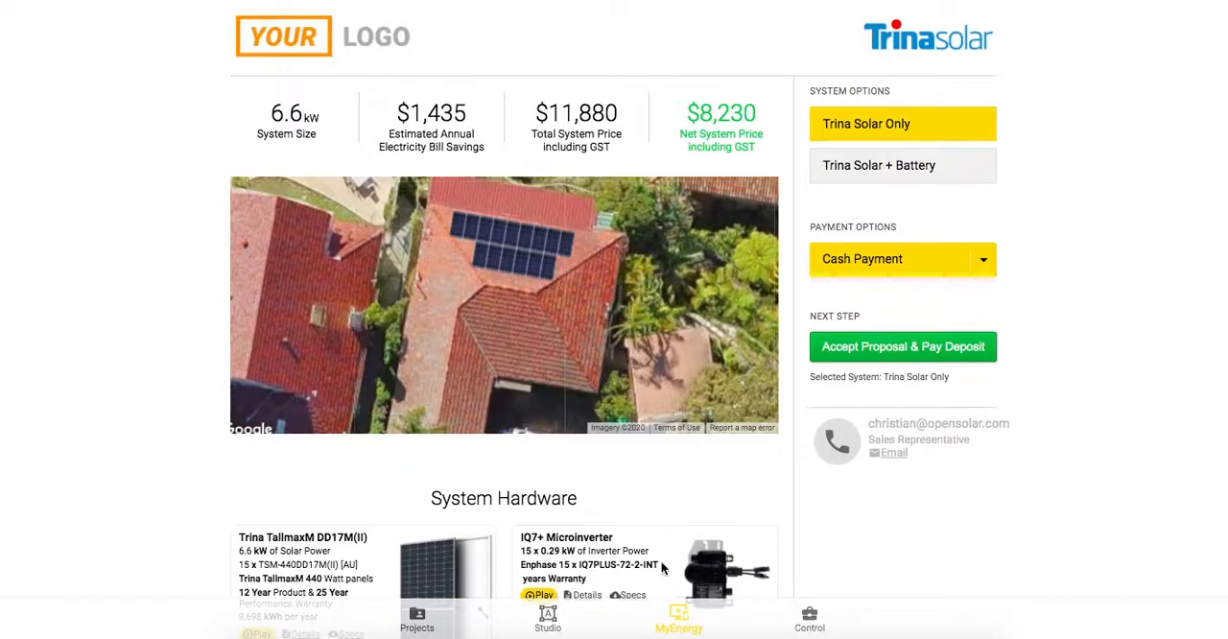
Switch the proposal to the Trina Solar + Battery system option and back to Trina Solar Only.
scroll(604, 491, down, 1)
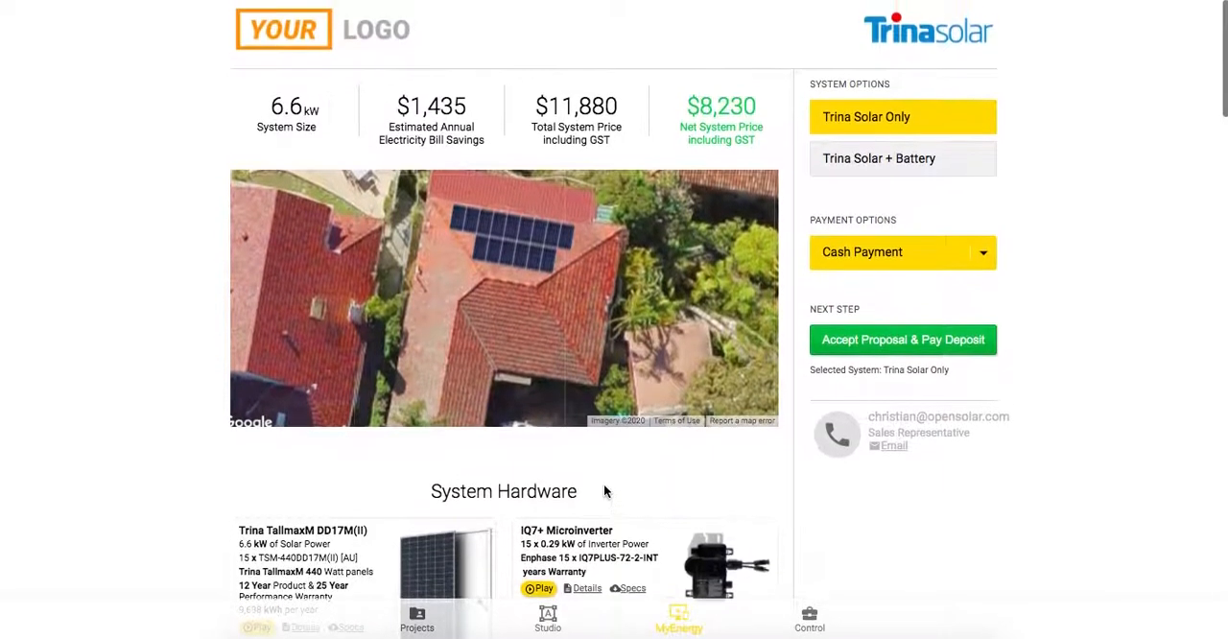
click(840, 164)
click(849, 120)
Preview the Trina TallmaxM panel's video and product details in System Hardware, closing each preview.
scroll(750, 497, down, 2)
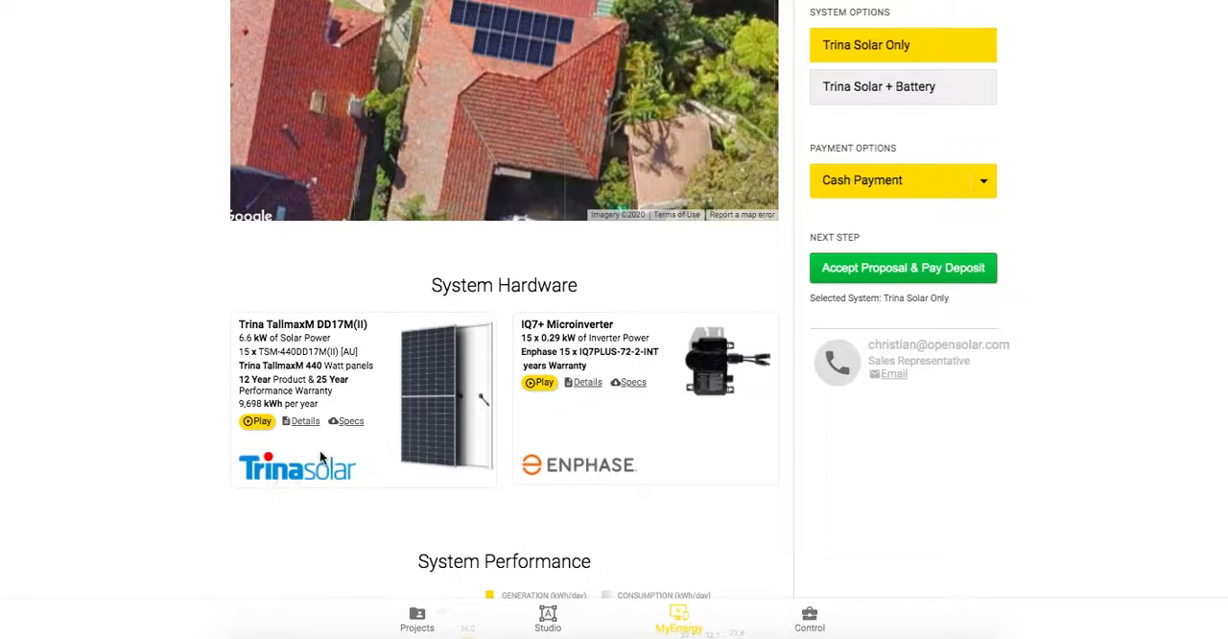
click(257, 421)
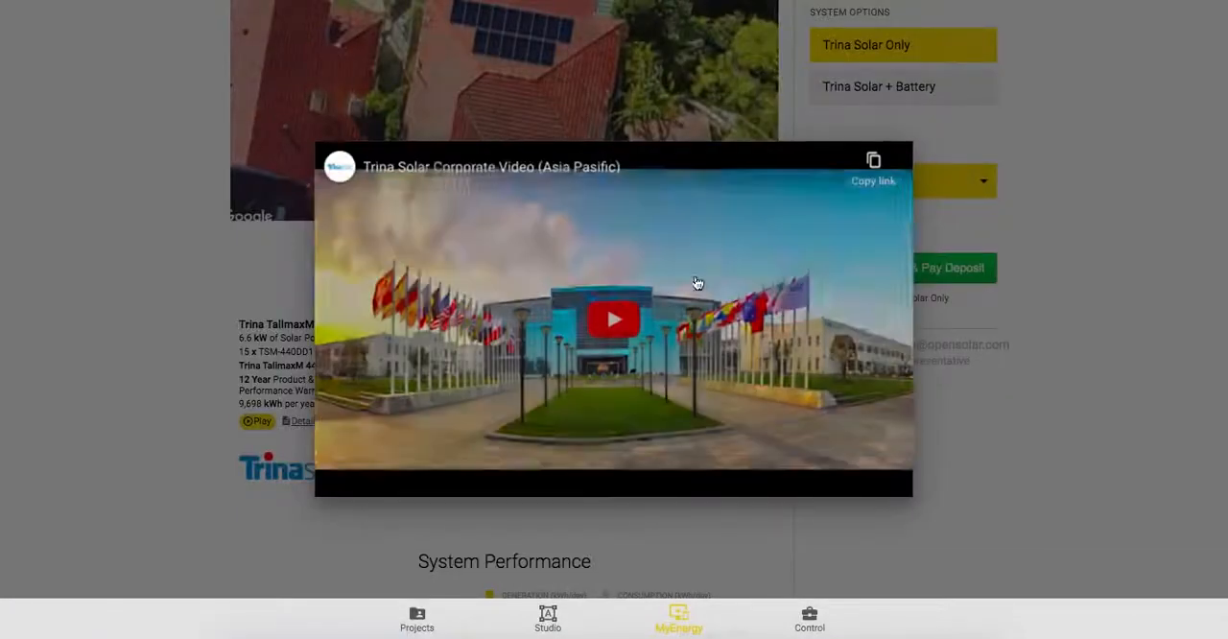
click(225, 358)
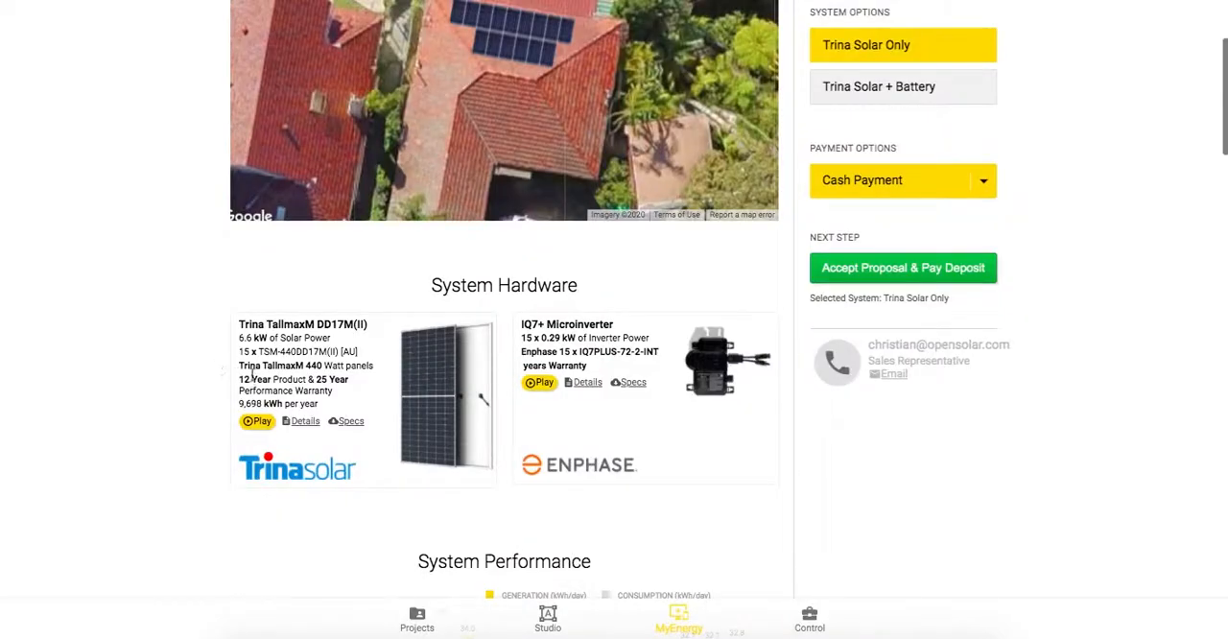
click(305, 422)
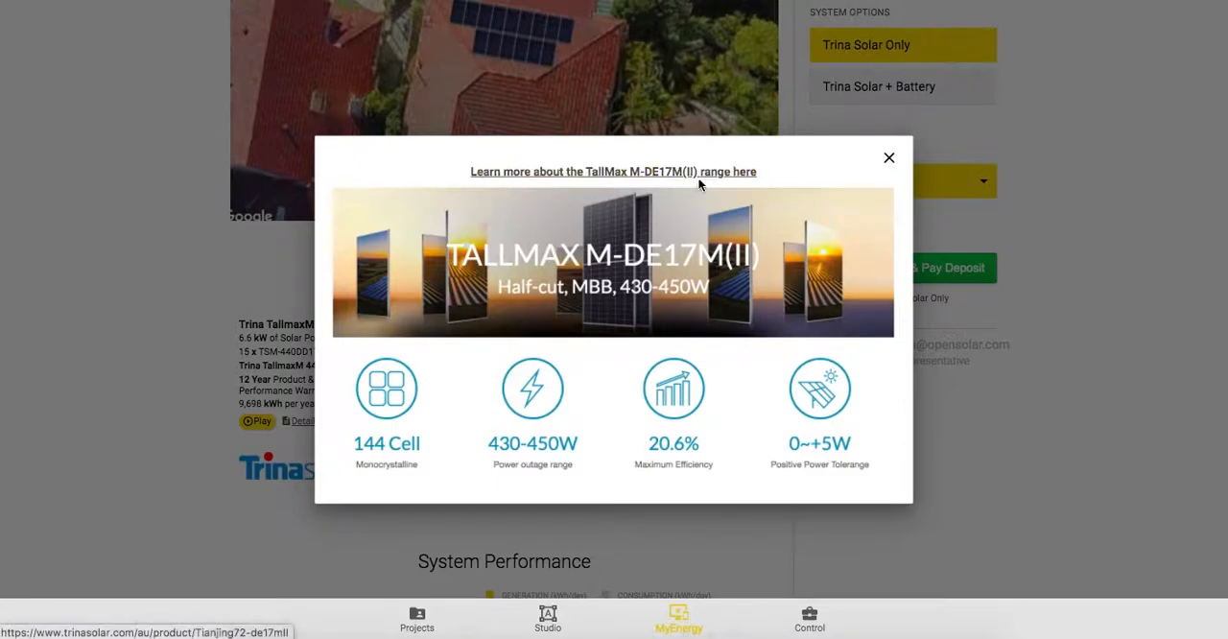
click(887, 157)
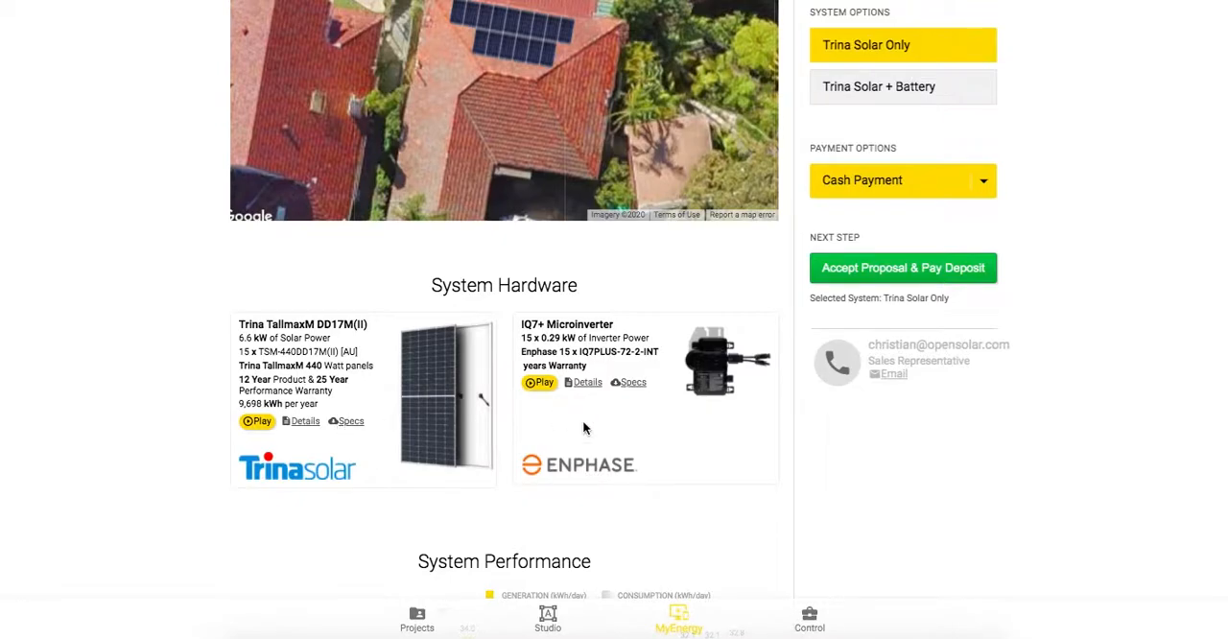
Examine the proposal's system performance, environmental benefits, bill savings, cash quotation and available payment options.
scroll(626, 442, down, 4)
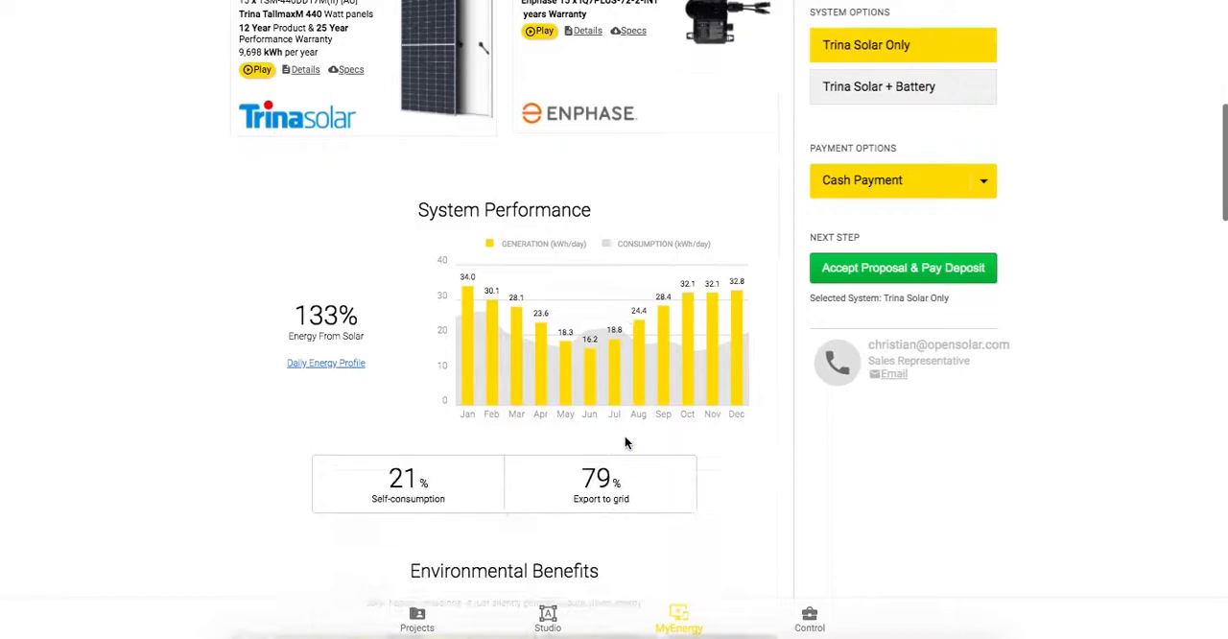
scroll(625, 436, down, 1)
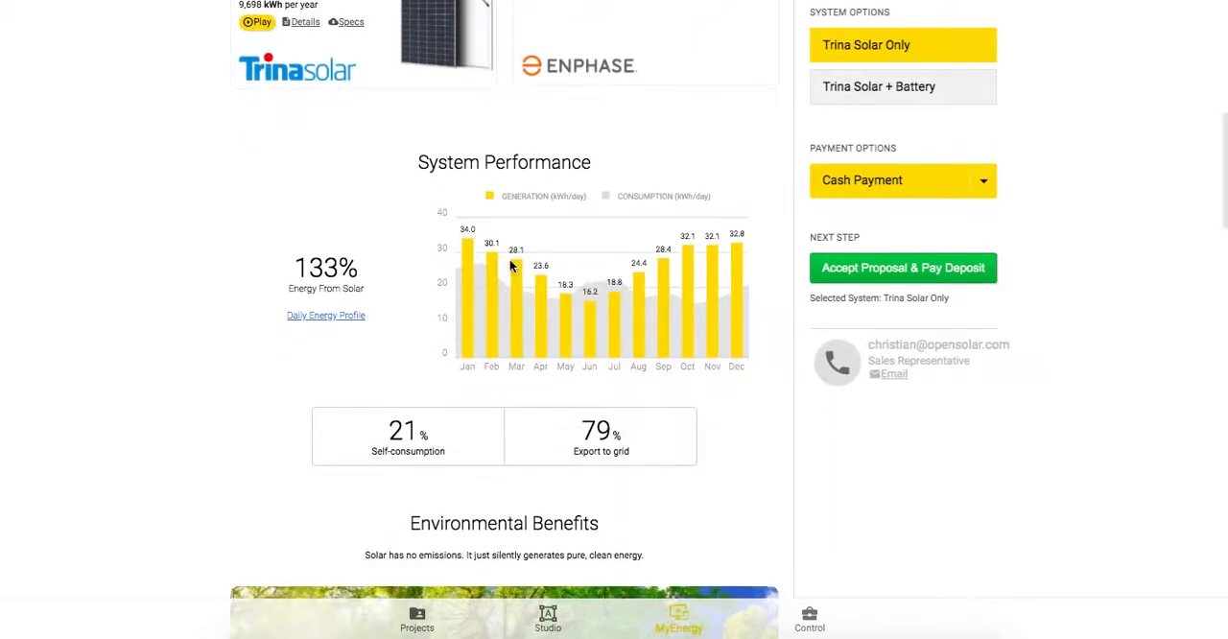
scroll(510, 265, down, 5)
scroll(510, 266, down, 6)
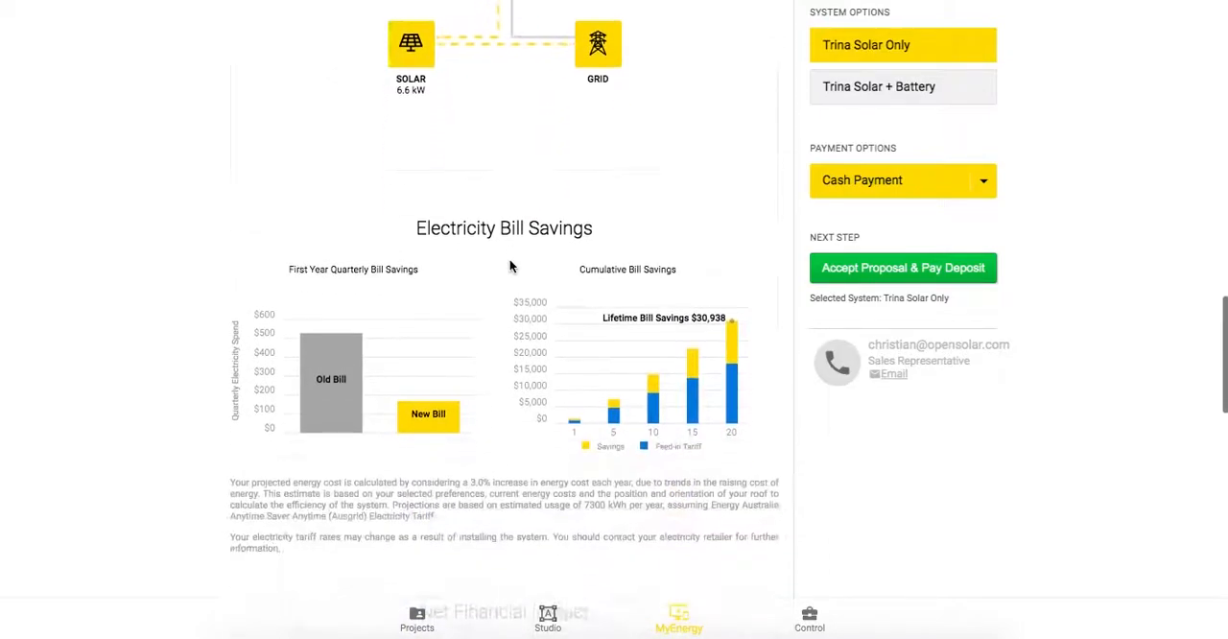
scroll(511, 266, down, 4)
scroll(510, 265, down, 6)
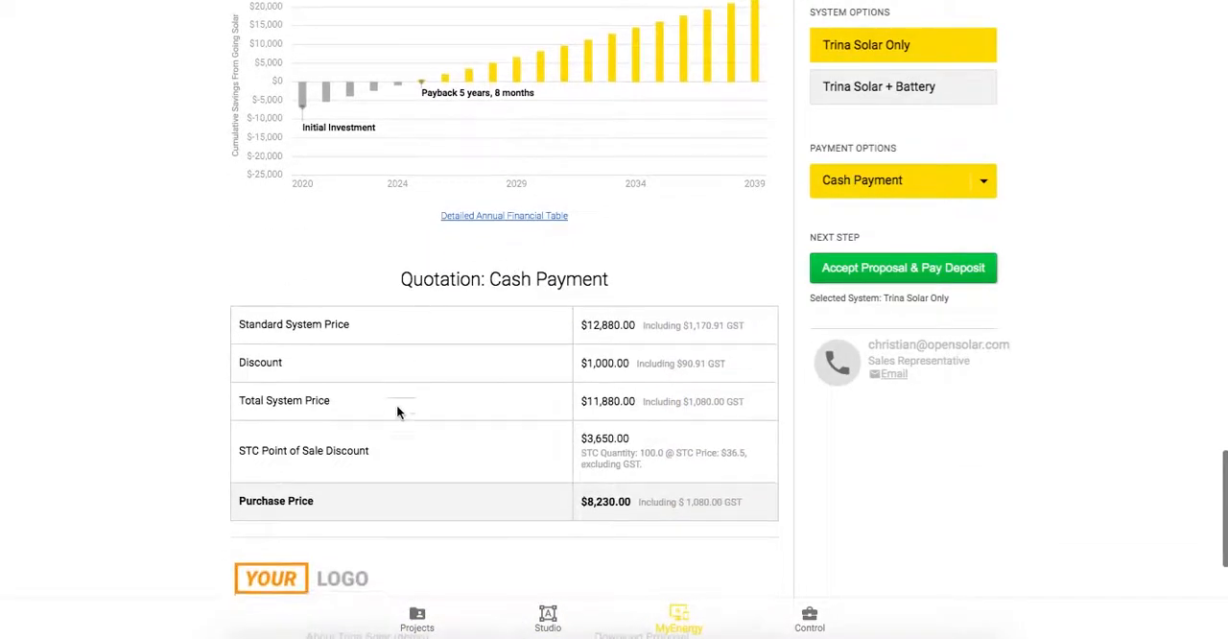
scroll(510, 309, down, 2)
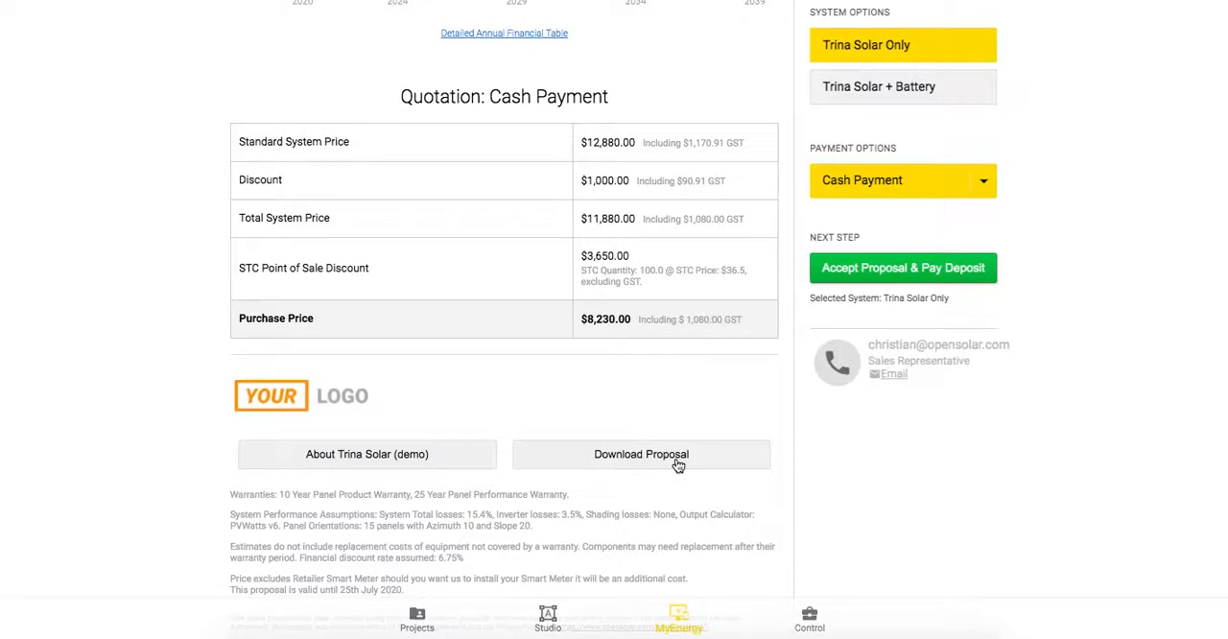
scroll(672, 397, up, 10)
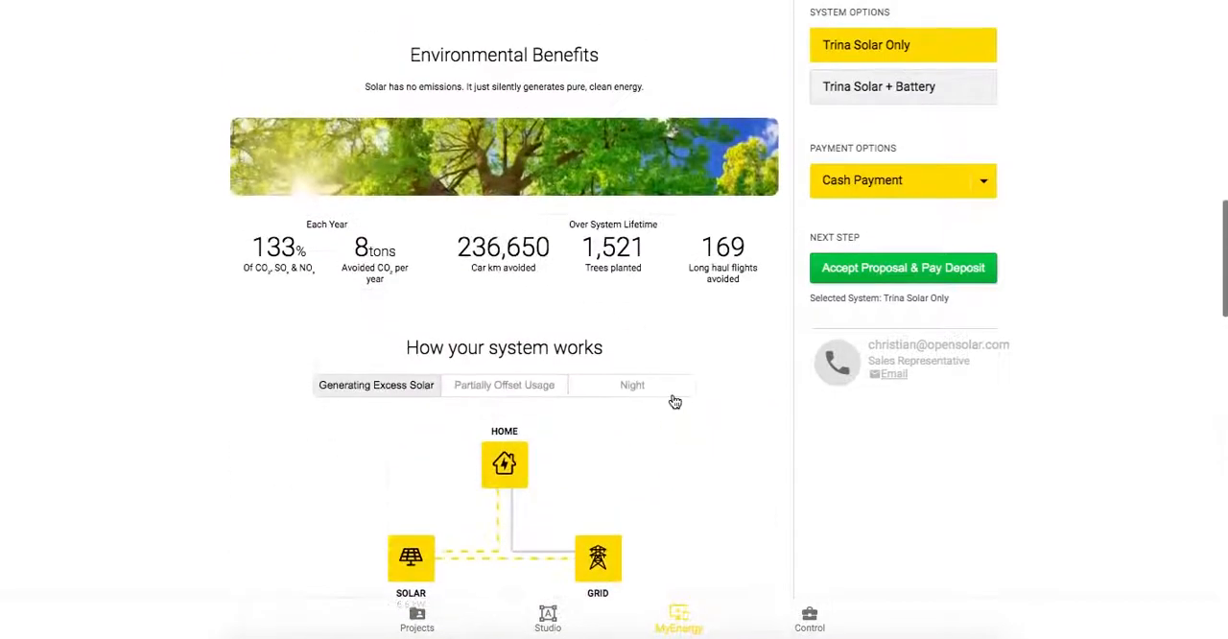
scroll(674, 401, up, 7)
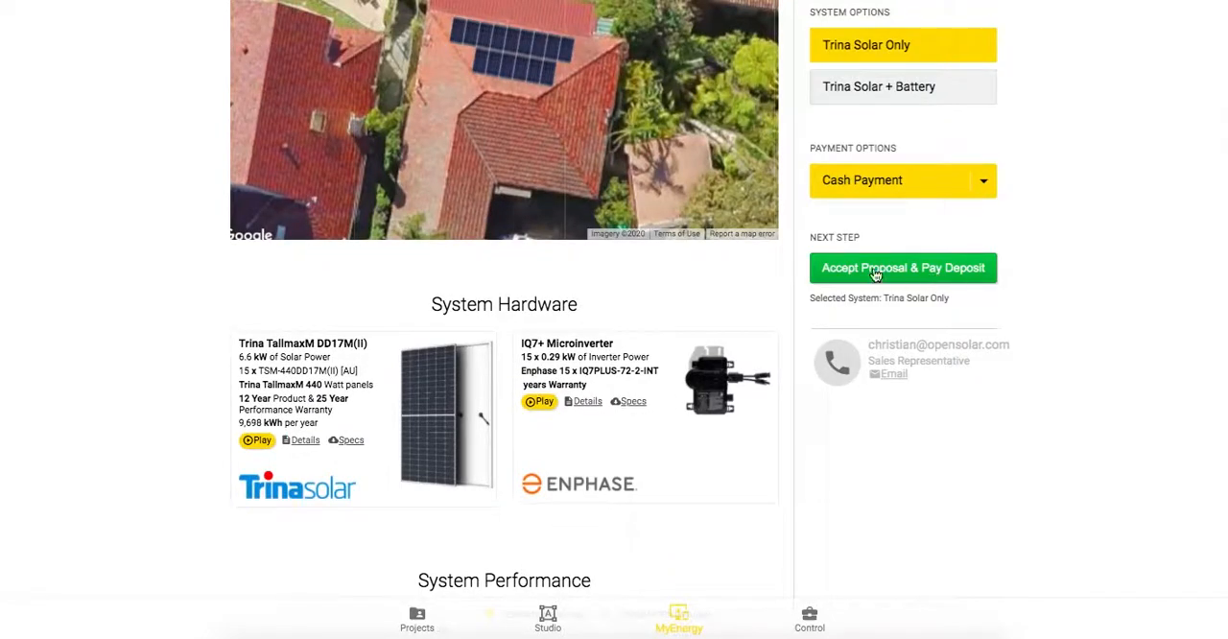
click(928, 193)
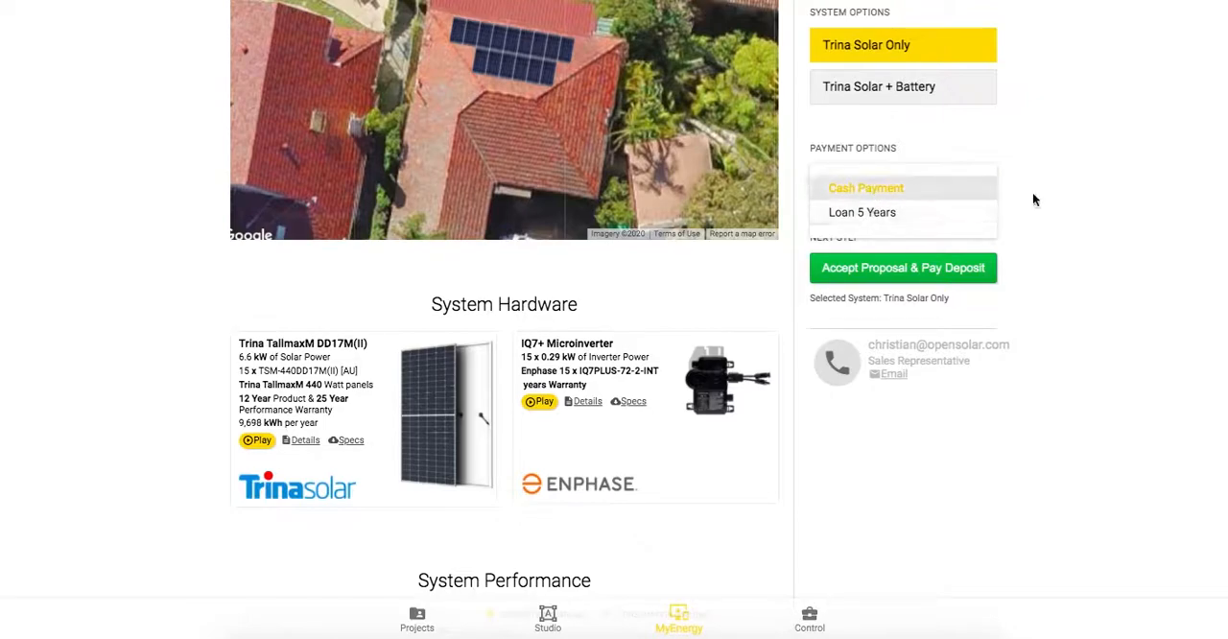
Accept the terms and sign the Accept Proposal & Pay Deposit form, closing it without confirming payment.
click(877, 269)
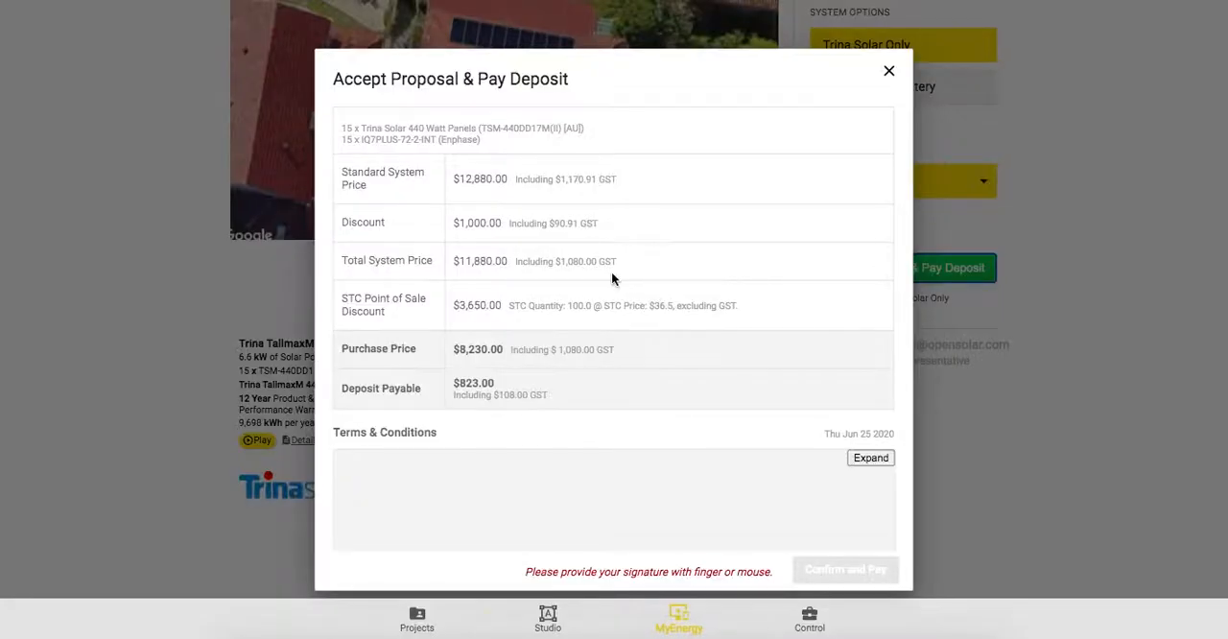
scroll(586, 314, down, 3)
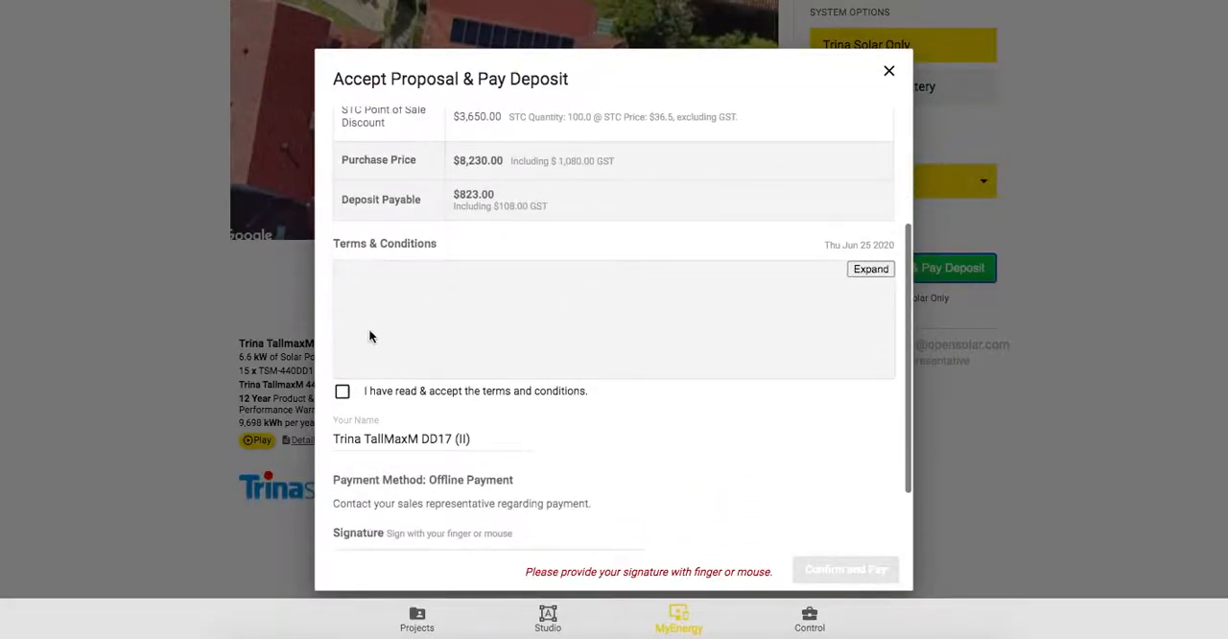
click(342, 391)
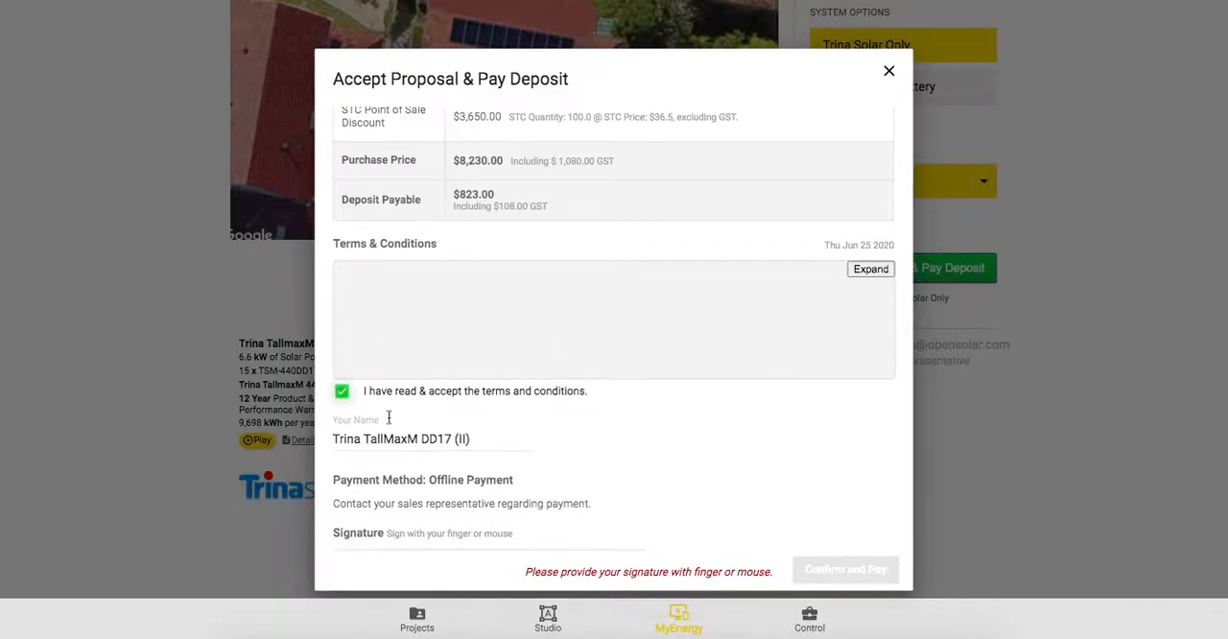
scroll(384, 418, down, 1)
mouse_move(369, 502)
mouse_down()
mouse_move(428, 481)
mouse_move(488, 499)
mouse_up()
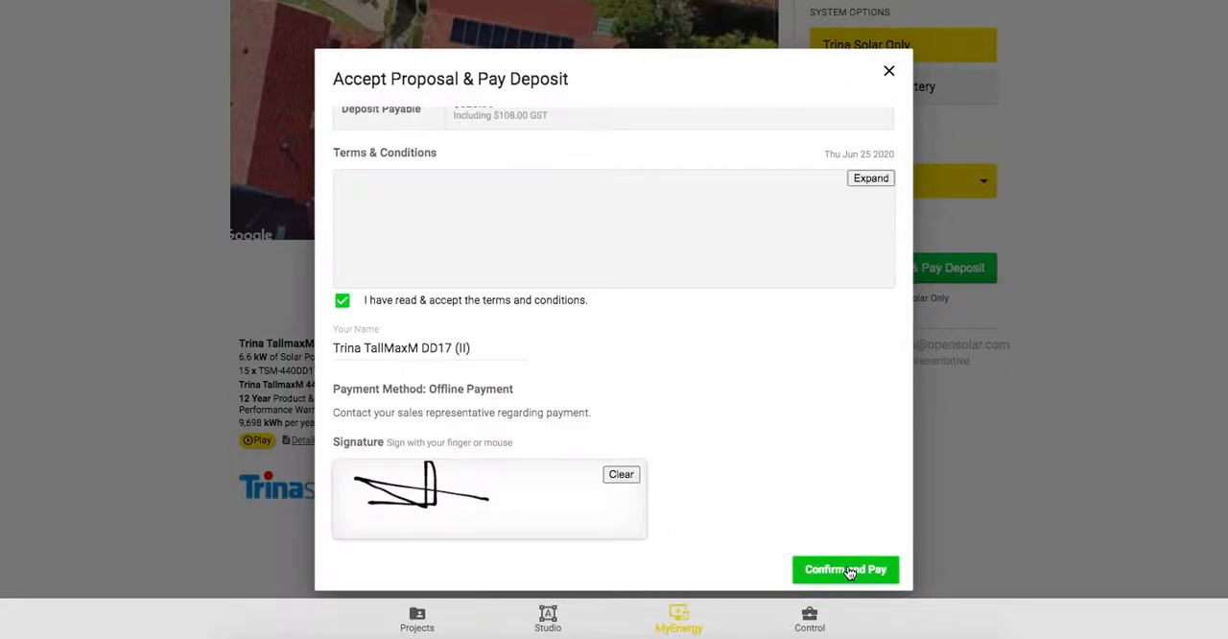
click(888, 71)
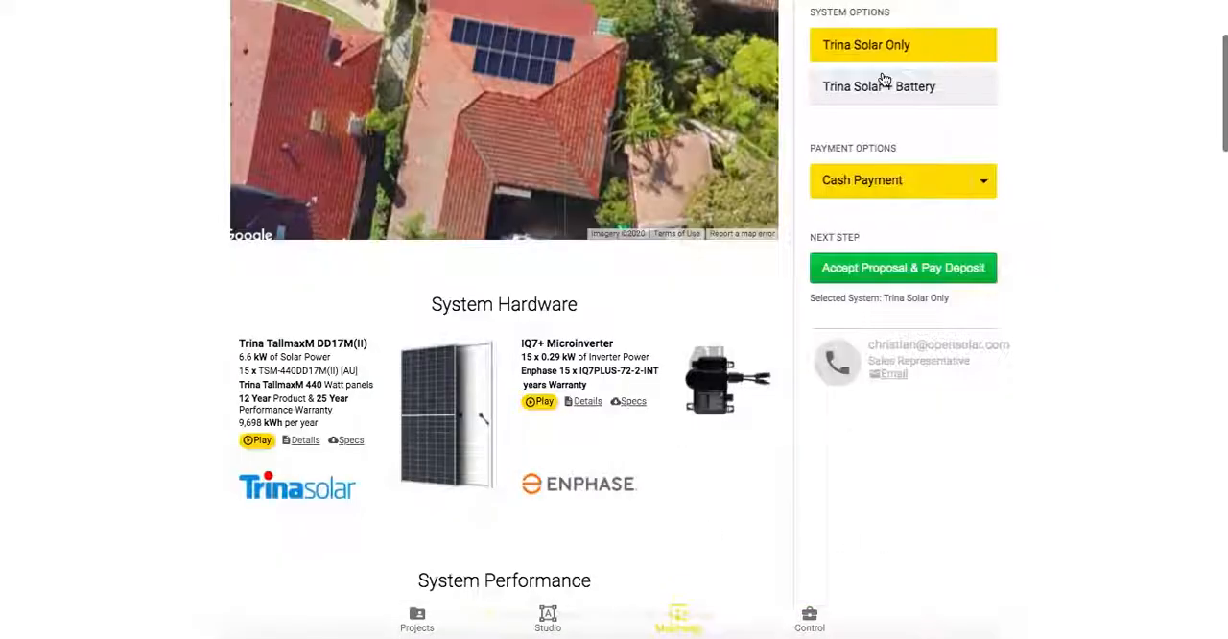
Open the Modules list in Control's design and hardware settings.
scroll(757, 387, up, 3)
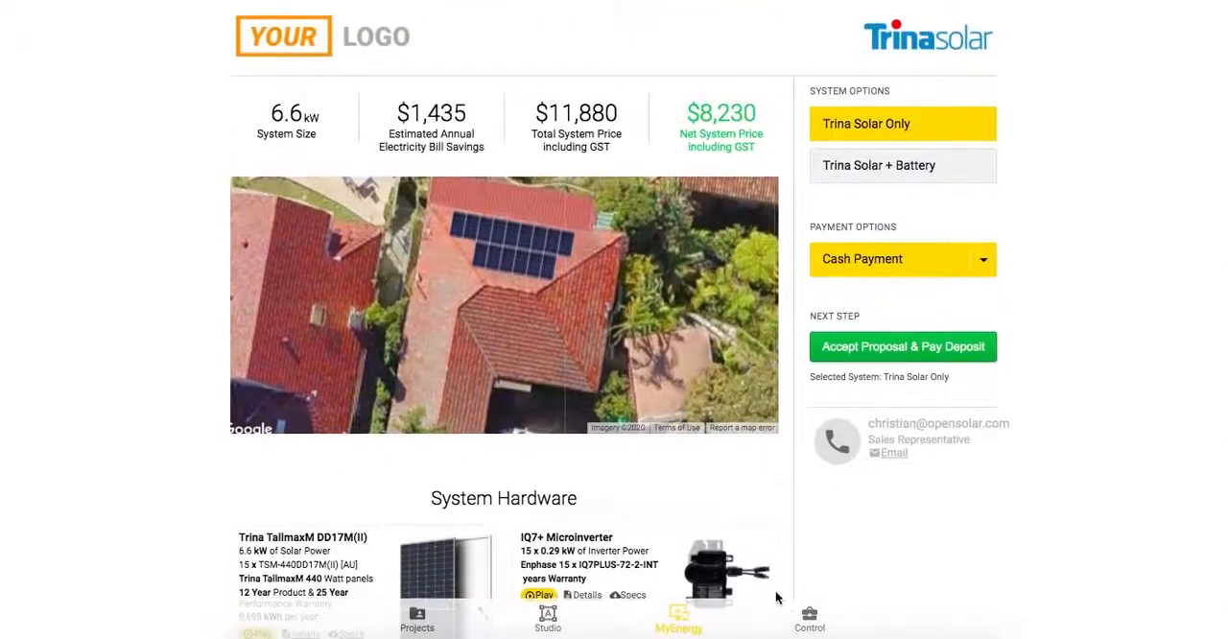
click(809, 618)
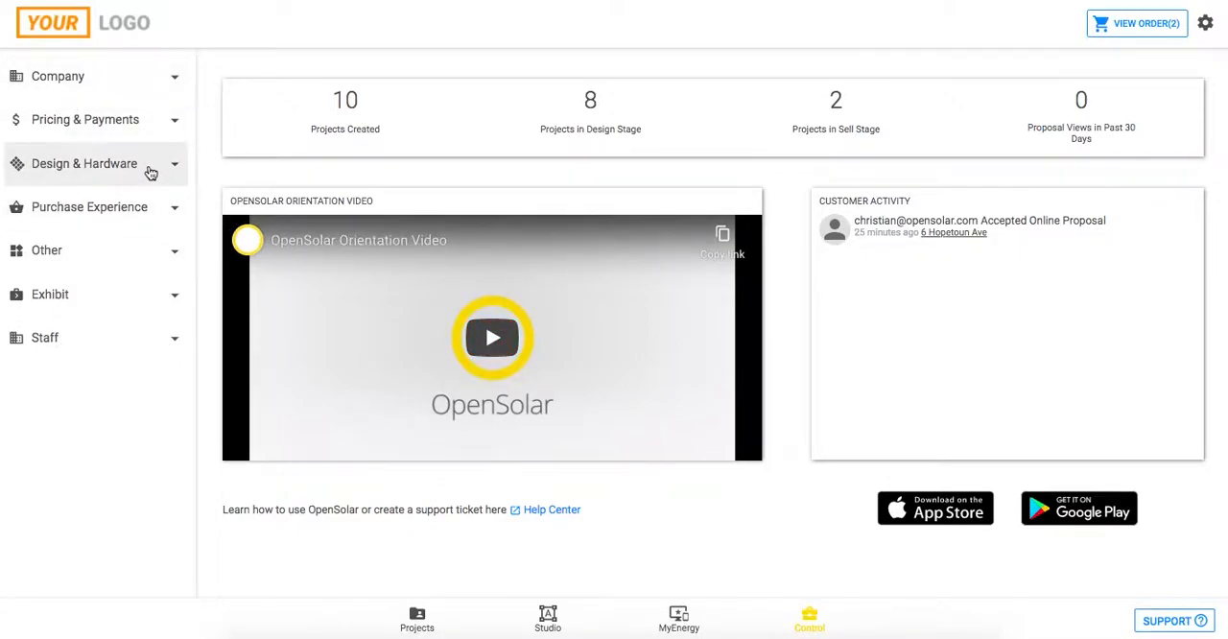
click(152, 174)
click(69, 207)
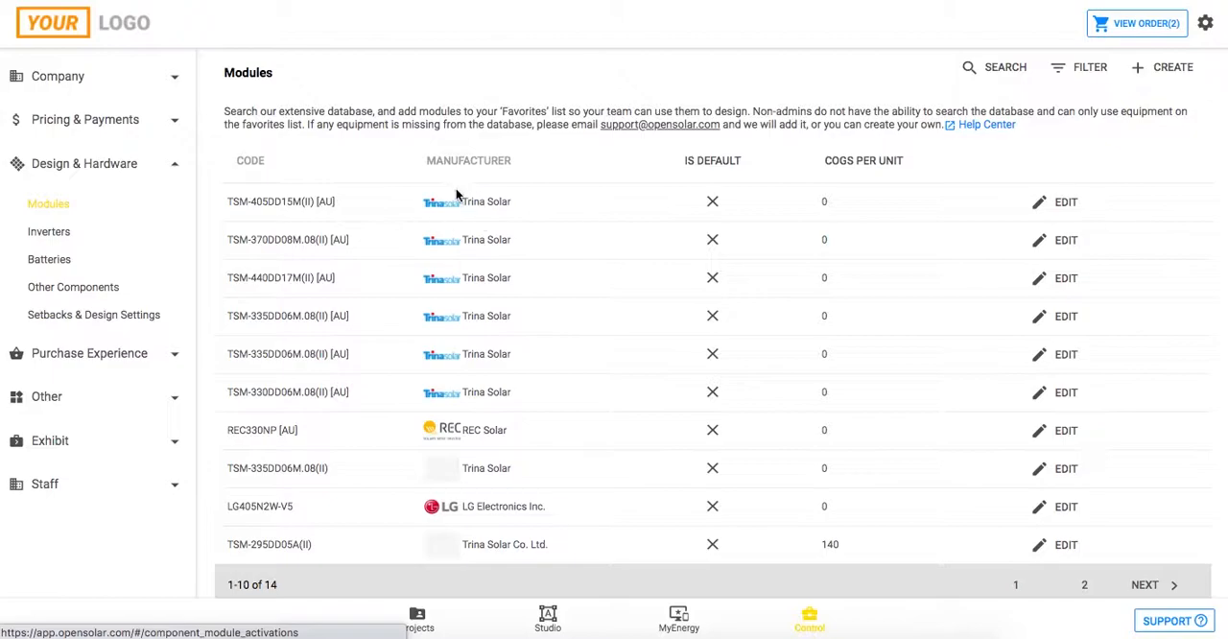
Create a module activation, search for "trina tsm-330" and select TSM-330DD06M.08(II) [AU].
click(1160, 69)
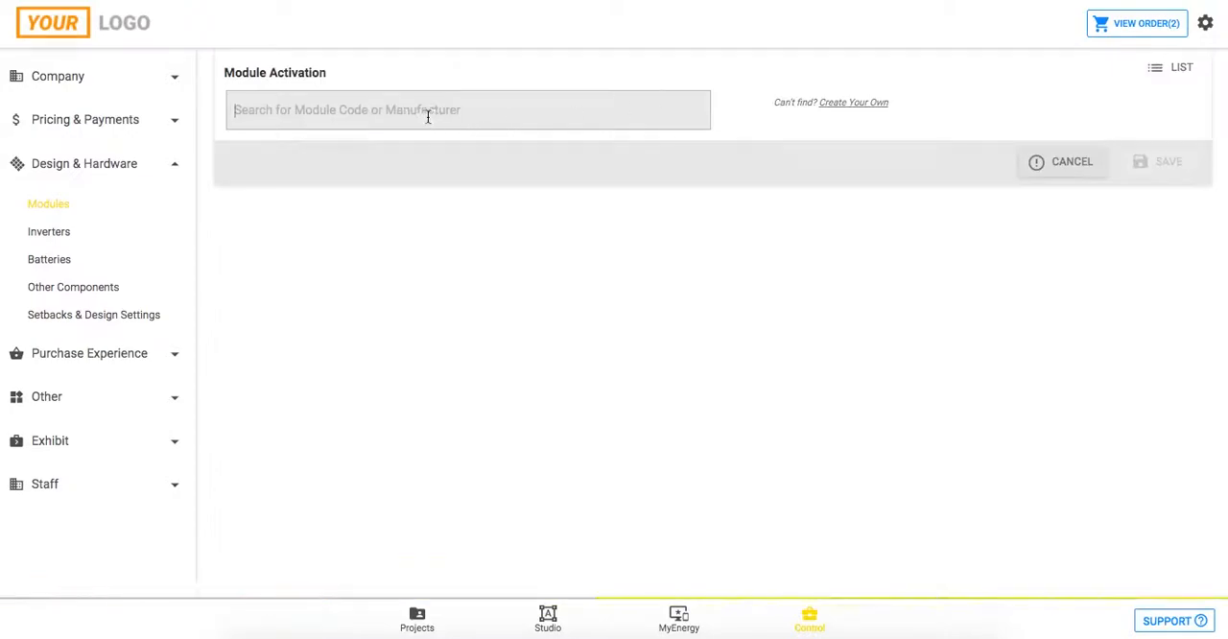
click(428, 116)
text(trina tsm)
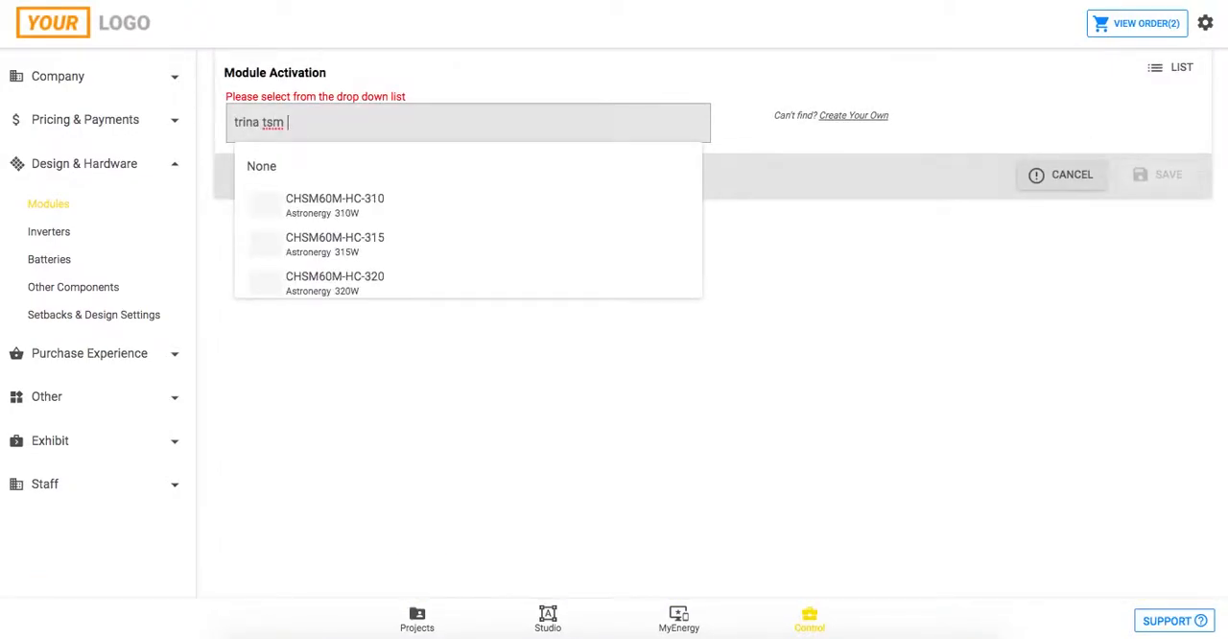
key(BackSpace)
text(-330)
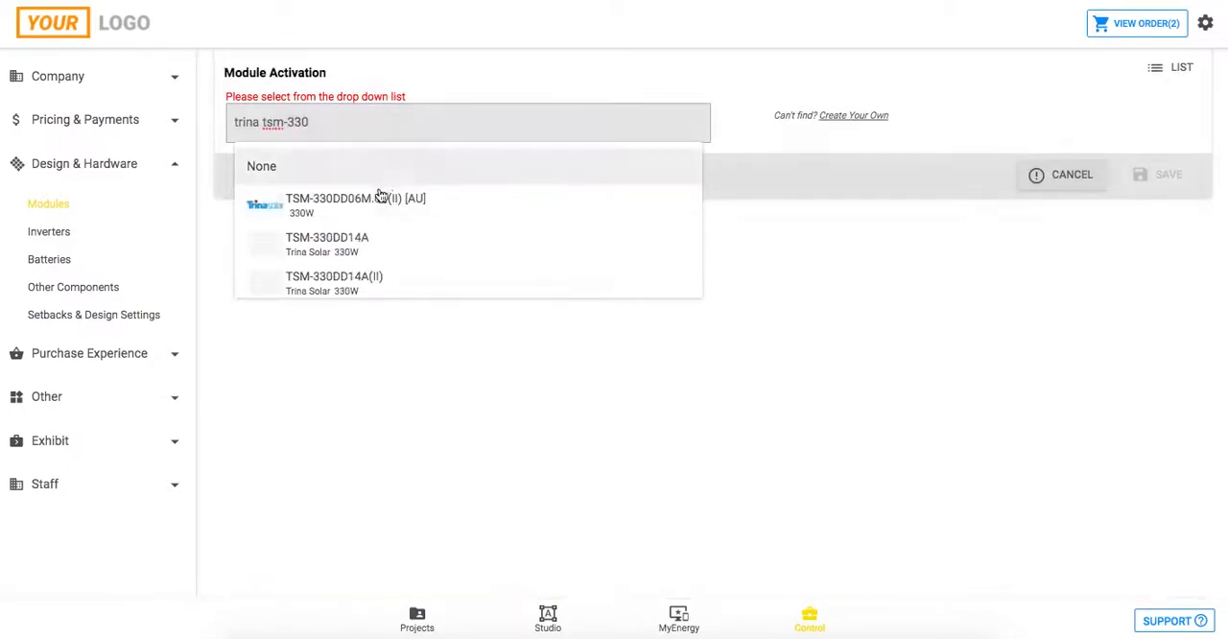
click(364, 205)
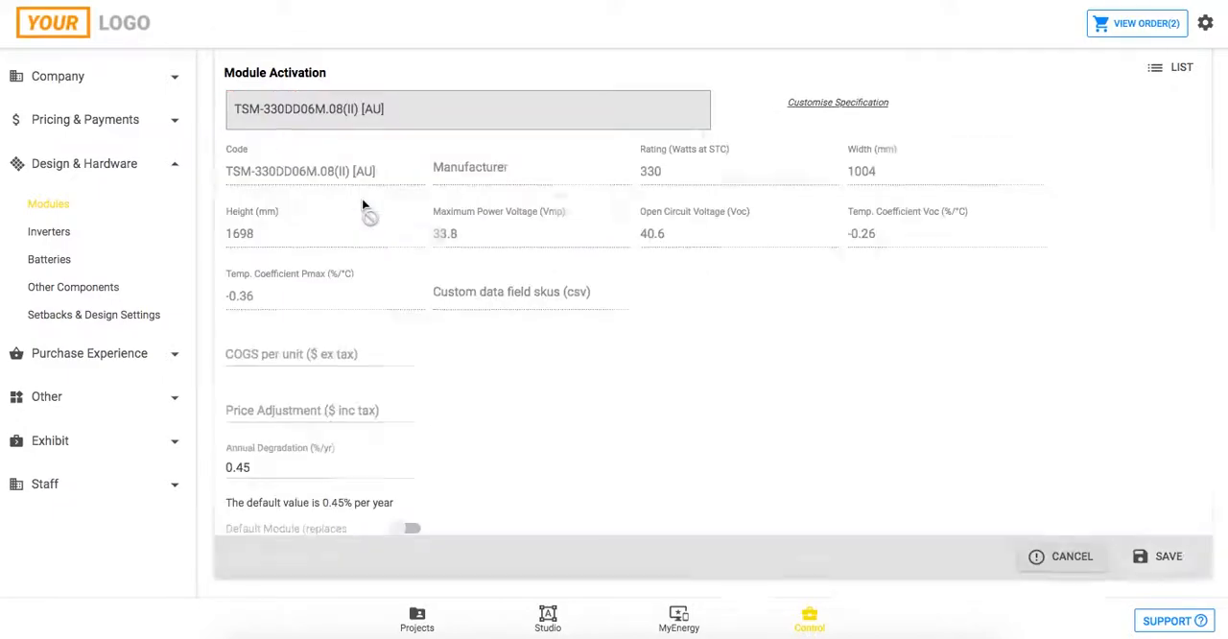
Set the module's COGS per unit to $280 ex tax.
scroll(472, 374, down, 1)
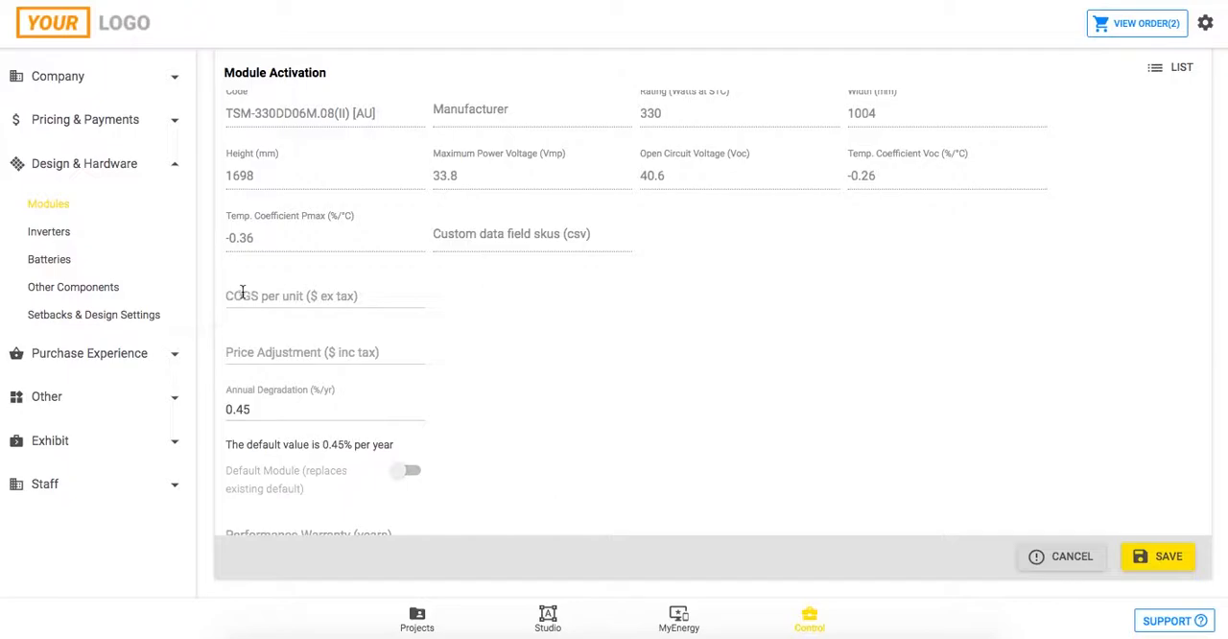
scroll(258, 293, up, 1)
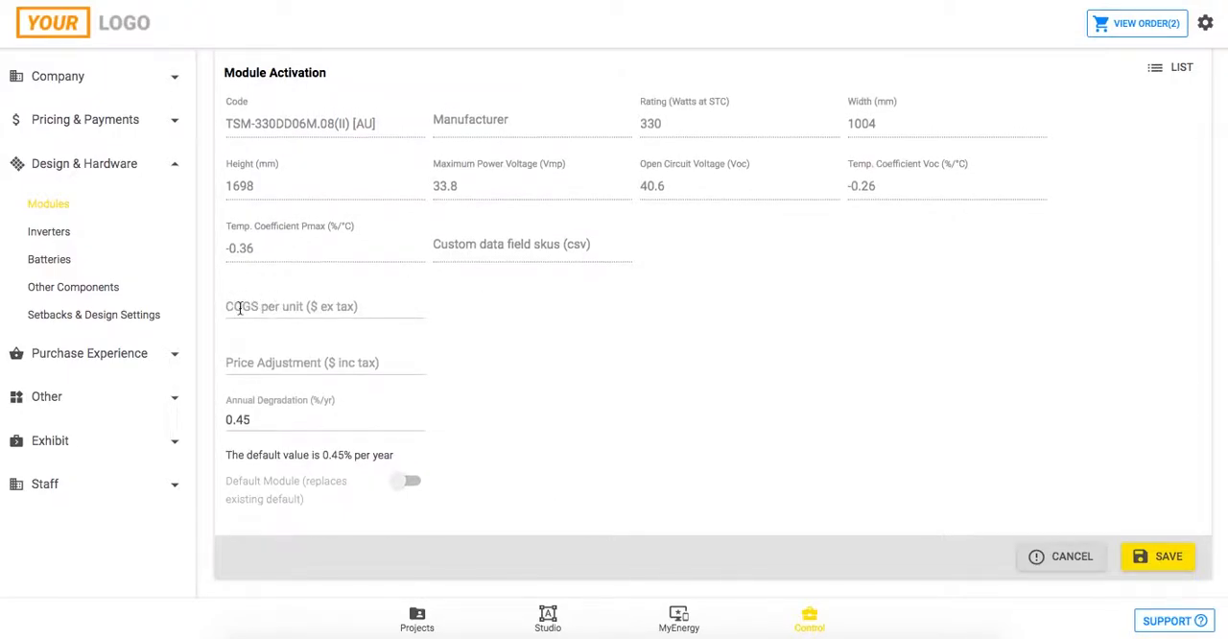
click(238, 306)
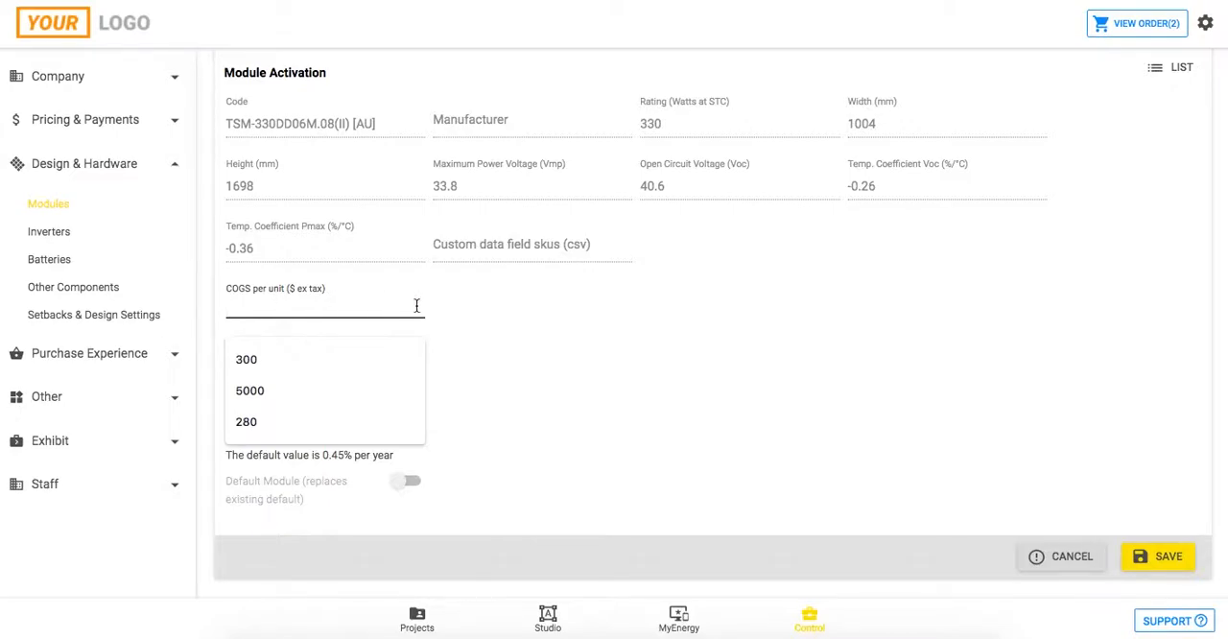
text(280)
click(636, 357)
scroll(634, 356, down, 2)
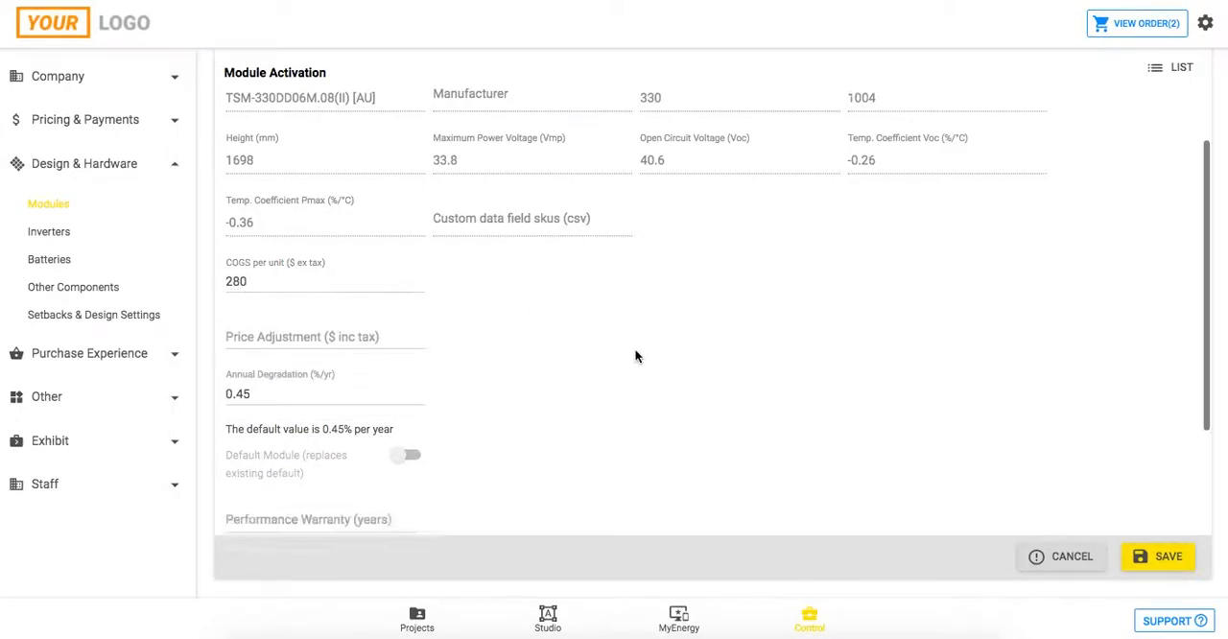
Set the module's performance warranty to 25 years and product warranty to 12 years, and return to the module list.
scroll(635, 357, down, 2)
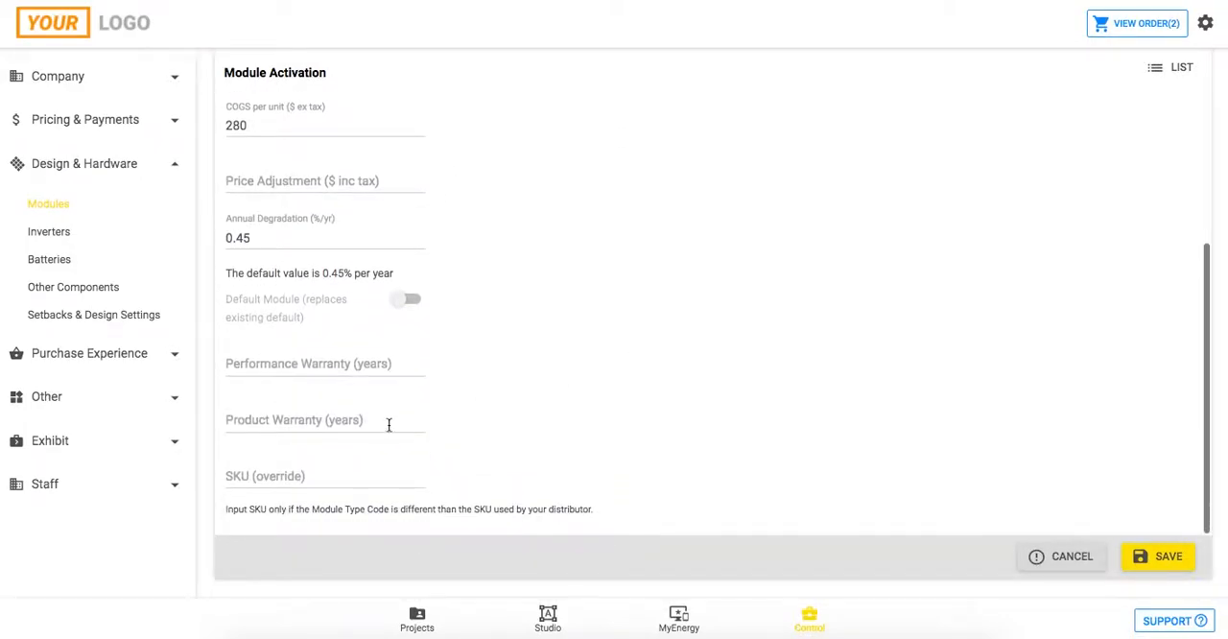
click(258, 419)
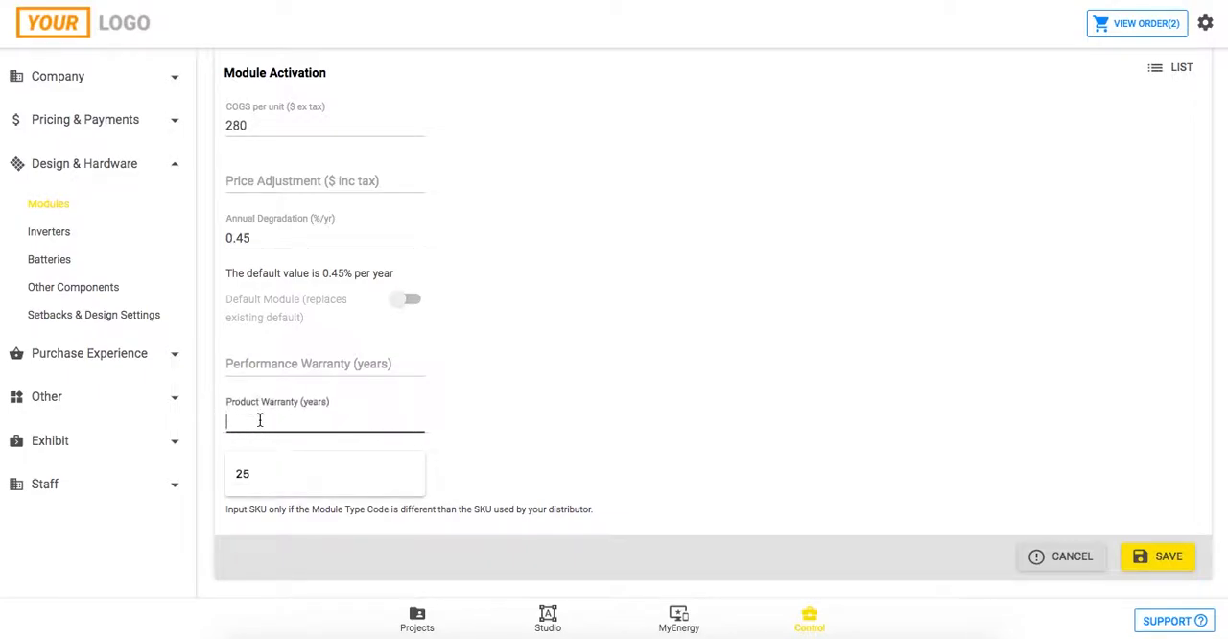
click(245, 369)
text(25)
click(524, 403)
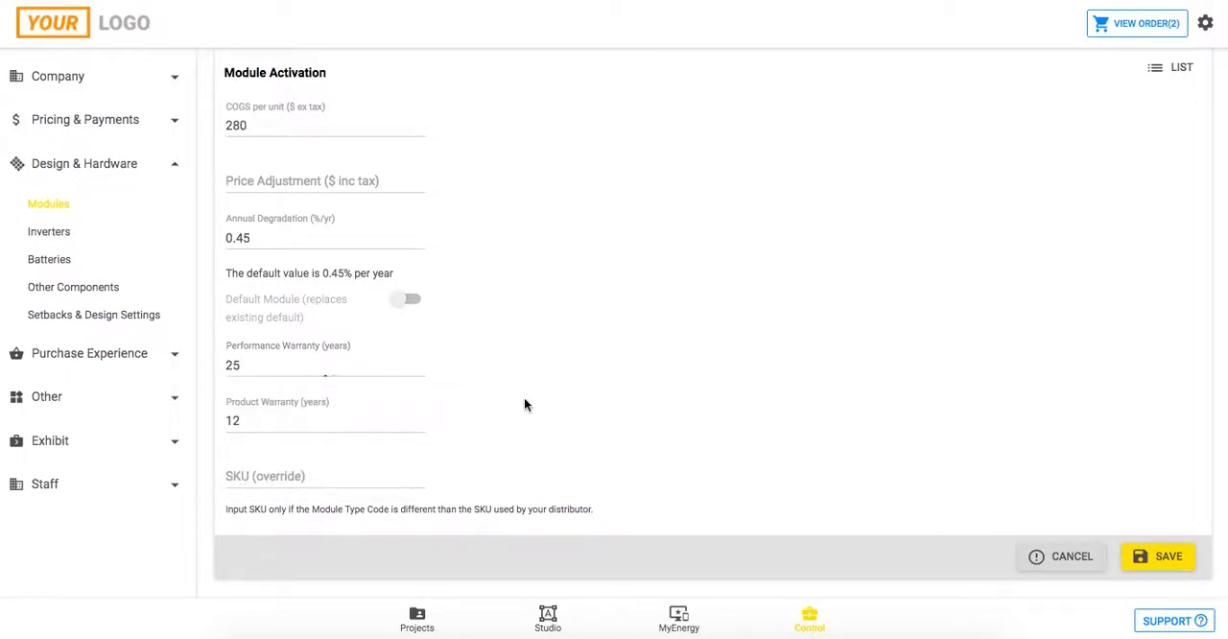
scroll(524, 402, down, 1)
click(1164, 493)
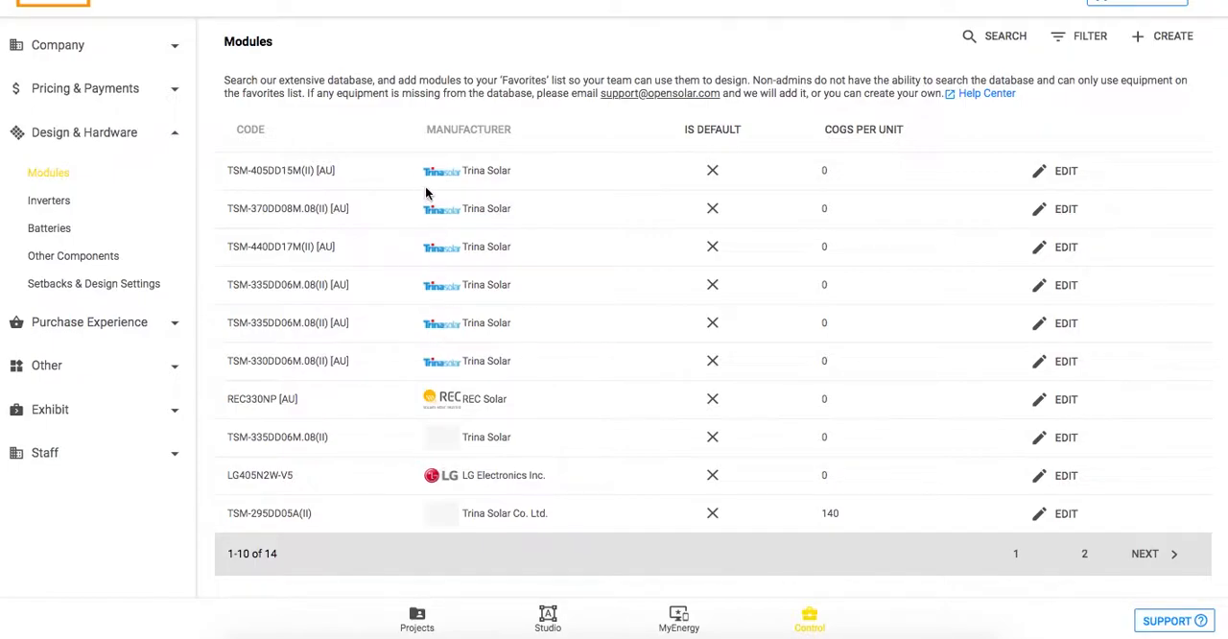
Start a new project and choose the suggested Vaucluse NSW match for the site's street address.
click(416, 619)
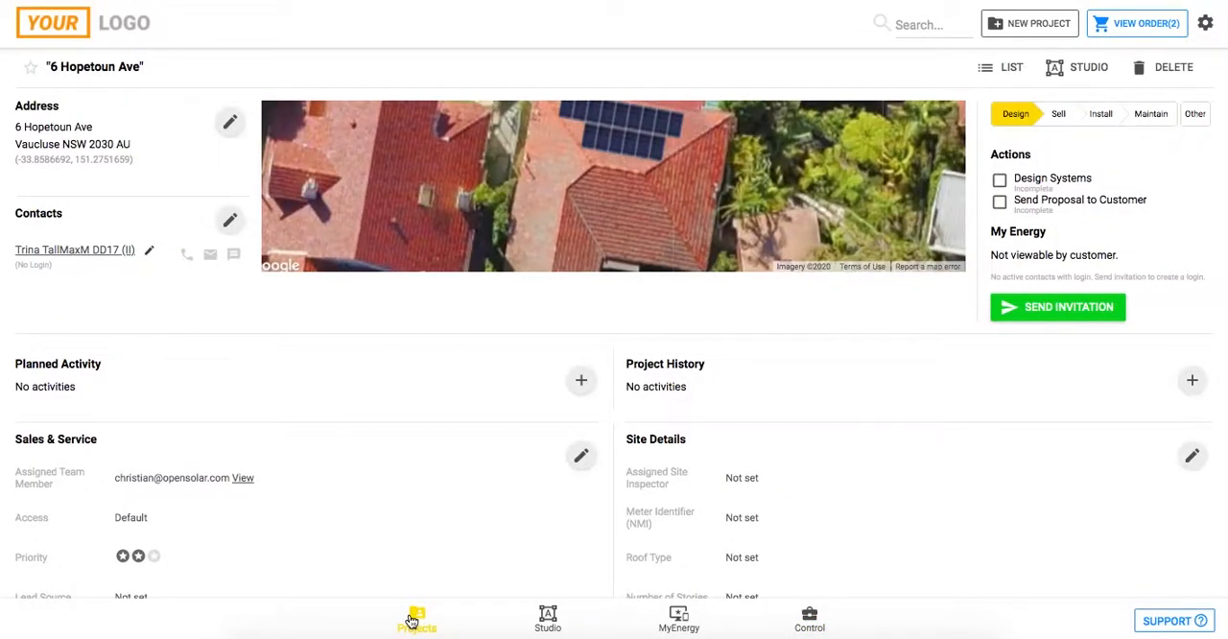
click(1056, 26)
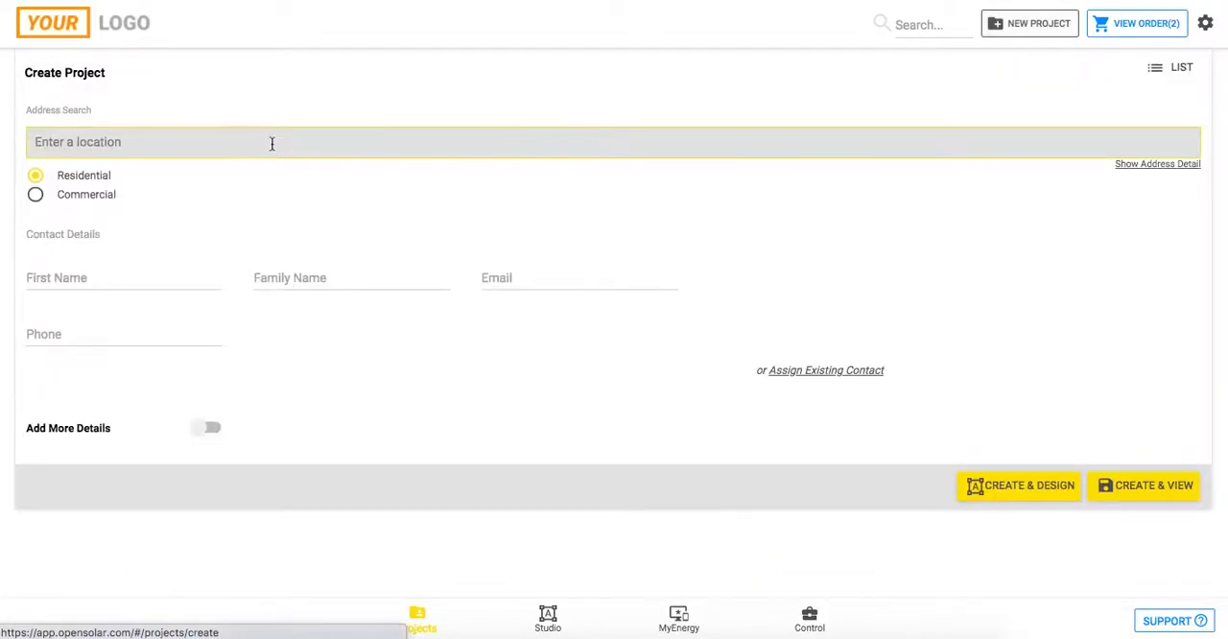
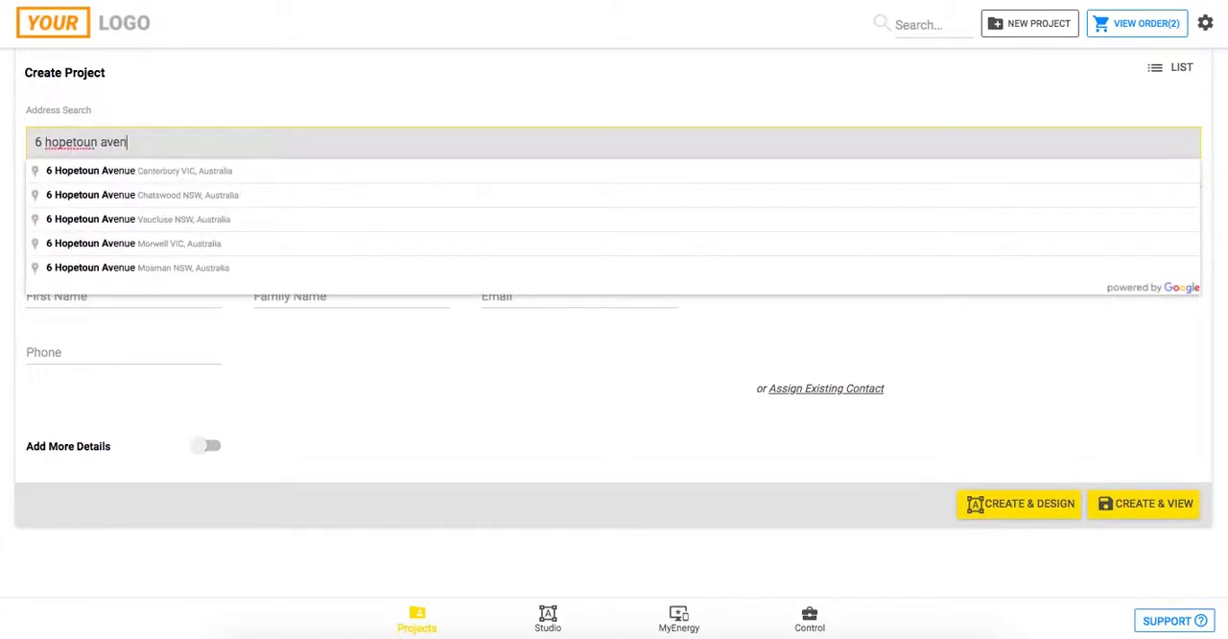
click(182, 221)
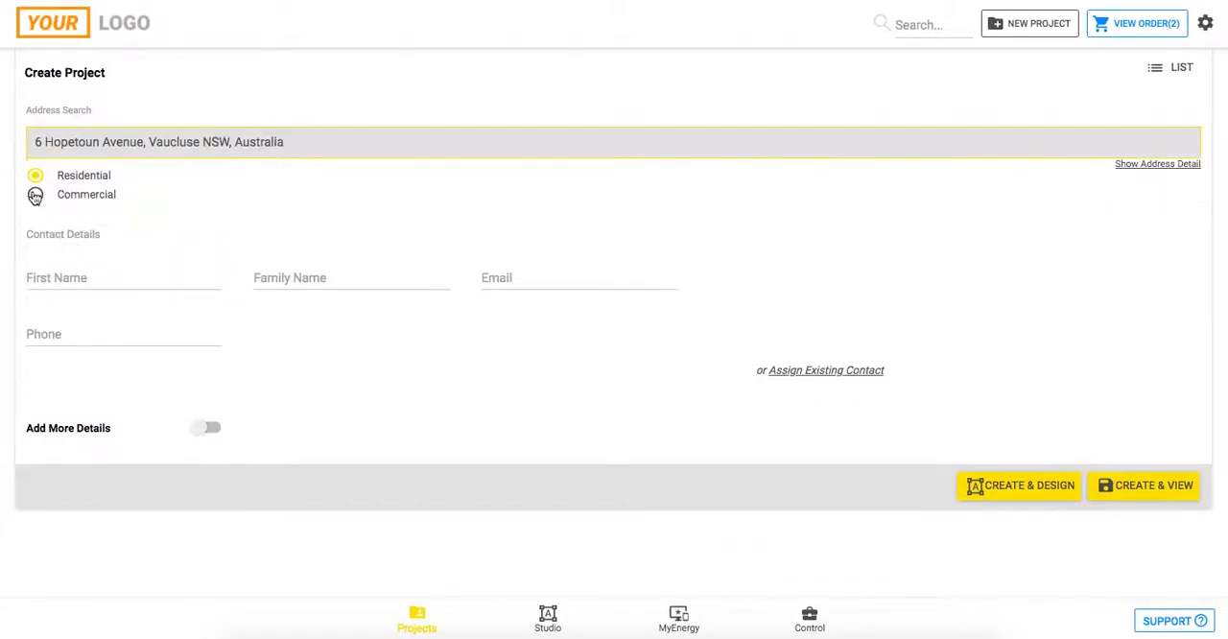
Enter the contact's first name, family name and e-mail, and create the project for viewing.
click(70, 282)
text(John)
key(Tab)
text(Smith)
key(Tab)
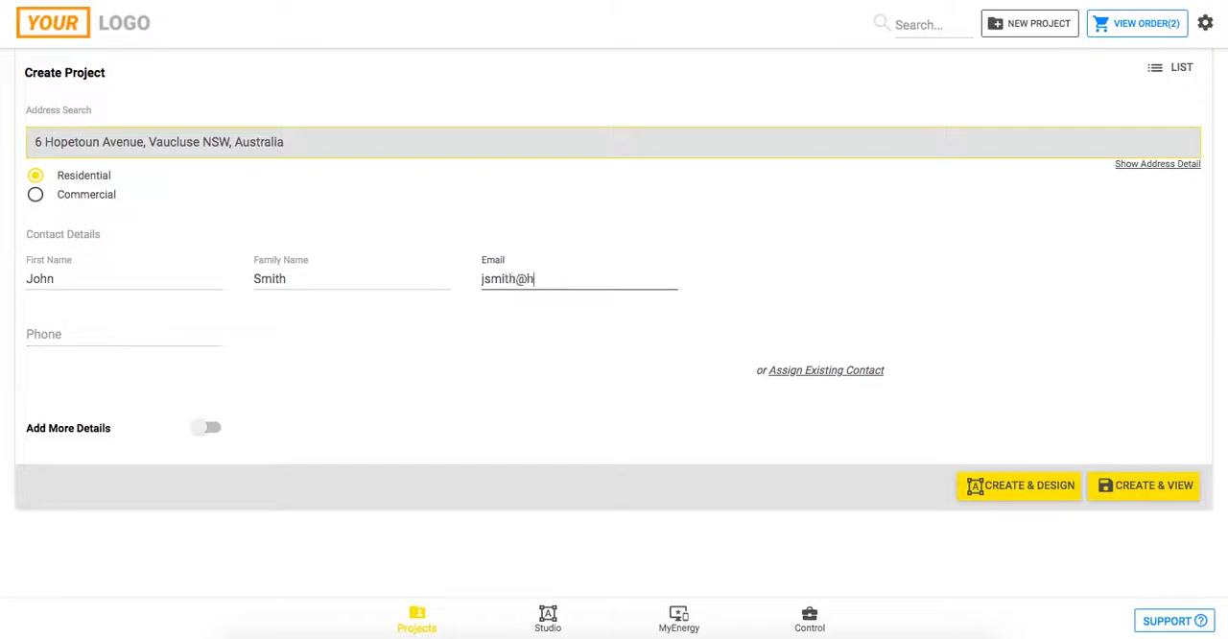
click(1136, 488)
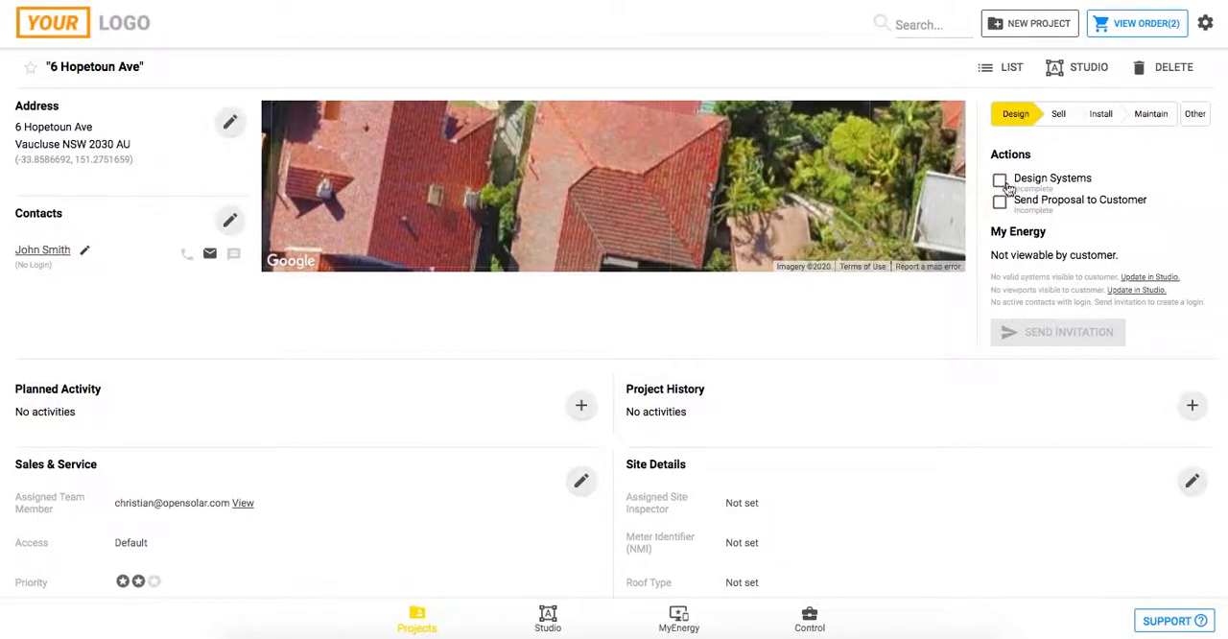
Review the actions listed for the Sell, Install and Maintain stages, and return to the Design stage.
click(1059, 118)
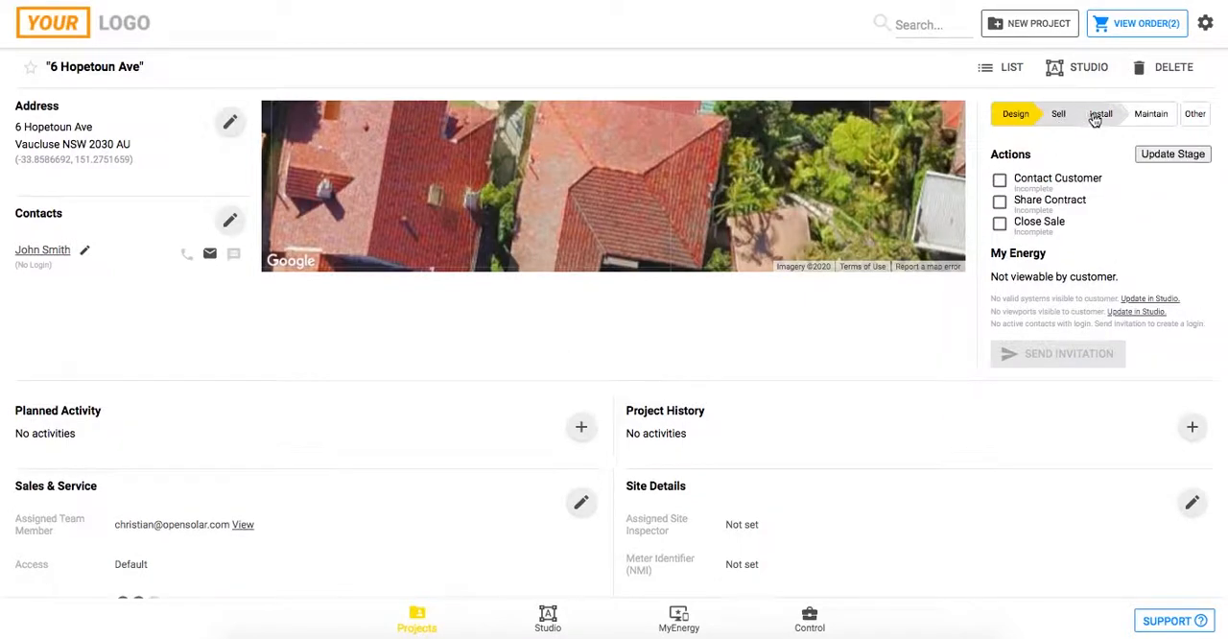
click(1103, 117)
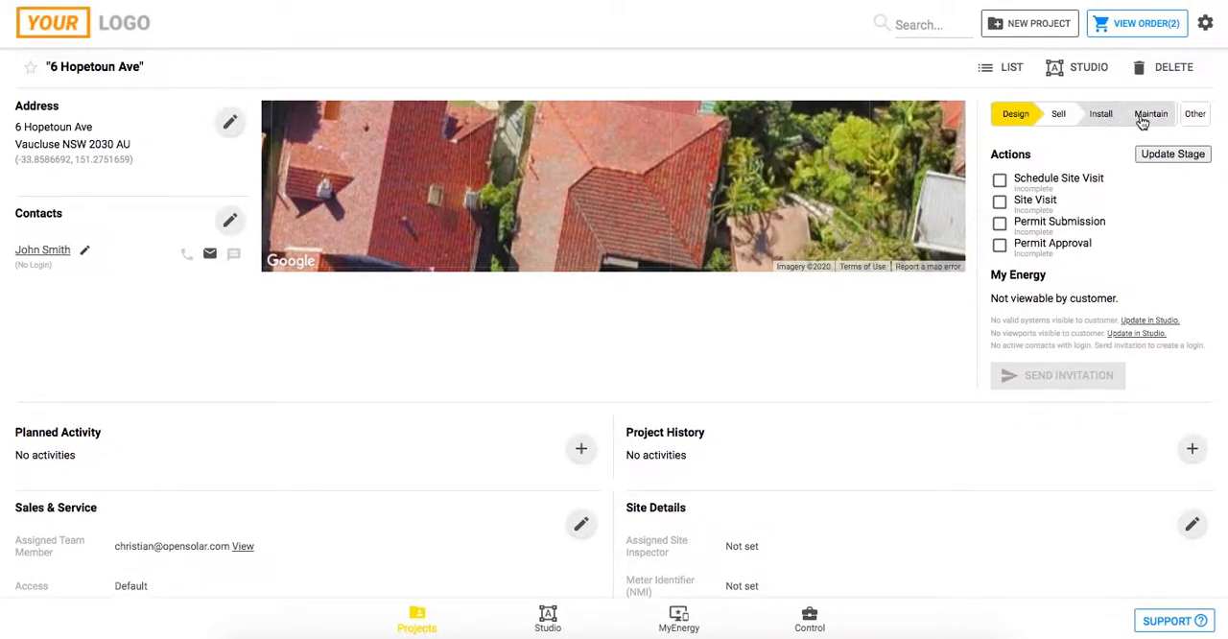
click(1143, 119)
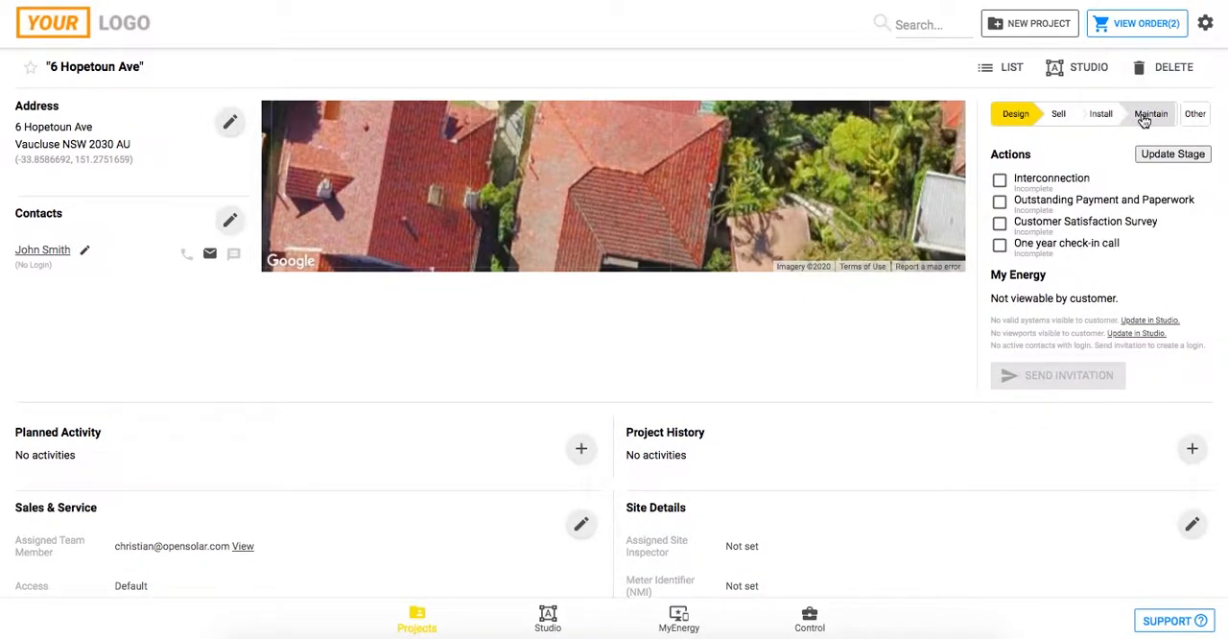
click(1014, 117)
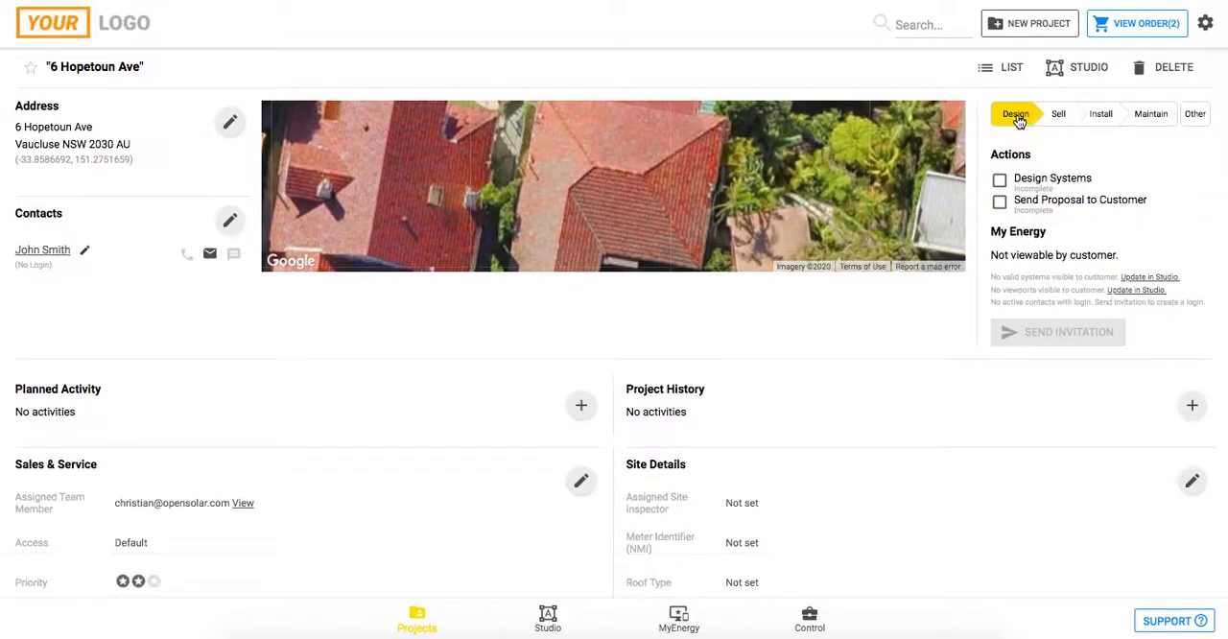
Mark the Design Systems action complete and revert it to incomplete.
click(999, 182)
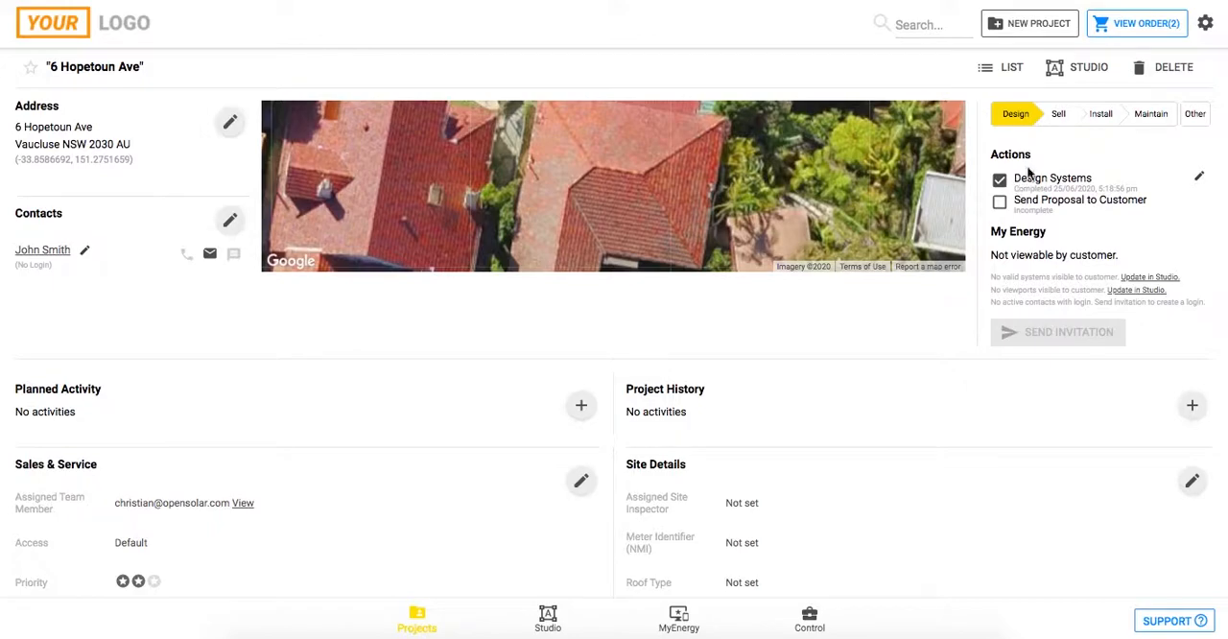
click(1000, 182)
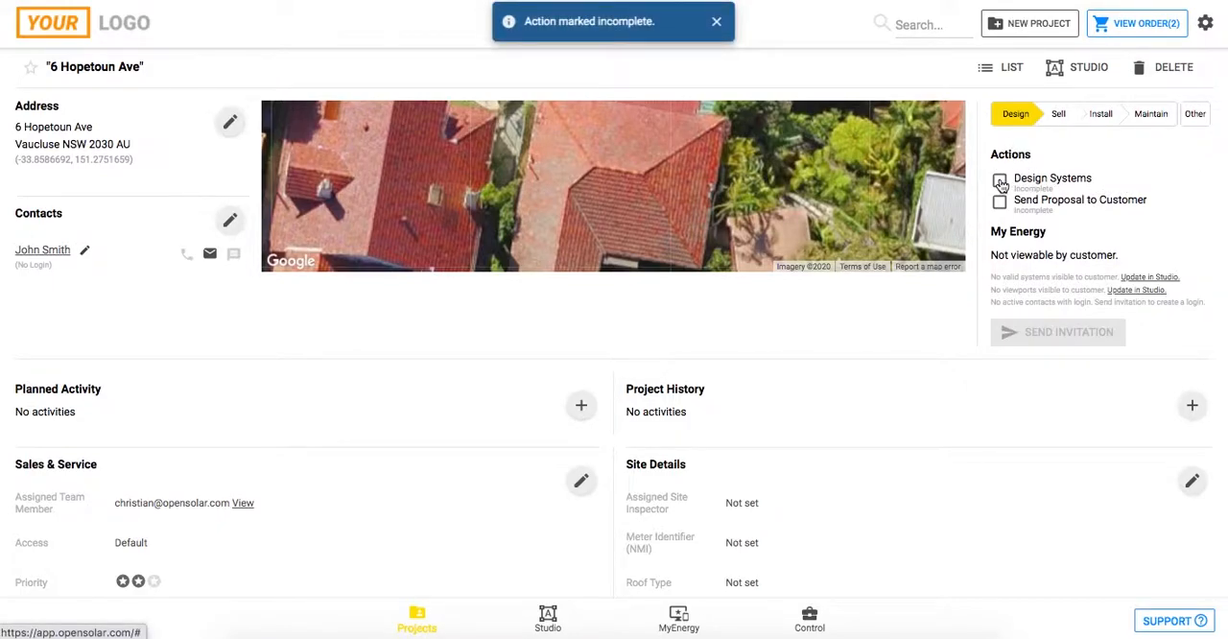
Examine the project's Sales & Service, Site Details, Electricity Usage and Electricity Utility sections.
scroll(787, 311, down, 3)
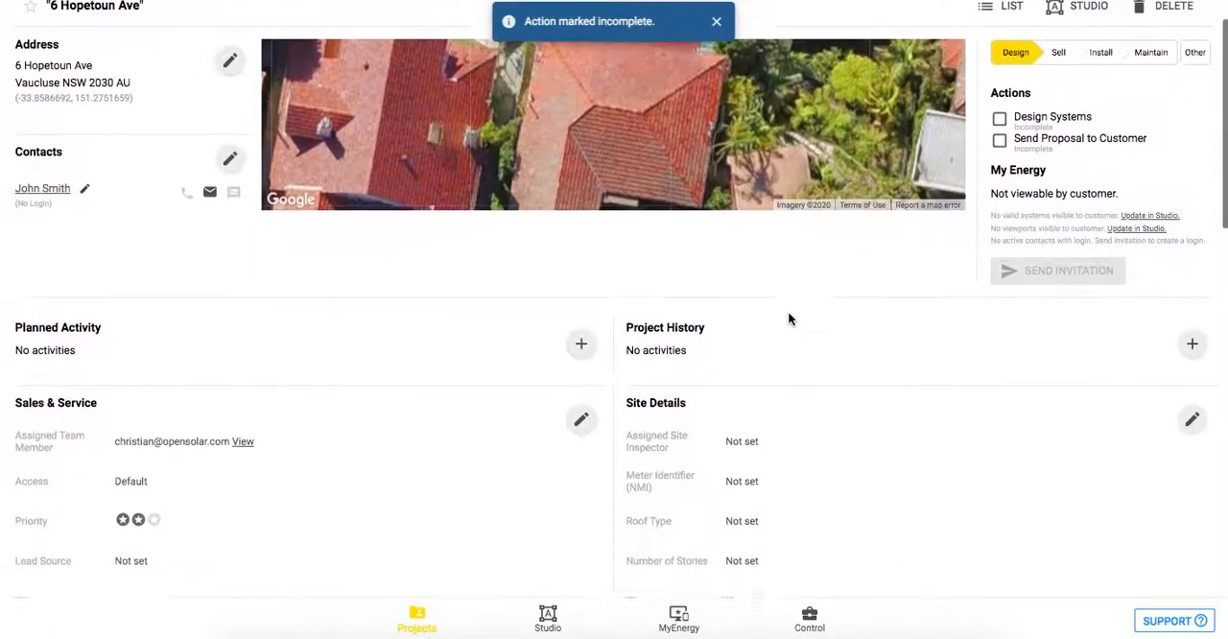
scroll(787, 313, down, 3)
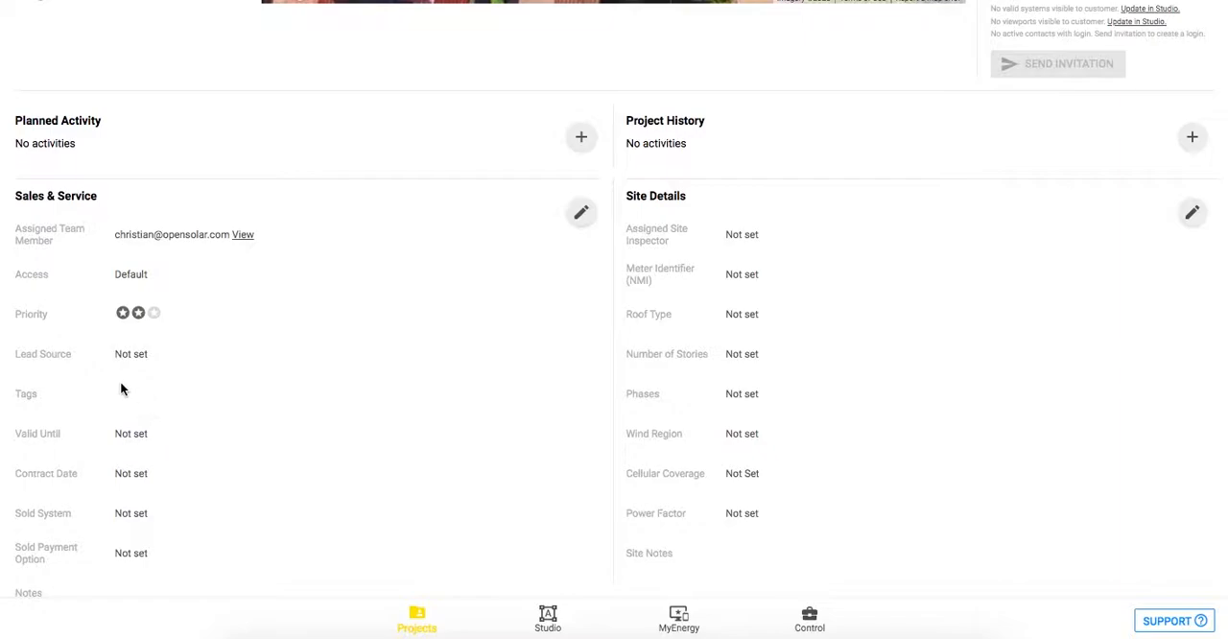
scroll(121, 387, up, 5)
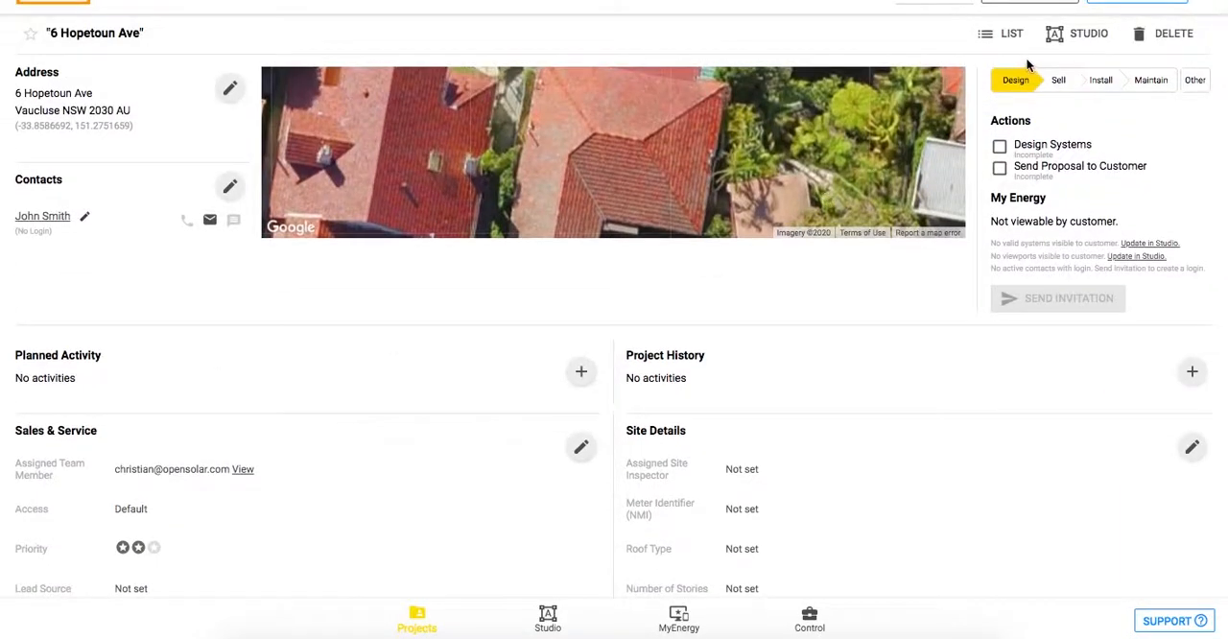
scroll(467, 472, down, 4)
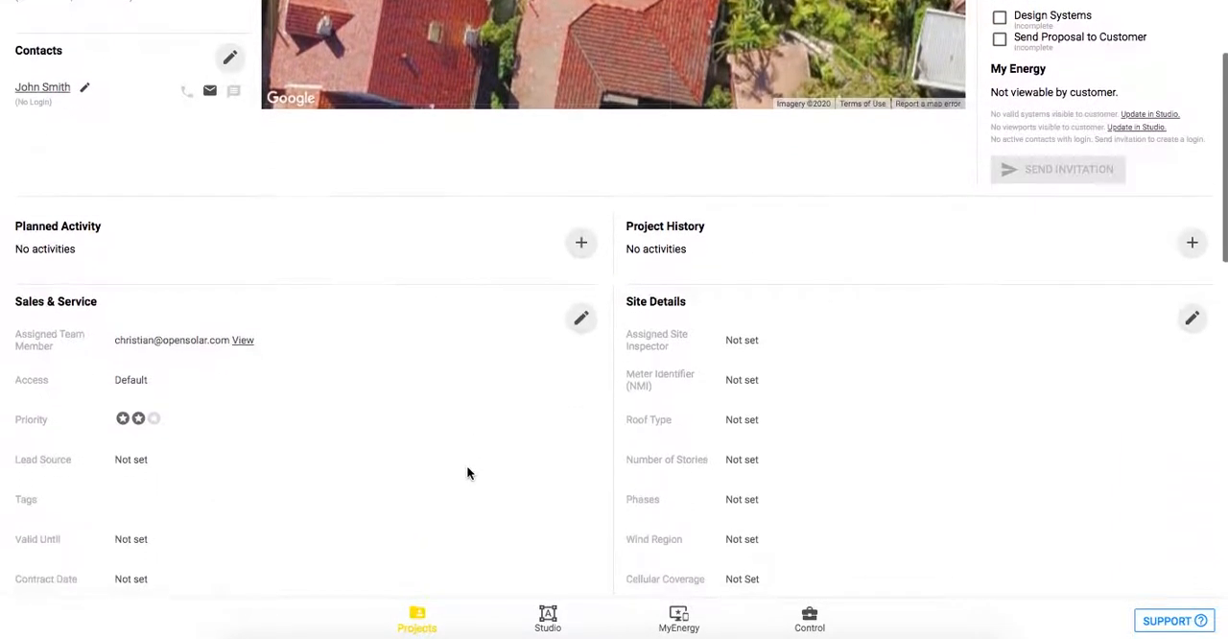
scroll(467, 472, down, 2)
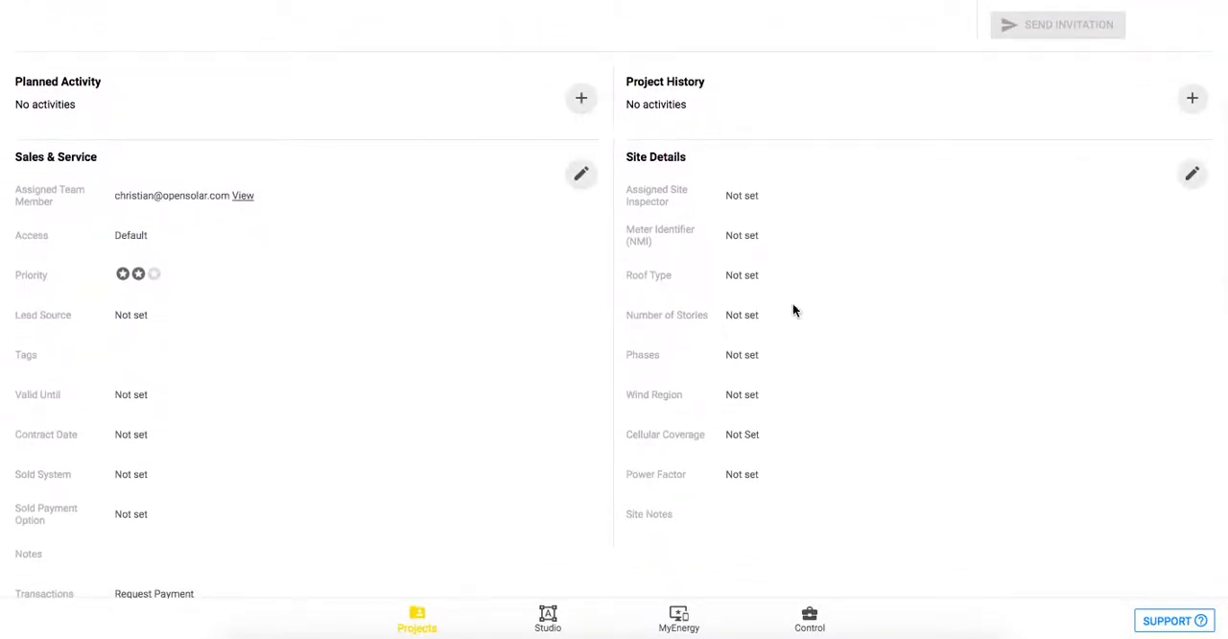
scroll(760, 322, down, 2)
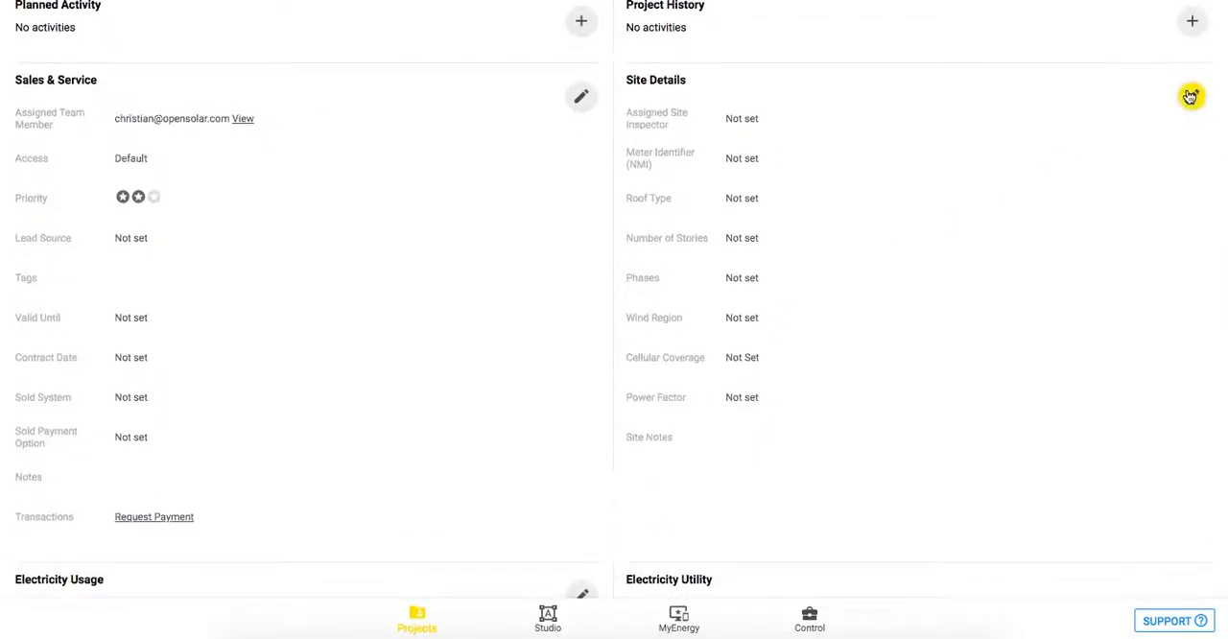
scroll(680, 485, down, 5)
scroll(680, 485, down, 3)
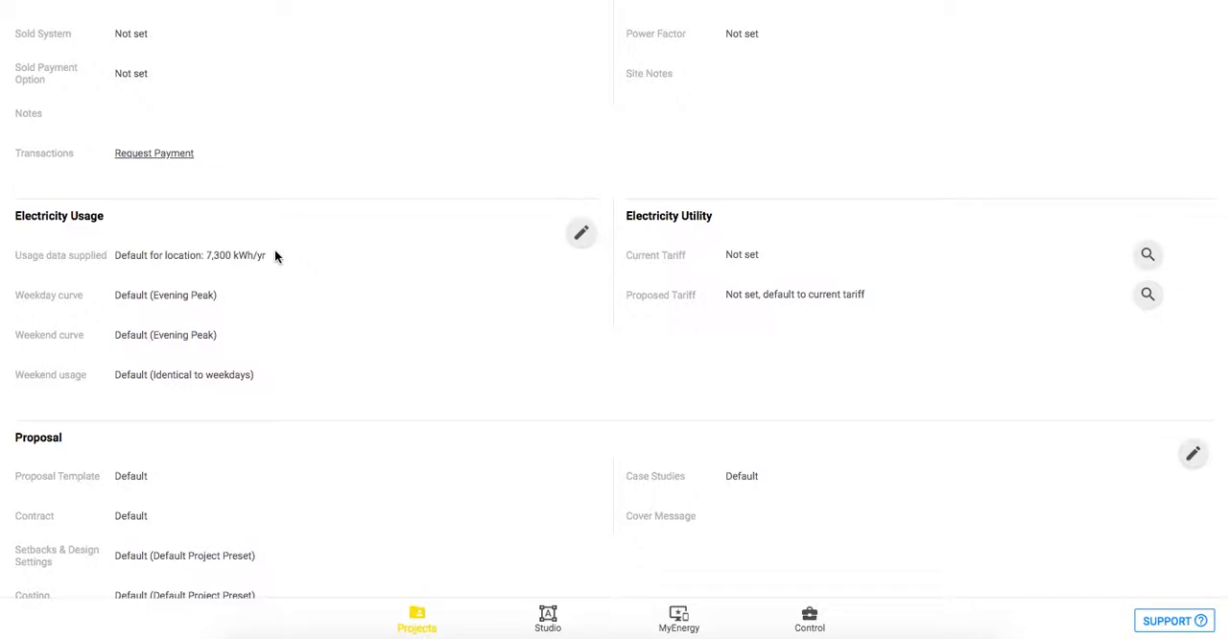
Open the project's electricity usage for editing and set its data source to Enter Daily kWh for 1-12 Months.
click(579, 242)
click(203, 239)
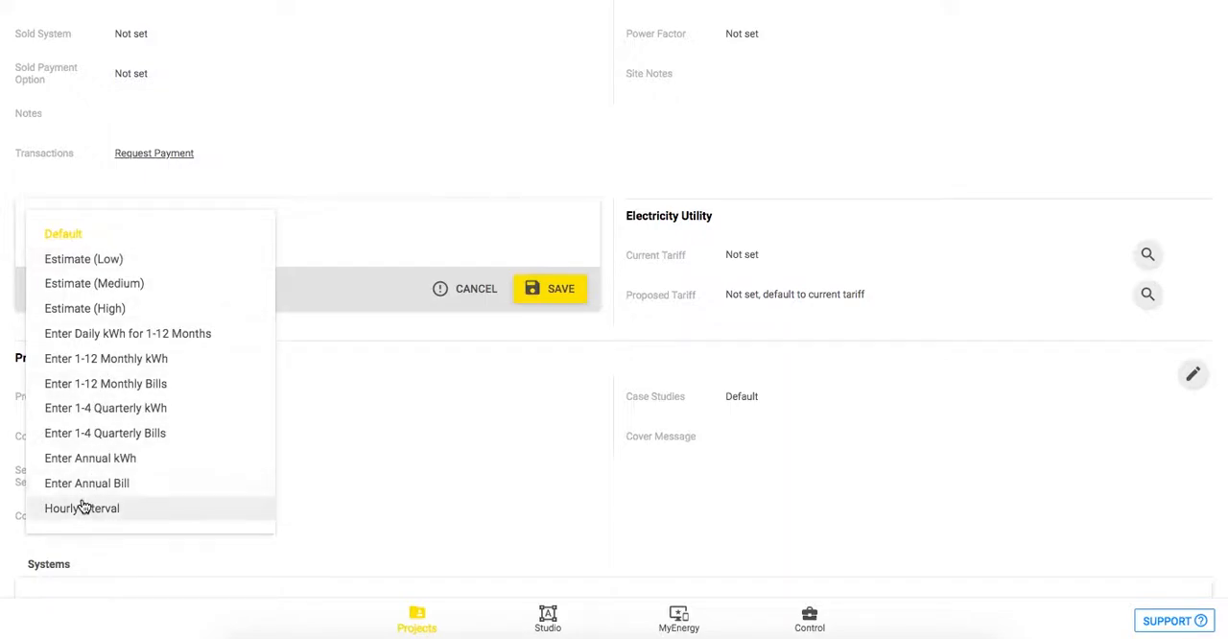
click(70, 337)
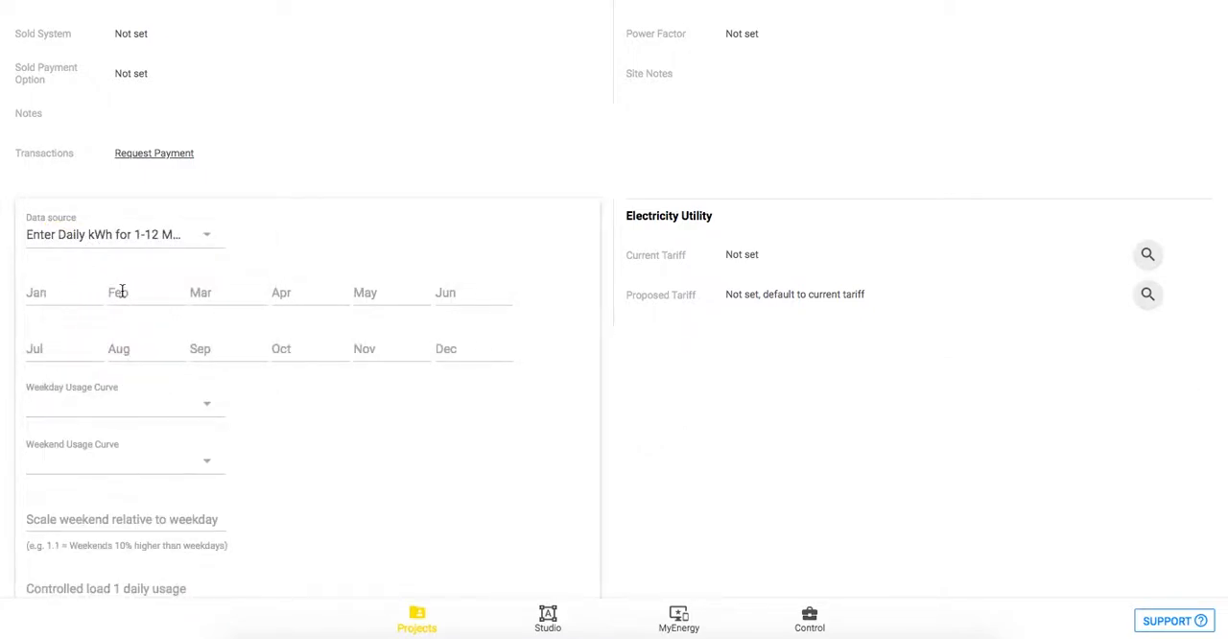
Examine the monthly kWh fields, the weekday usage curve options and the controlled load fields of the electricity usage form.
scroll(292, 399, down, 3)
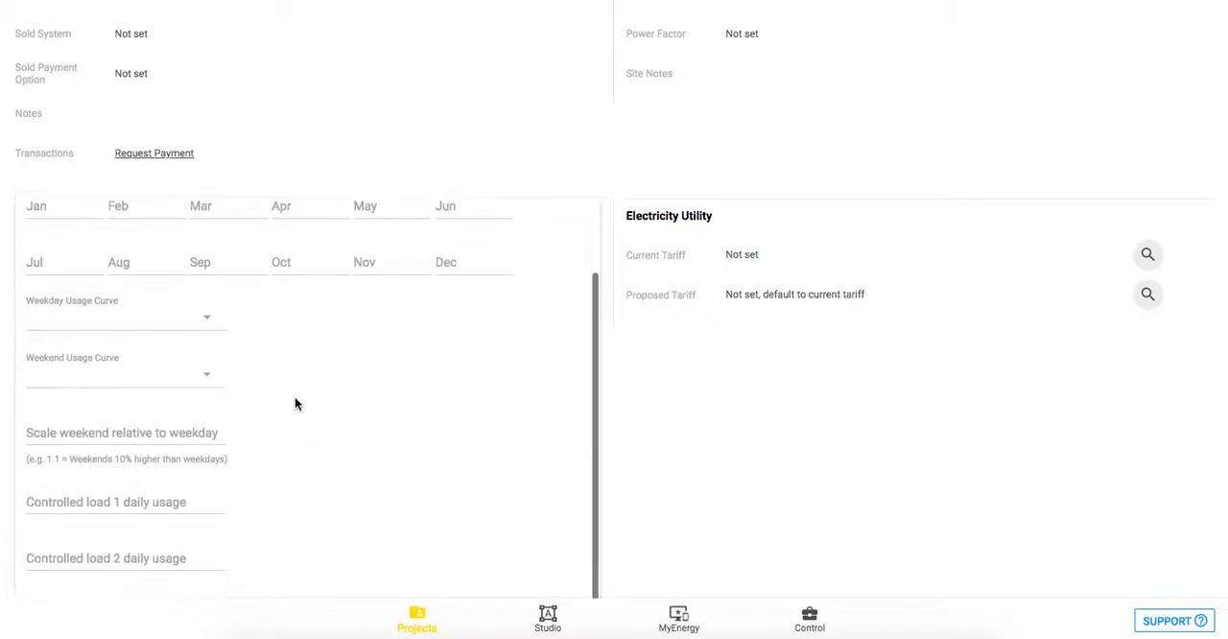
scroll(255, 364, up, 1)
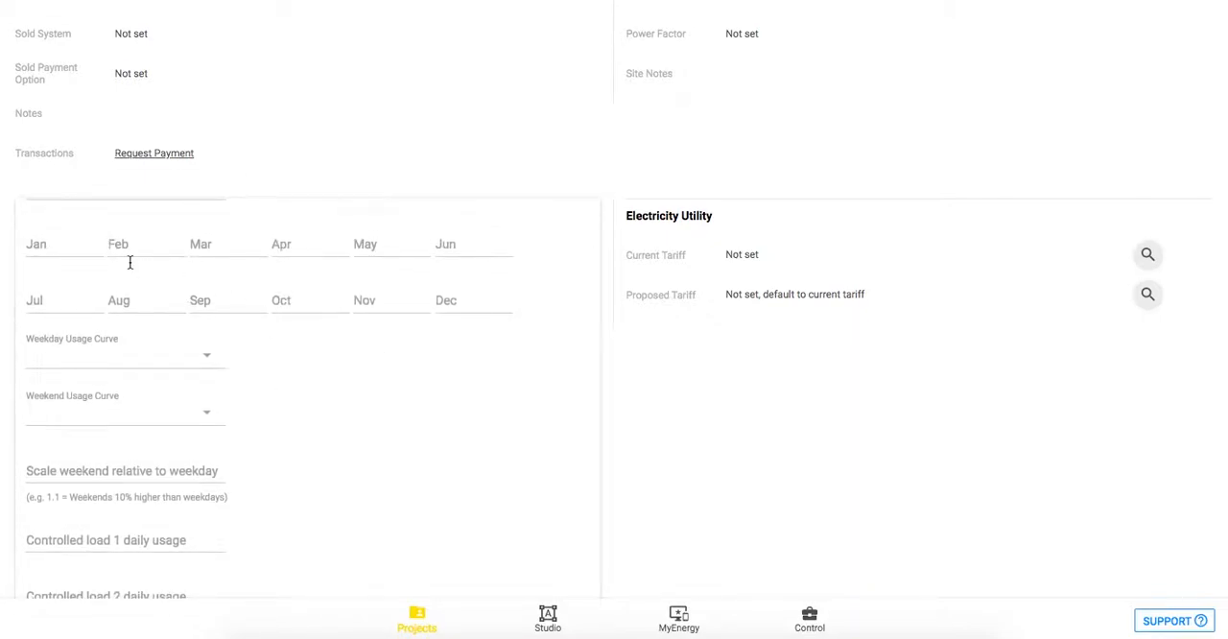
scroll(326, 364, down, 1)
click(178, 319)
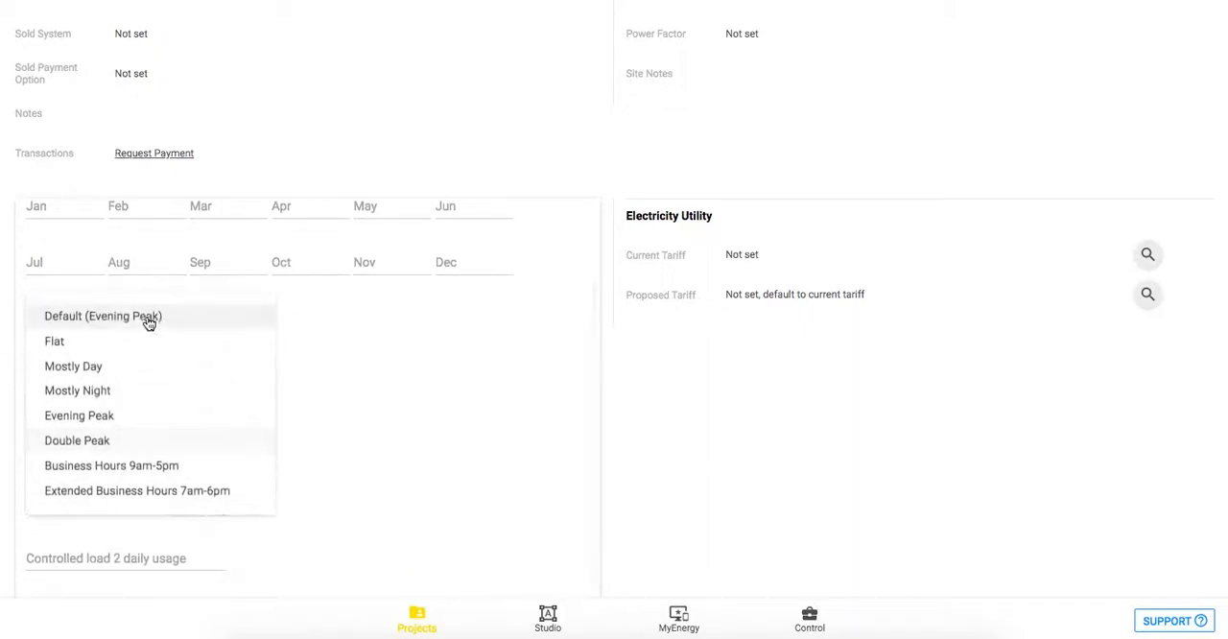
click(358, 439)
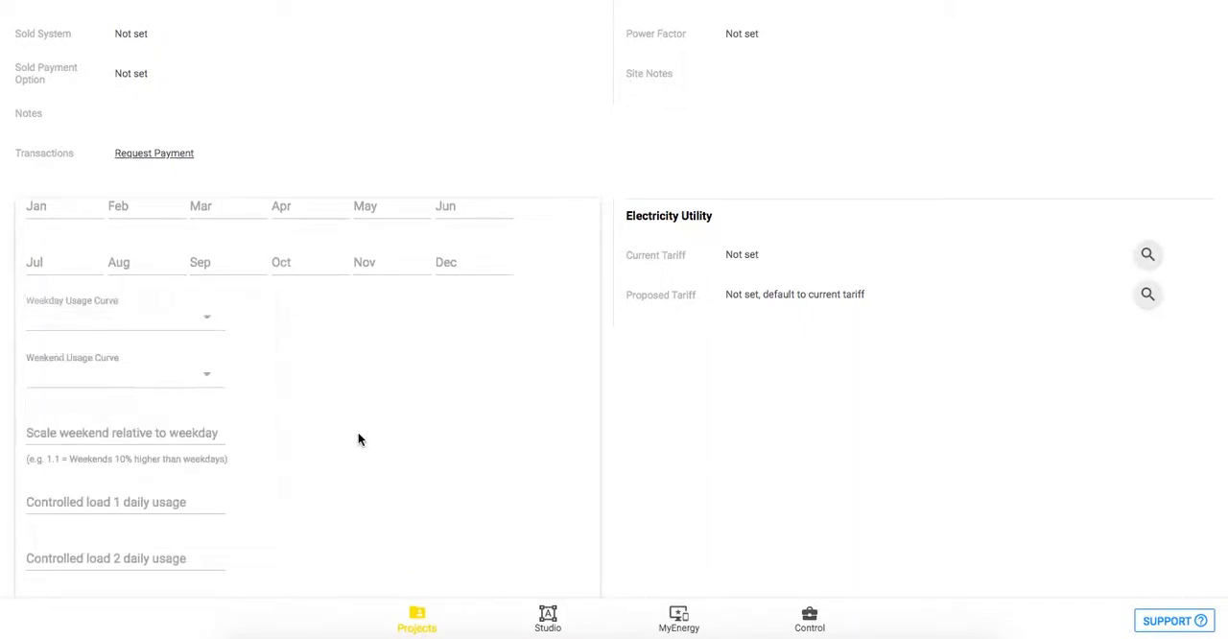
scroll(358, 439, down, 2)
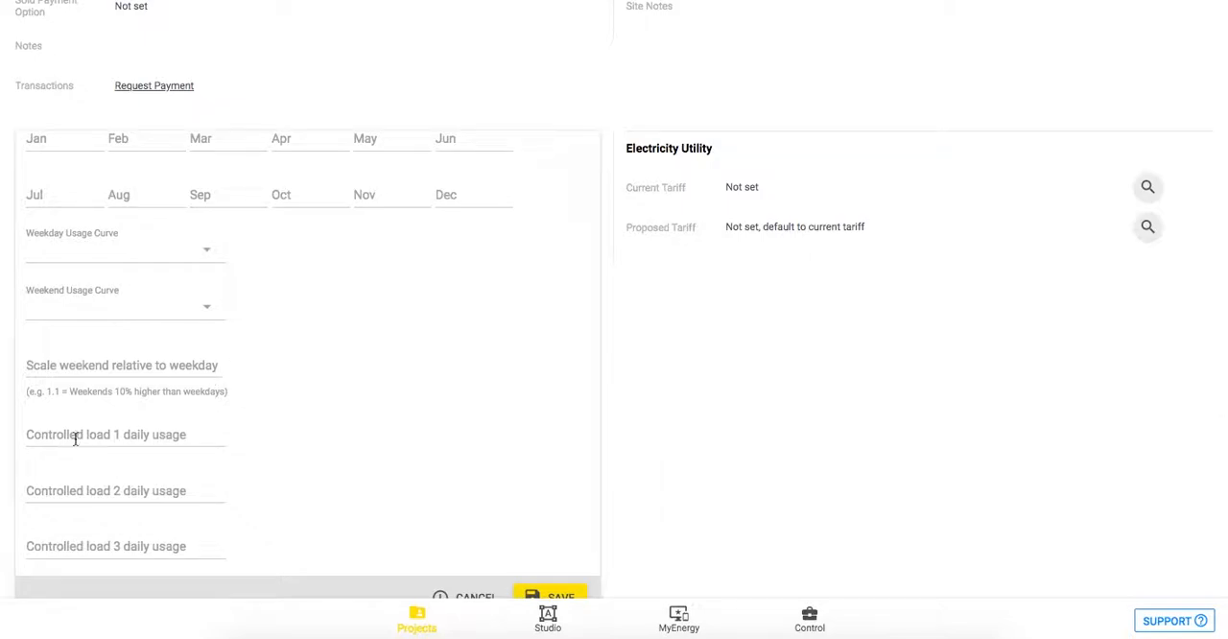
scroll(386, 407, down, 1)
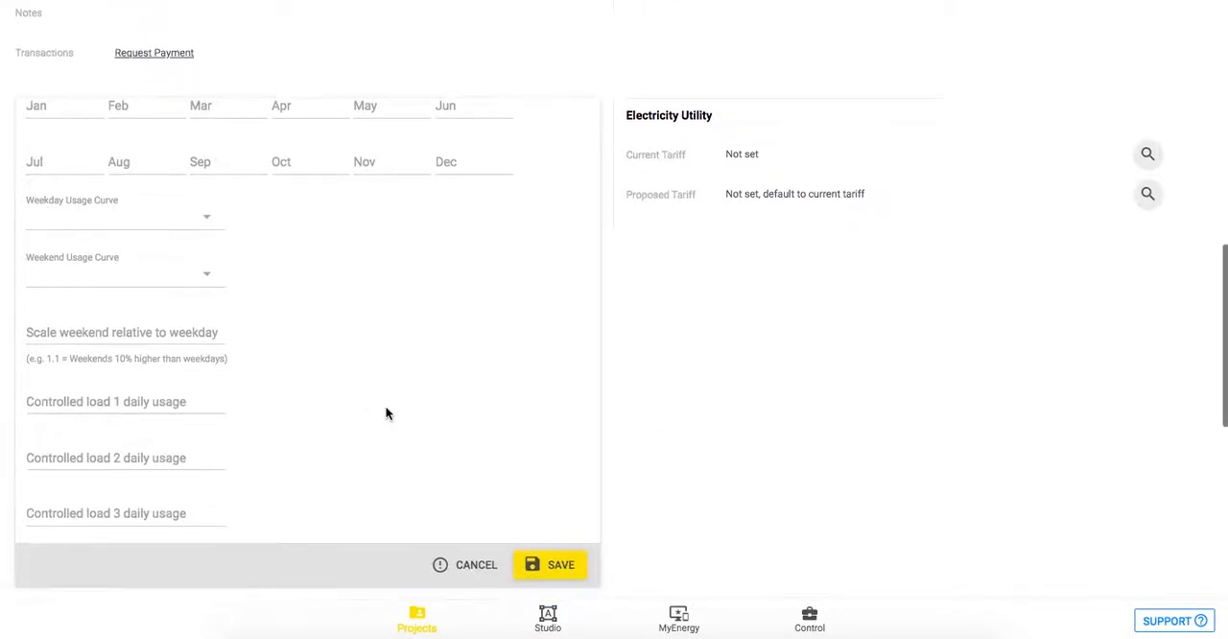
scroll(386, 407, up, 2)
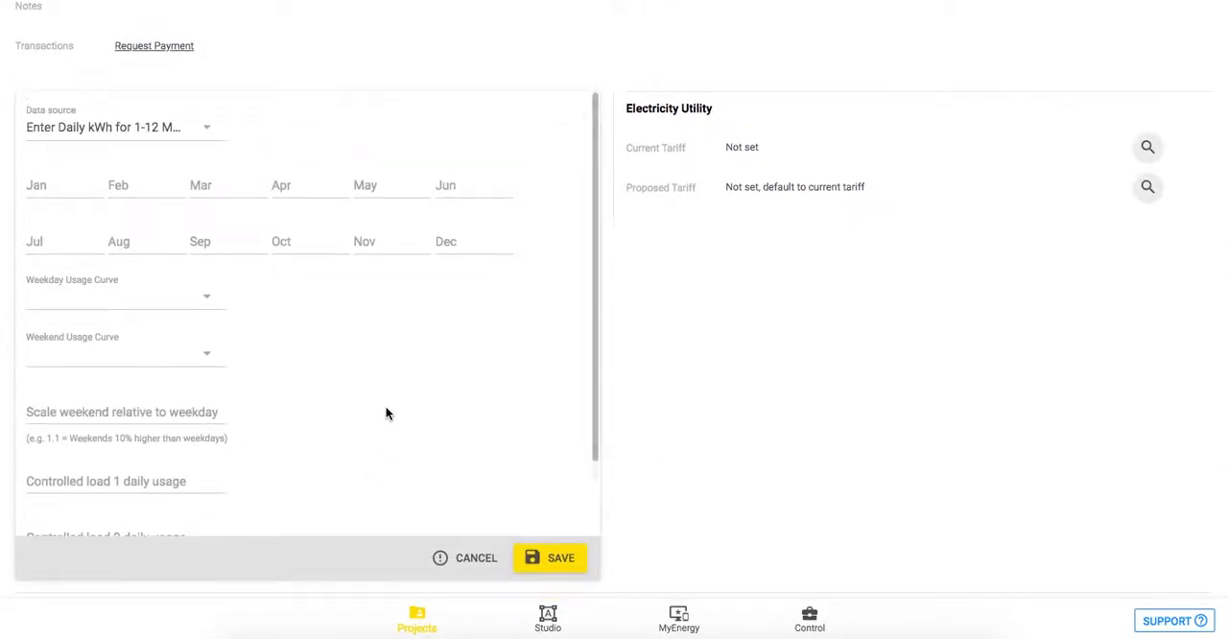
Set the electricity usage data source to Estimate (Medium) and save it.
scroll(384, 413, up, 2)
click(217, 257)
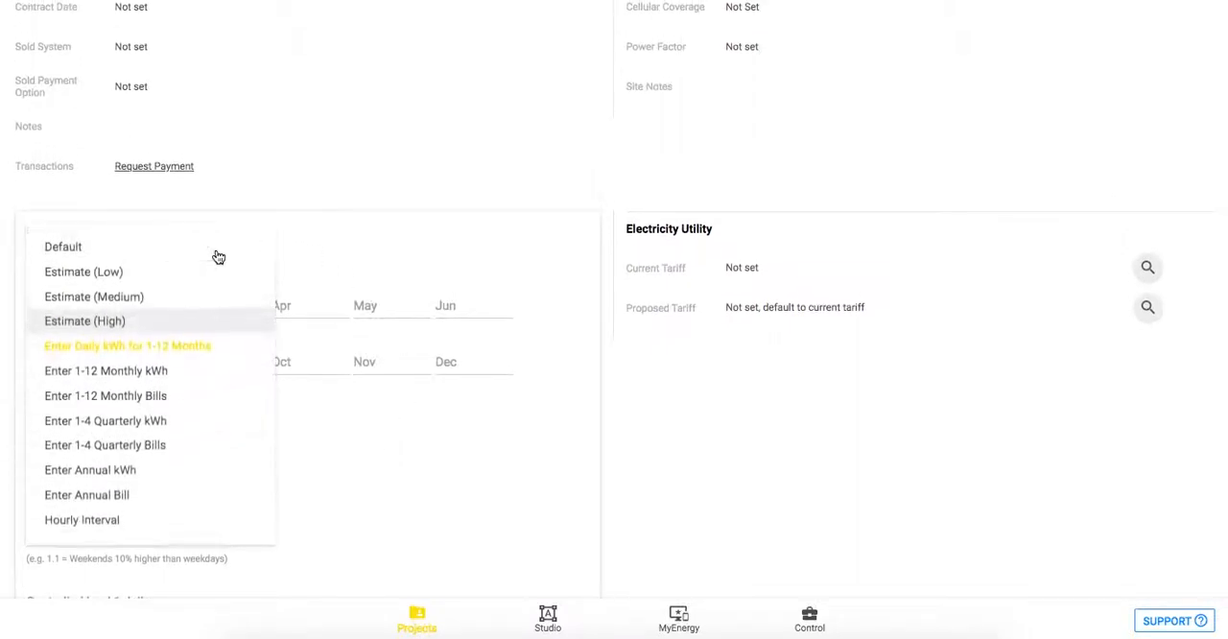
click(70, 299)
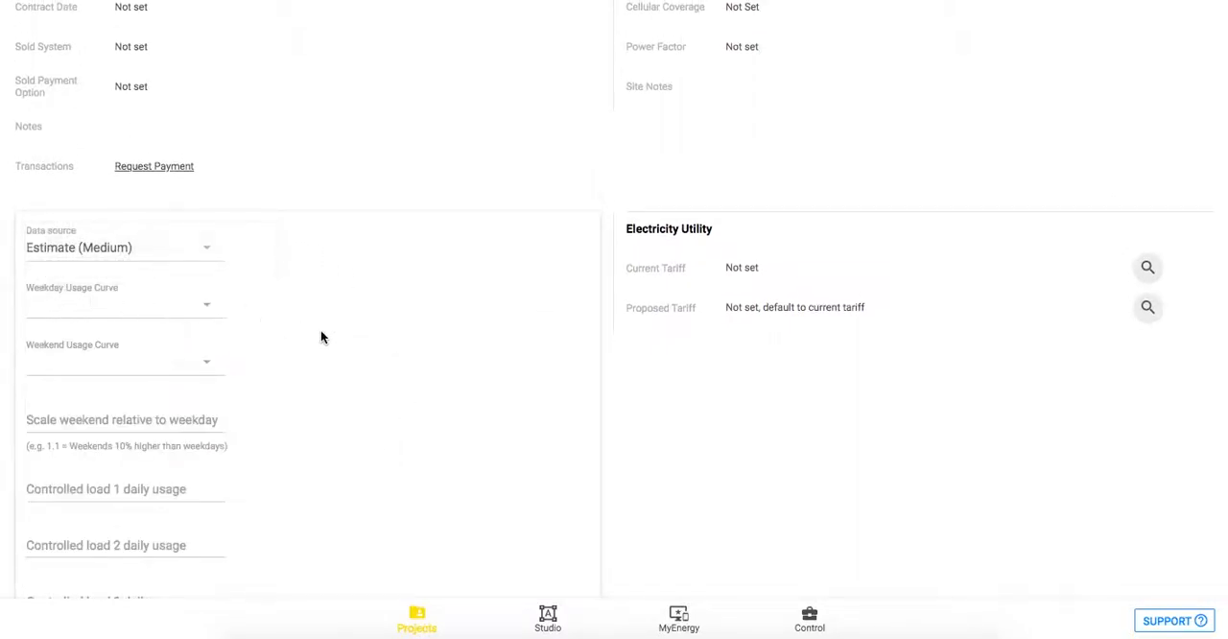
scroll(409, 447, down, 3)
click(562, 512)
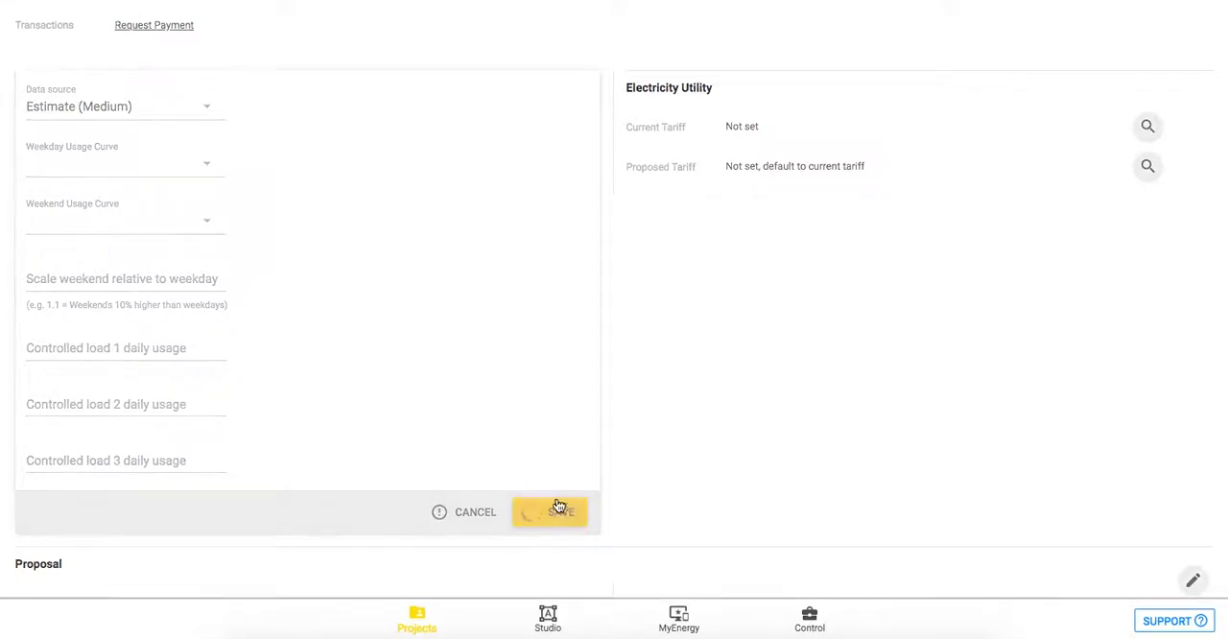
Set the project's current tariff to the current-rate Energy Australia Ausgrid Anytime Residential Anytime Saver EA010 31/05/2018 30/05/2019.
scroll(873, 223, up, 1)
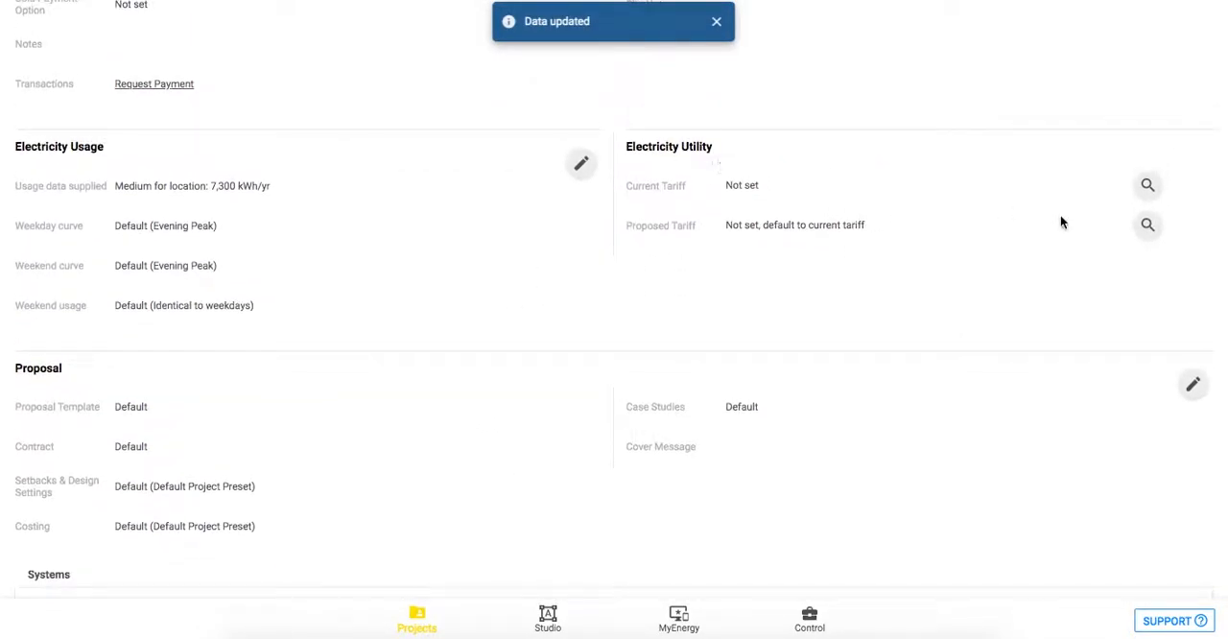
click(1147, 184)
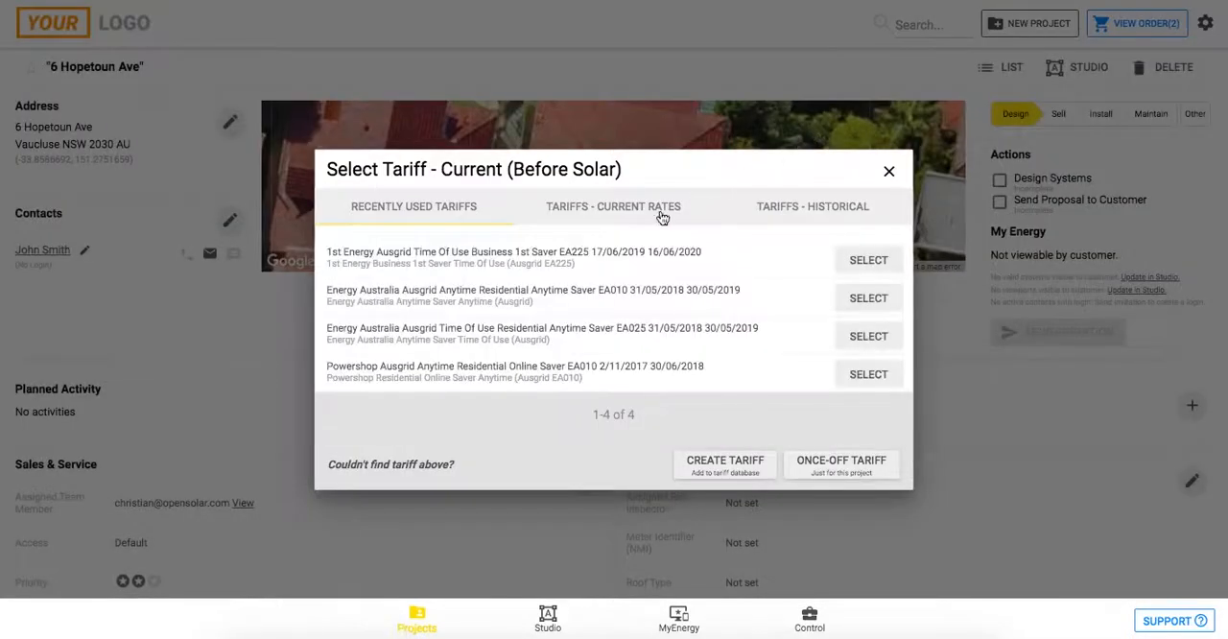
click(588, 208)
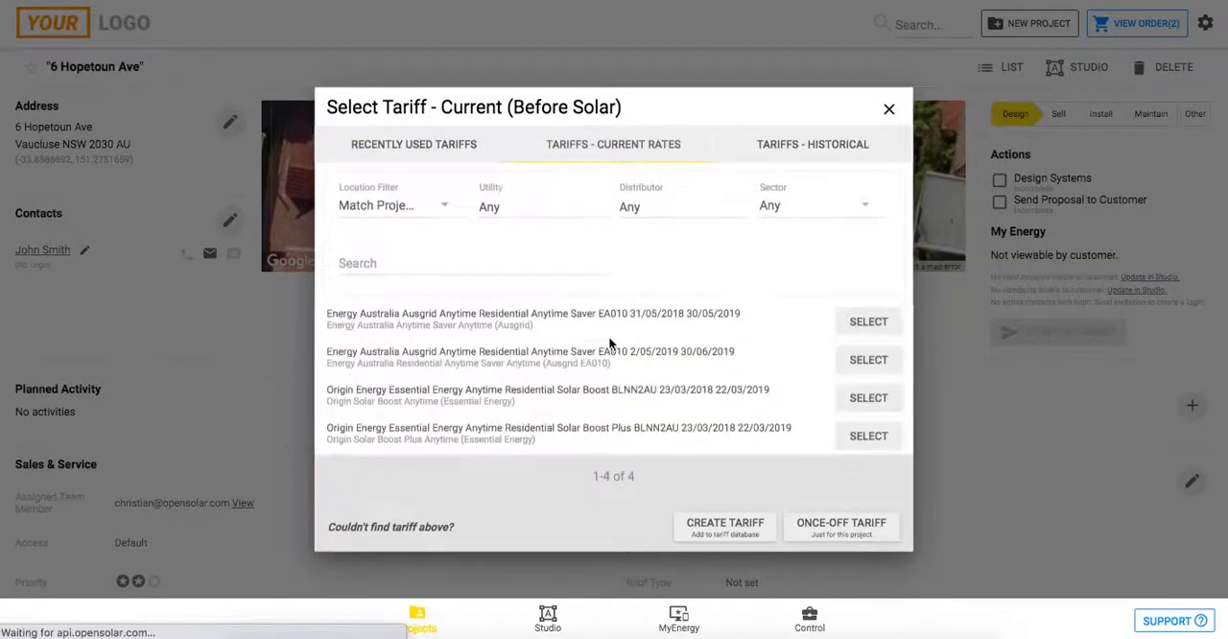
click(855, 324)
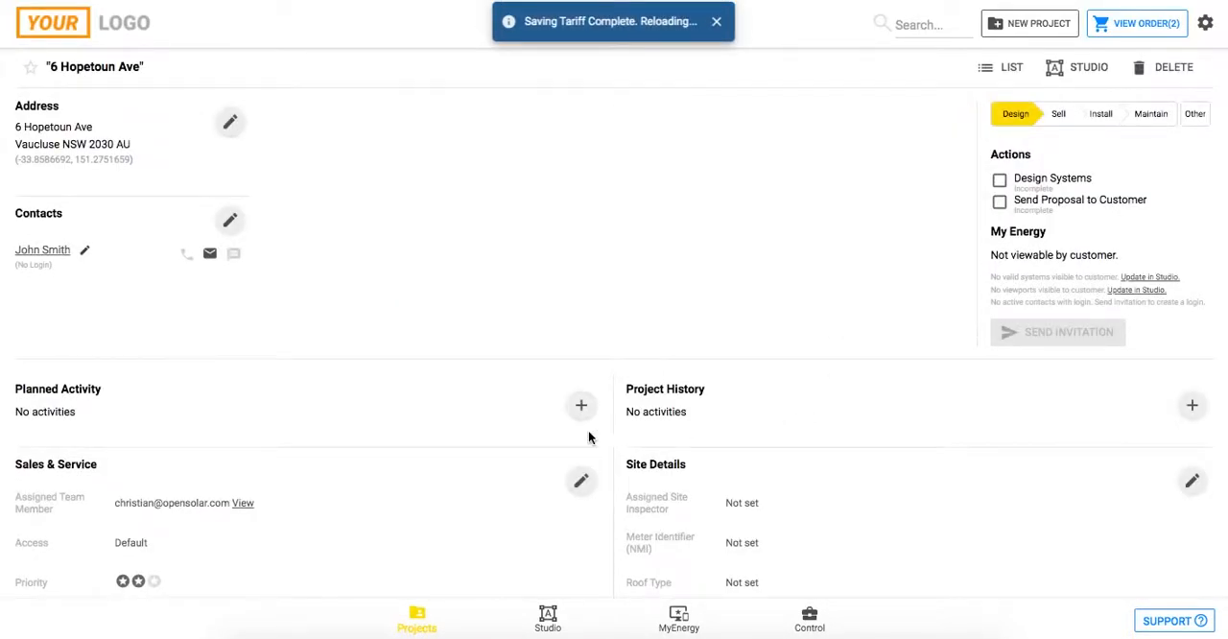
Open the project's design in Studio and set its panel module to the Trina Solar 330W TSM-330DD06M.08(II) [AU].
click(548, 618)
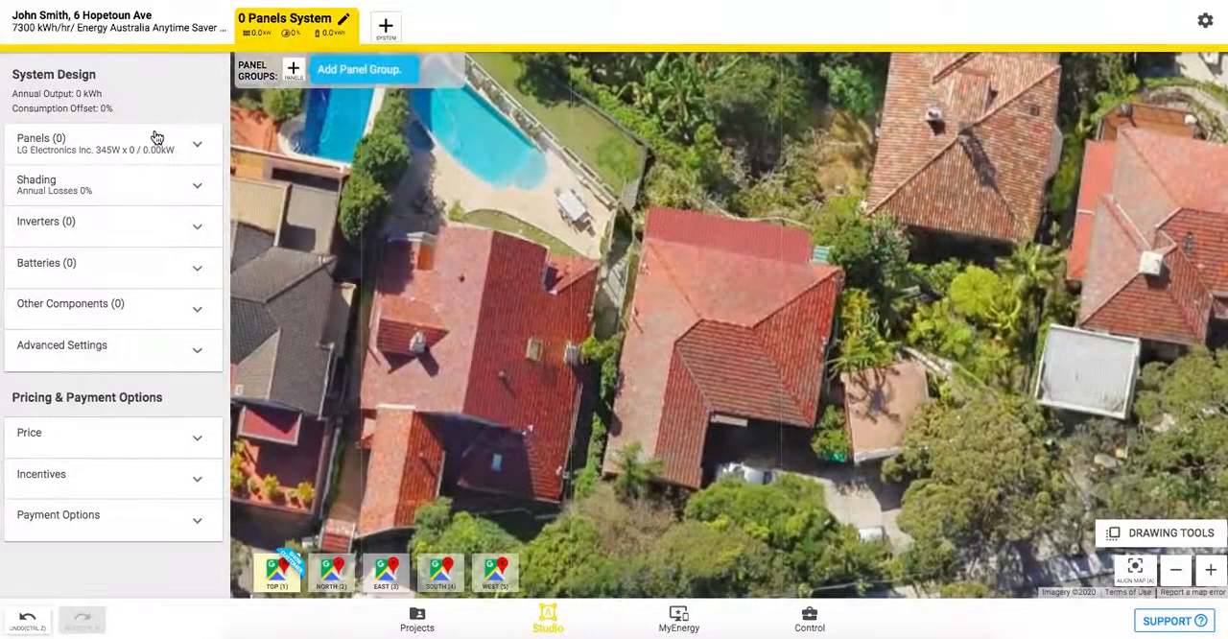
click(156, 136)
click(197, 190)
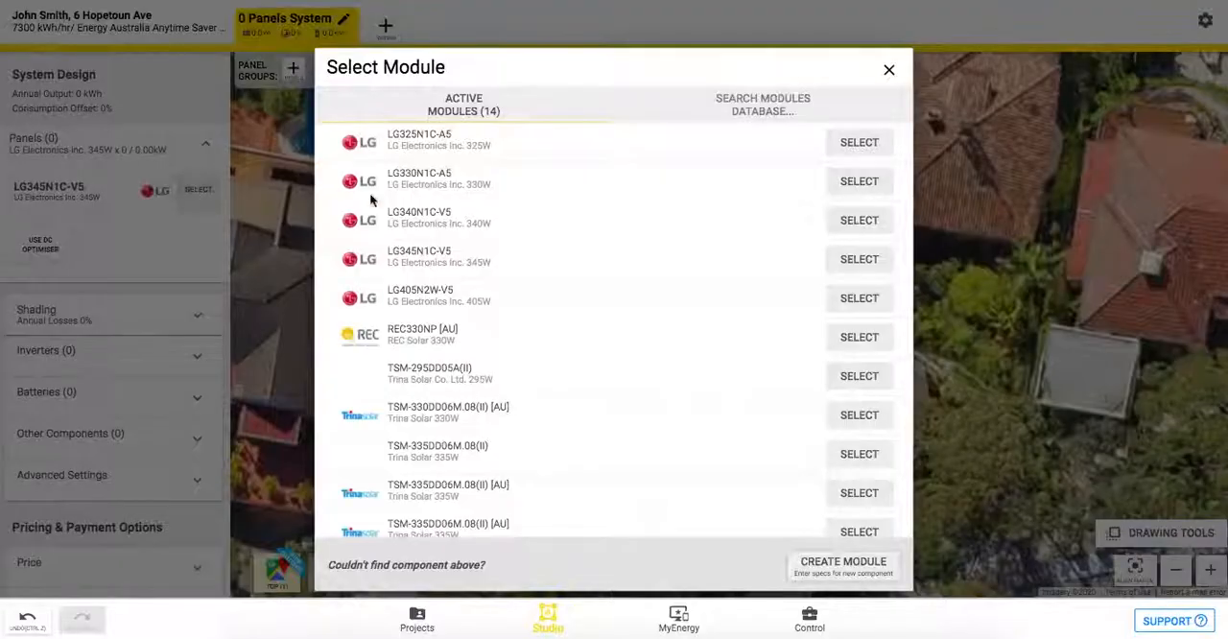
scroll(465, 385, down, 3)
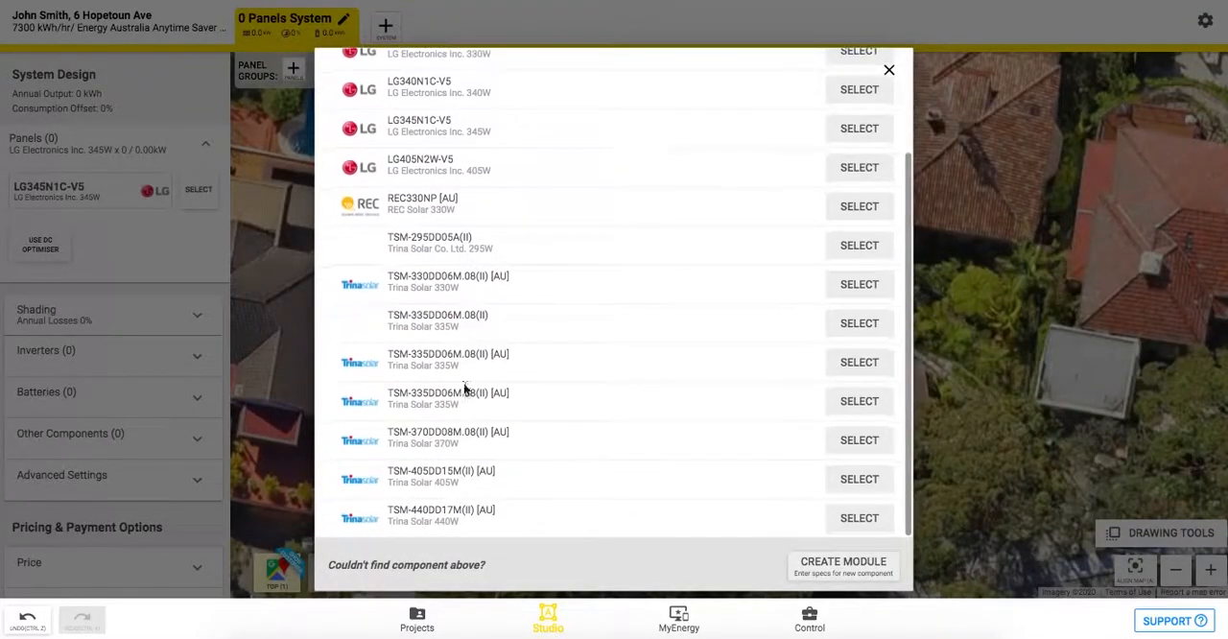
click(860, 284)
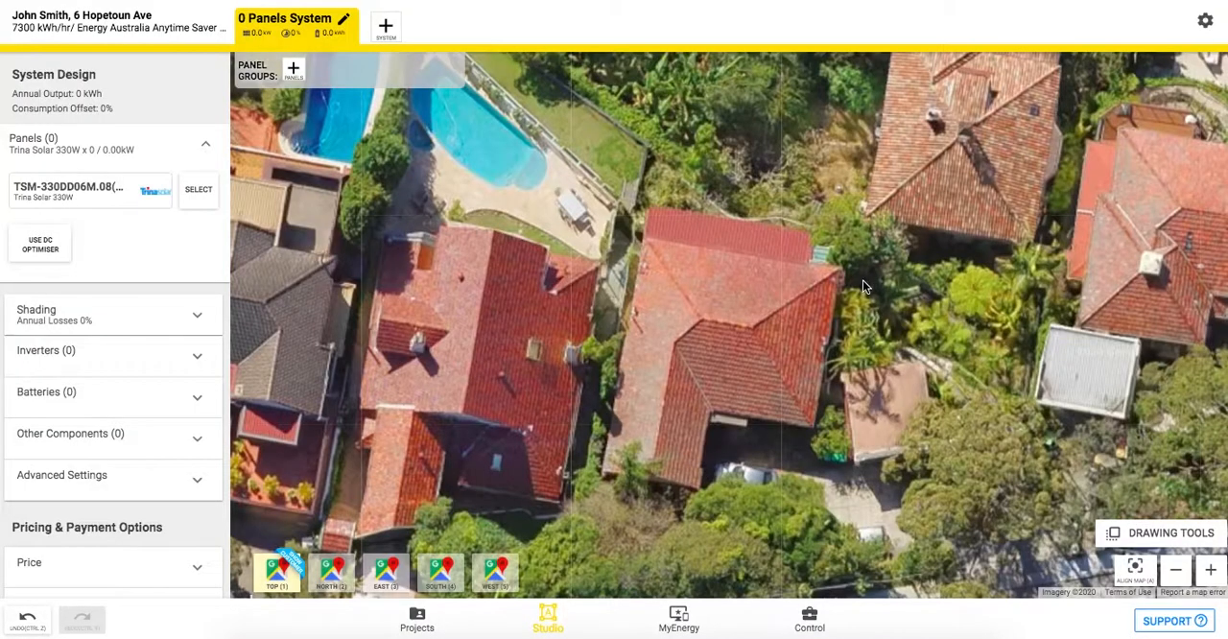
Add a panel group on the house's north roof face and fill three staggered rows with 19 panels.
click(294, 72)
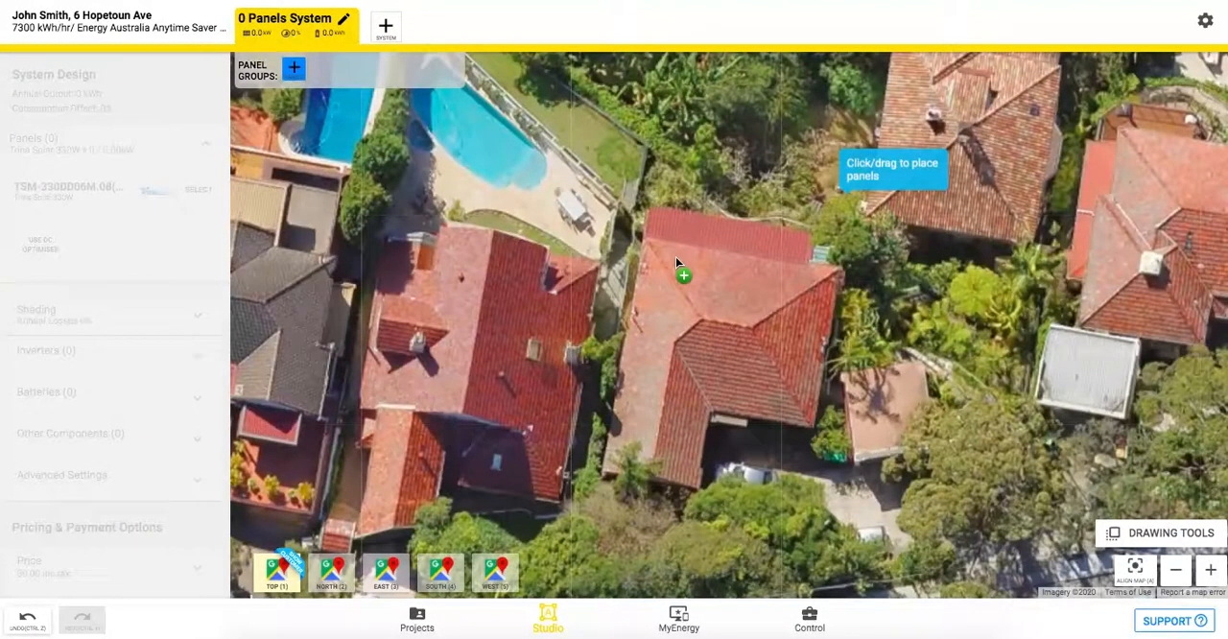
drag(675, 256, 797, 283)
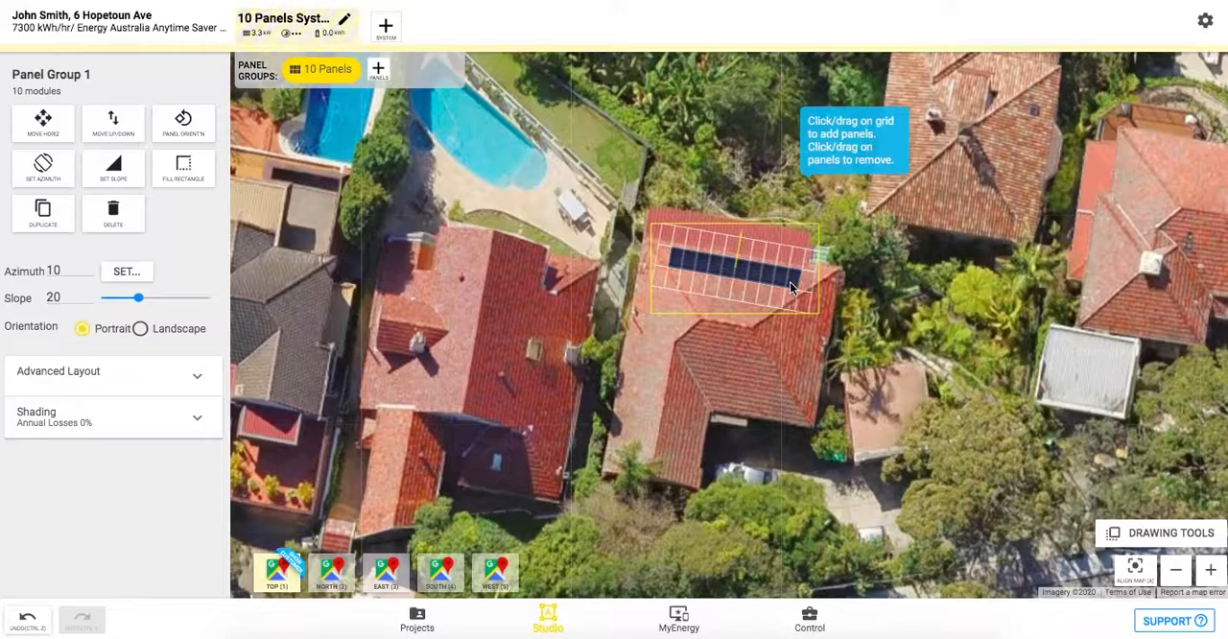
drag(699, 284, 767, 293)
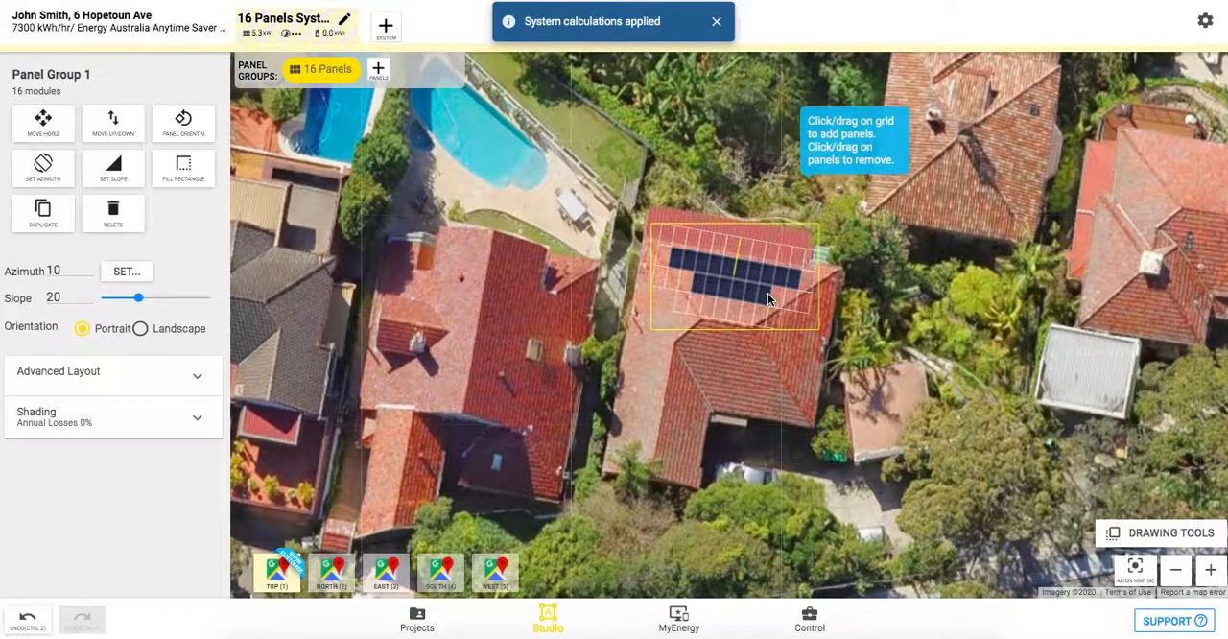
click(746, 314)
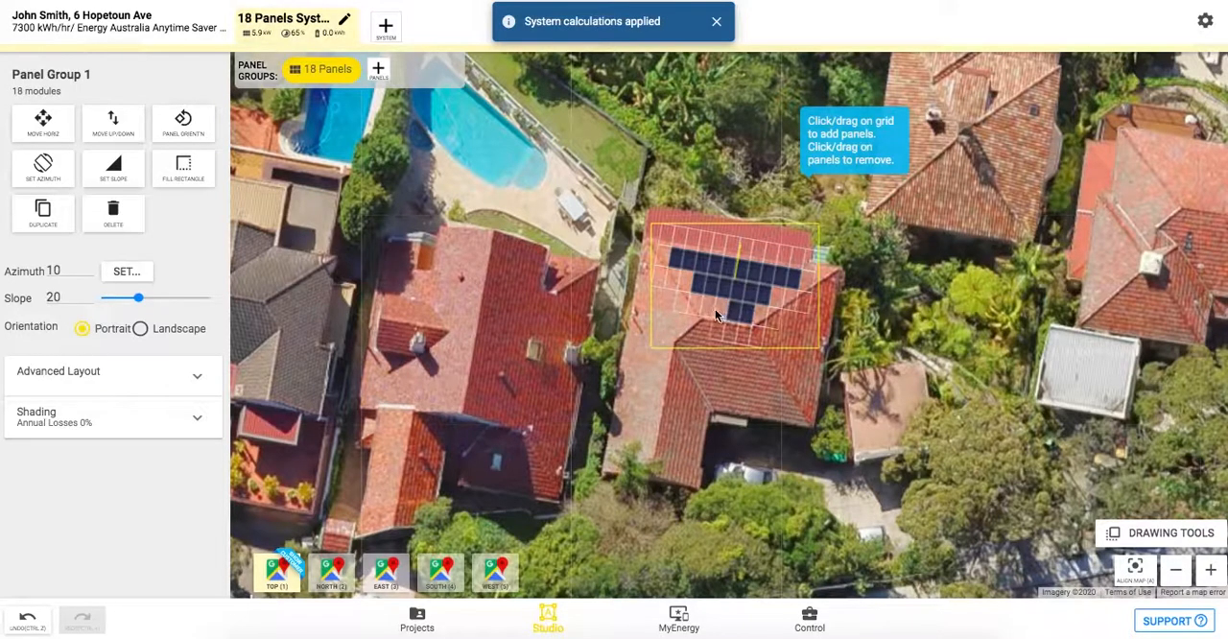
click(715, 311)
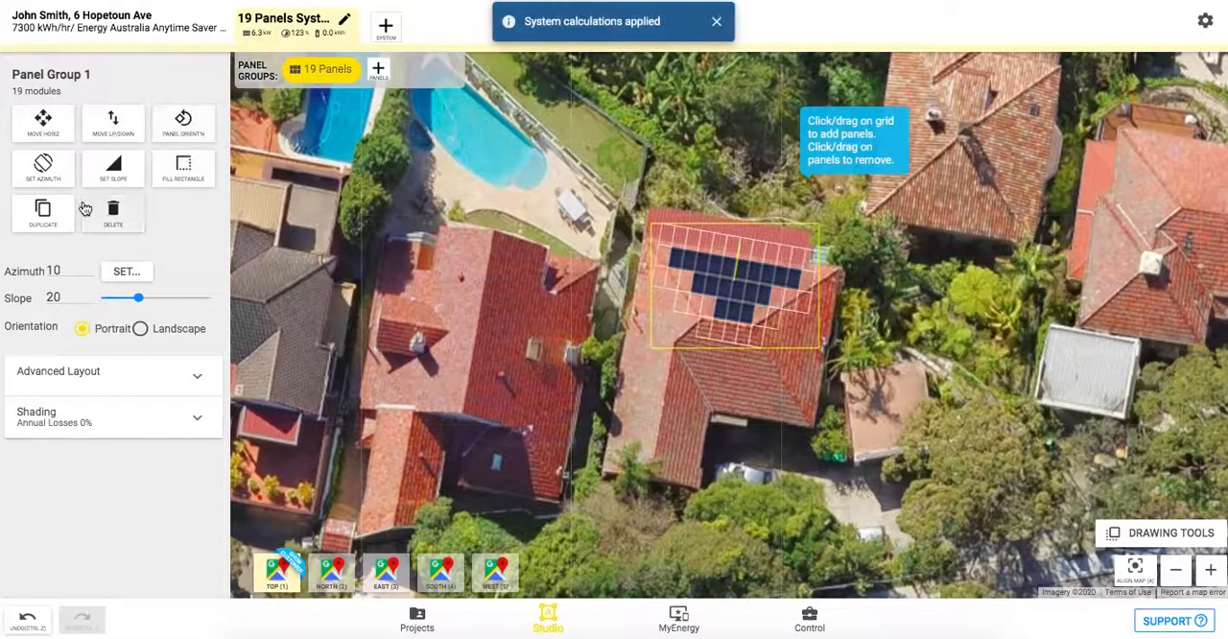
Nudge the 19-panel group slightly north on the roof face with the horizontal move tool, and deselect it.
click(45, 127)
mouse_move(664, 259)
mouse_down()
mouse_move(682, 265)
mouse_move(664, 257)
mouse_up()
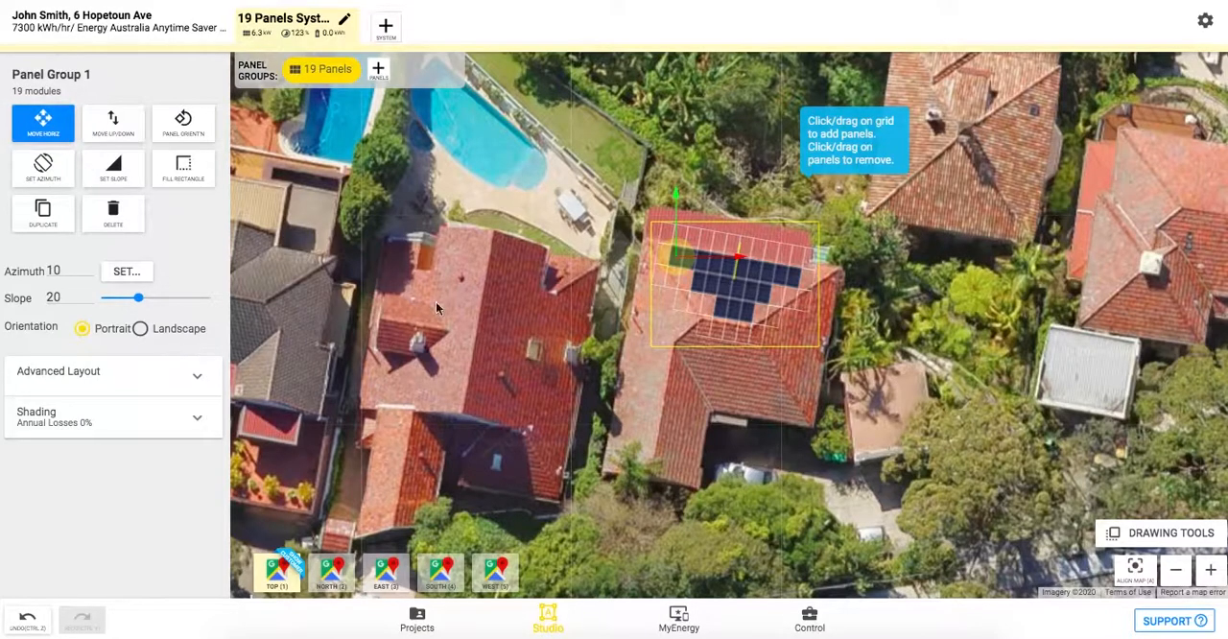
click(482, 275)
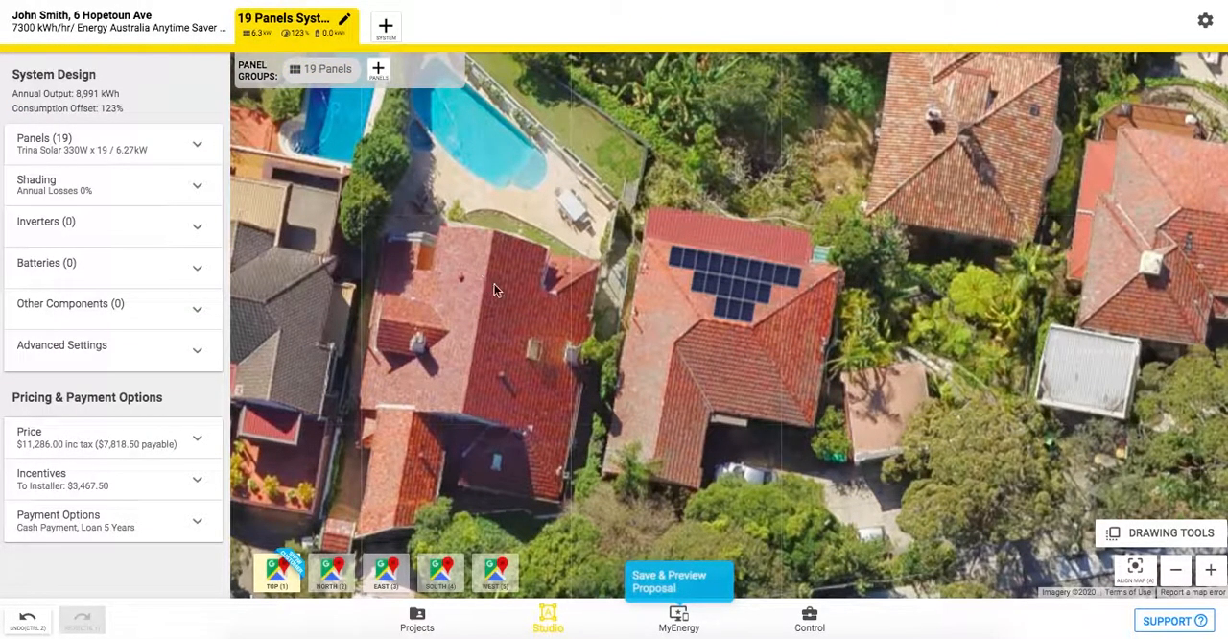
Add a second panel group with a single line of 7 panels along the house's west roof face.
click(379, 71)
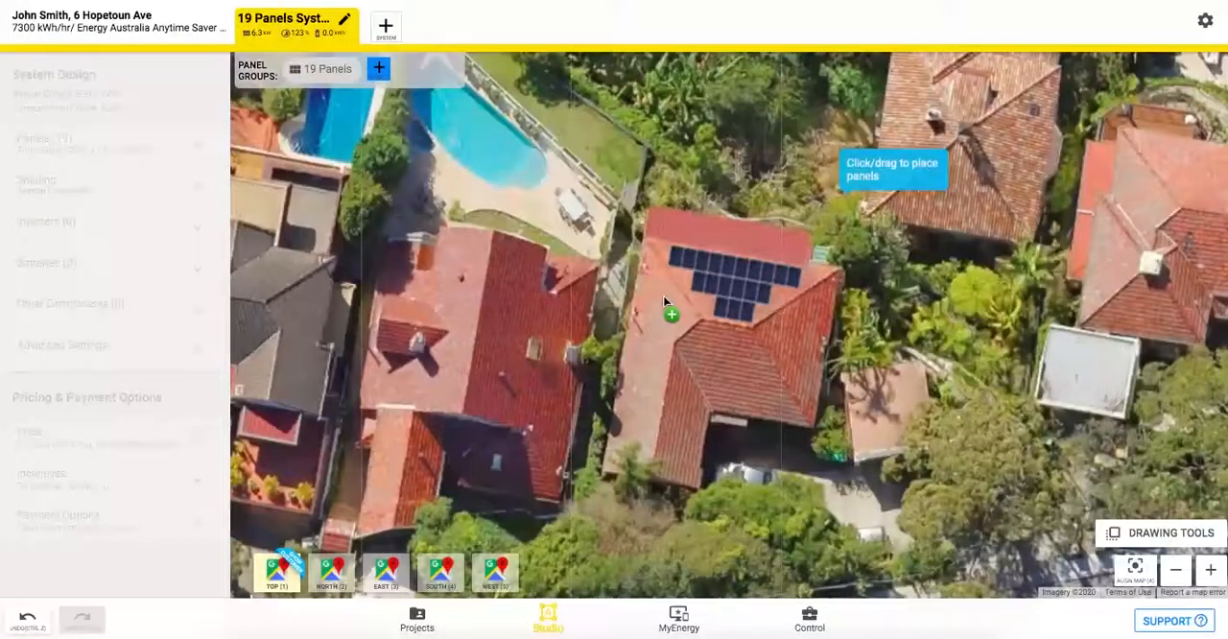
drag(661, 294, 649, 384)
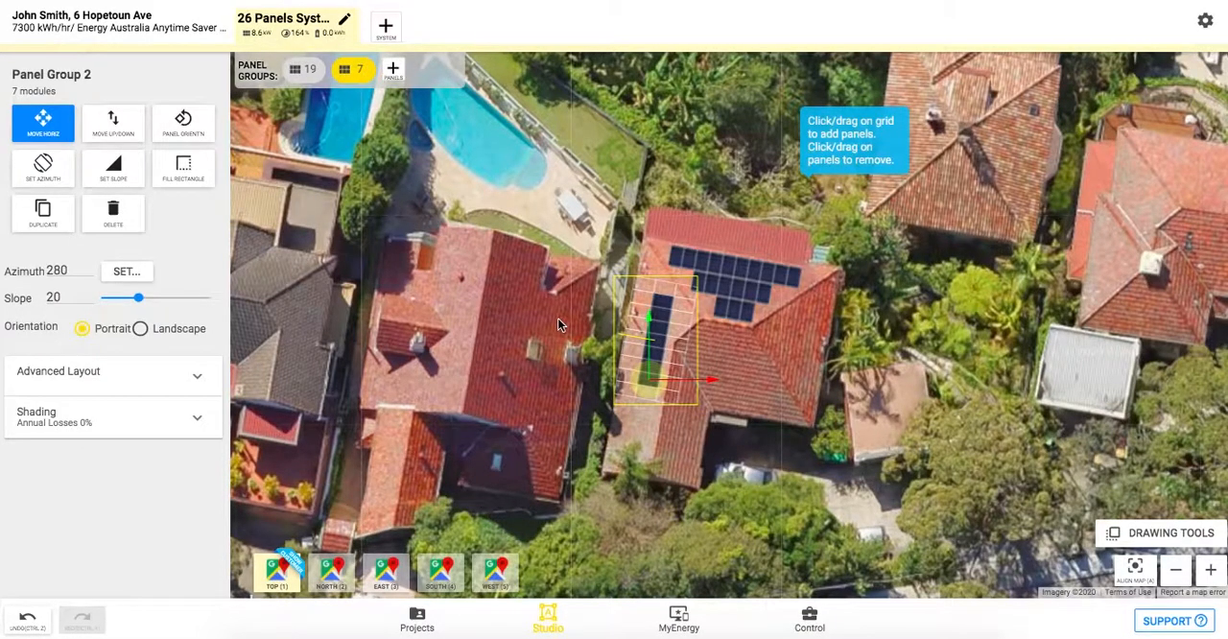
click(739, 270)
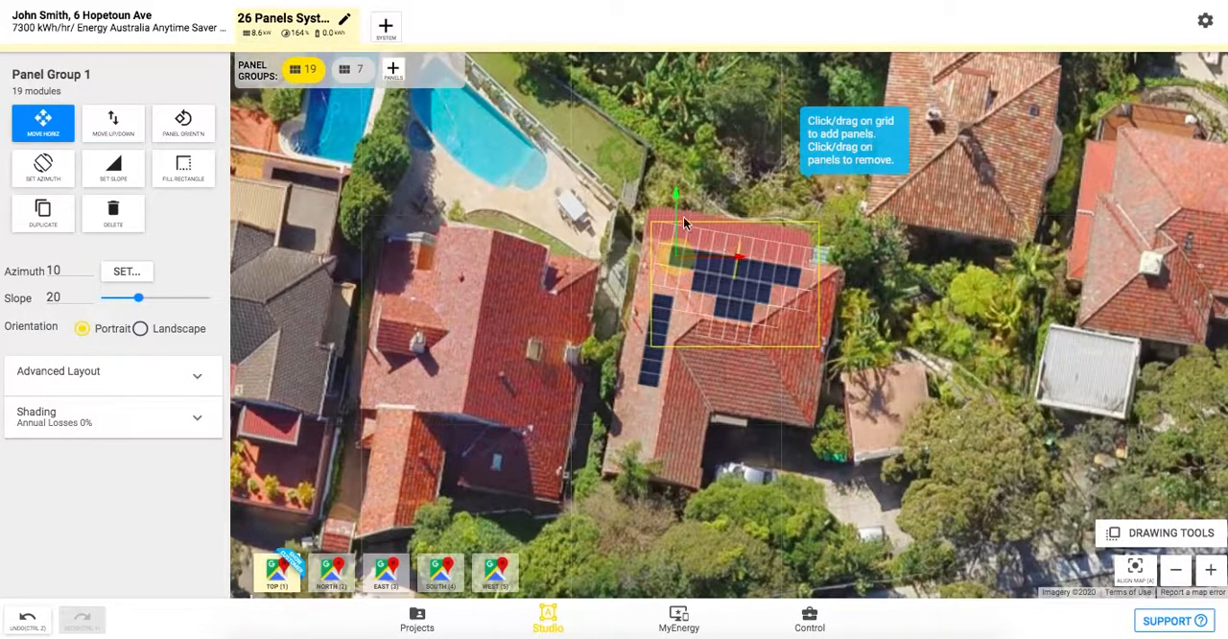
click(565, 246)
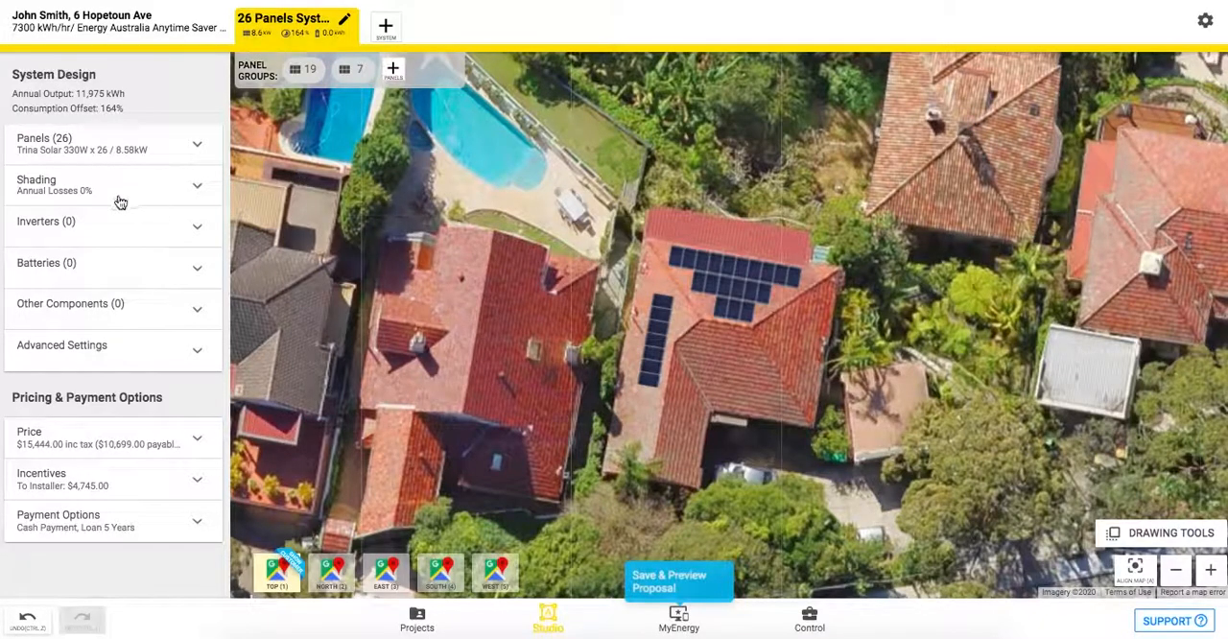
Add an inverter to the system and set it to the SMA 8000W STP8000TL-20 from the active inverters.
click(79, 237)
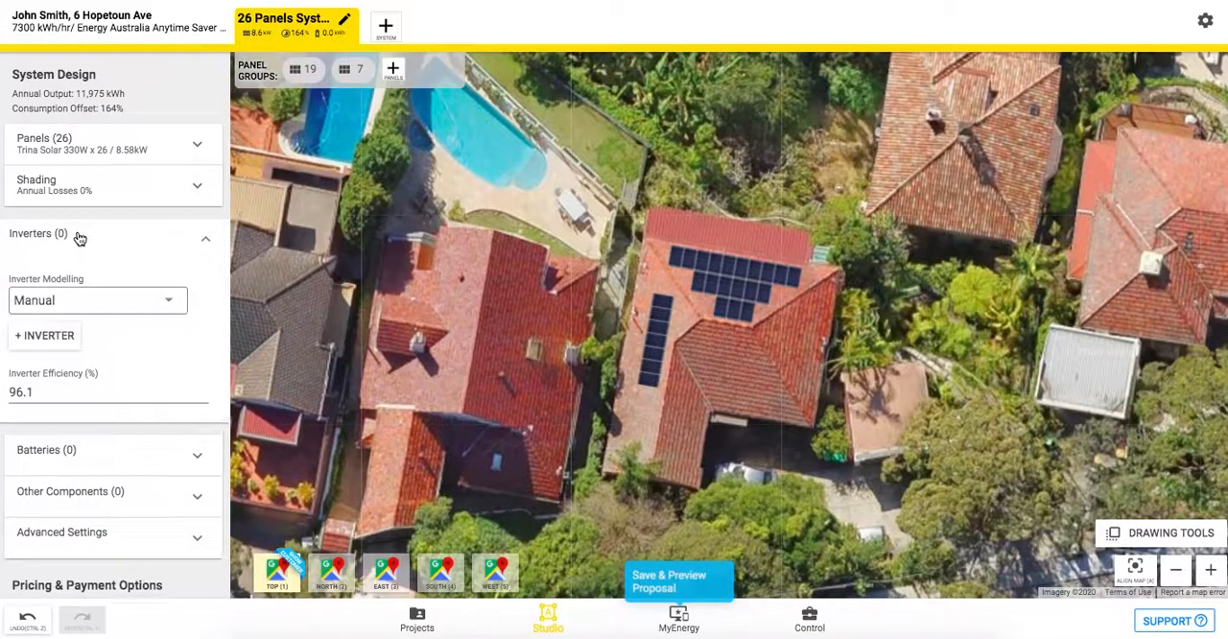
click(54, 333)
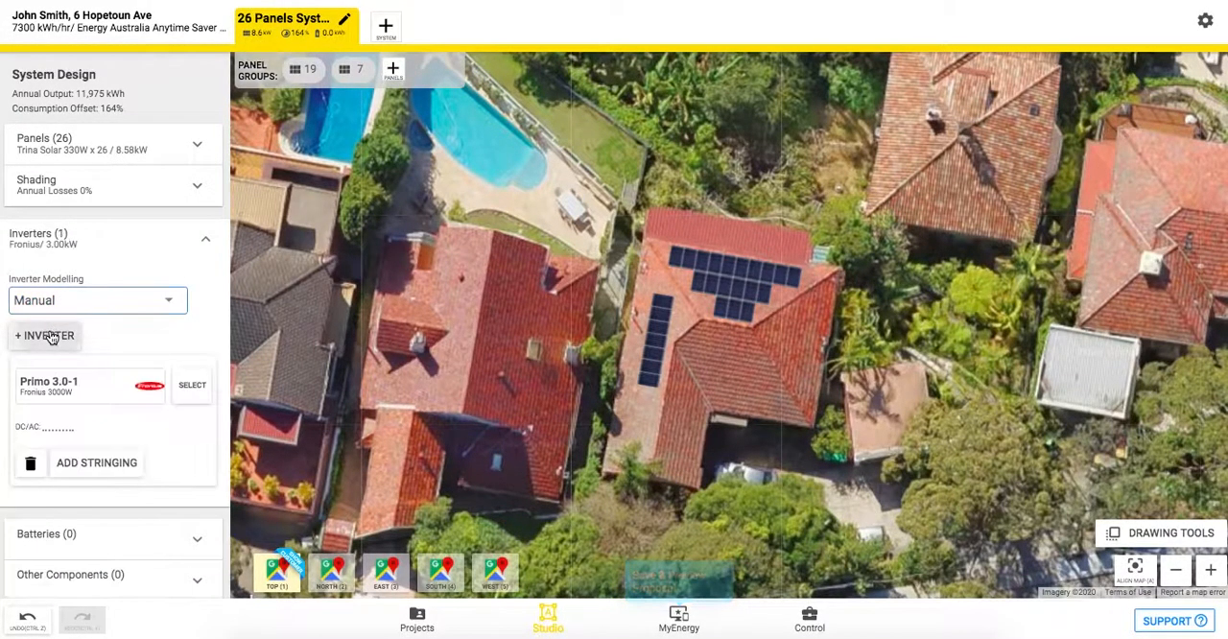
click(194, 389)
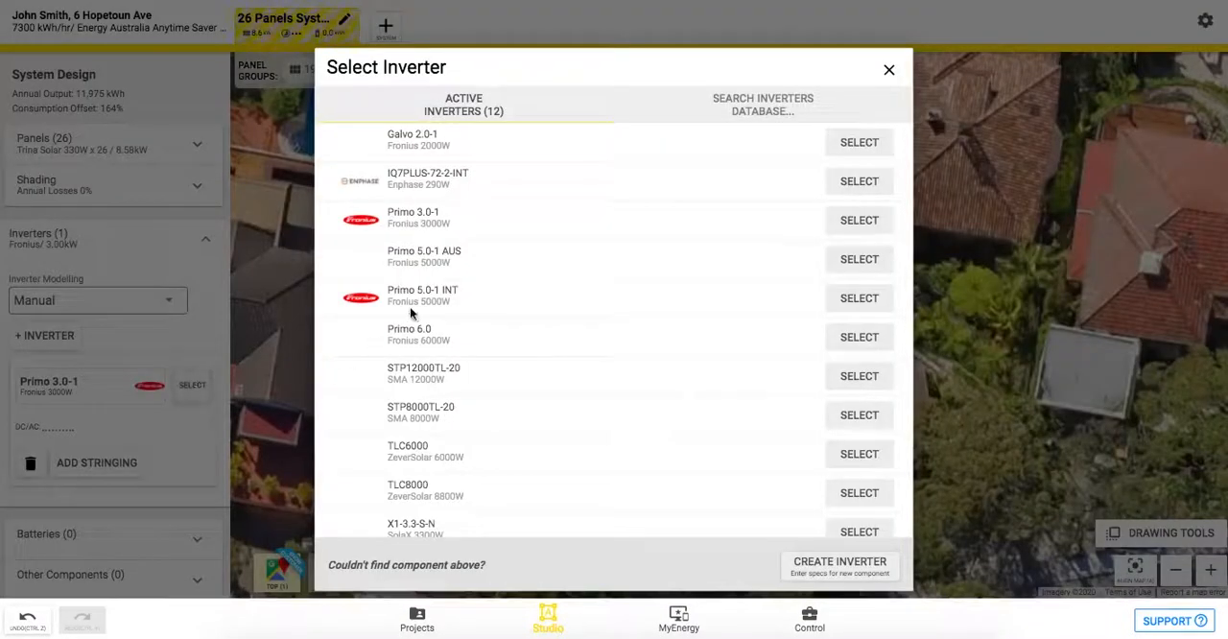
click(767, 113)
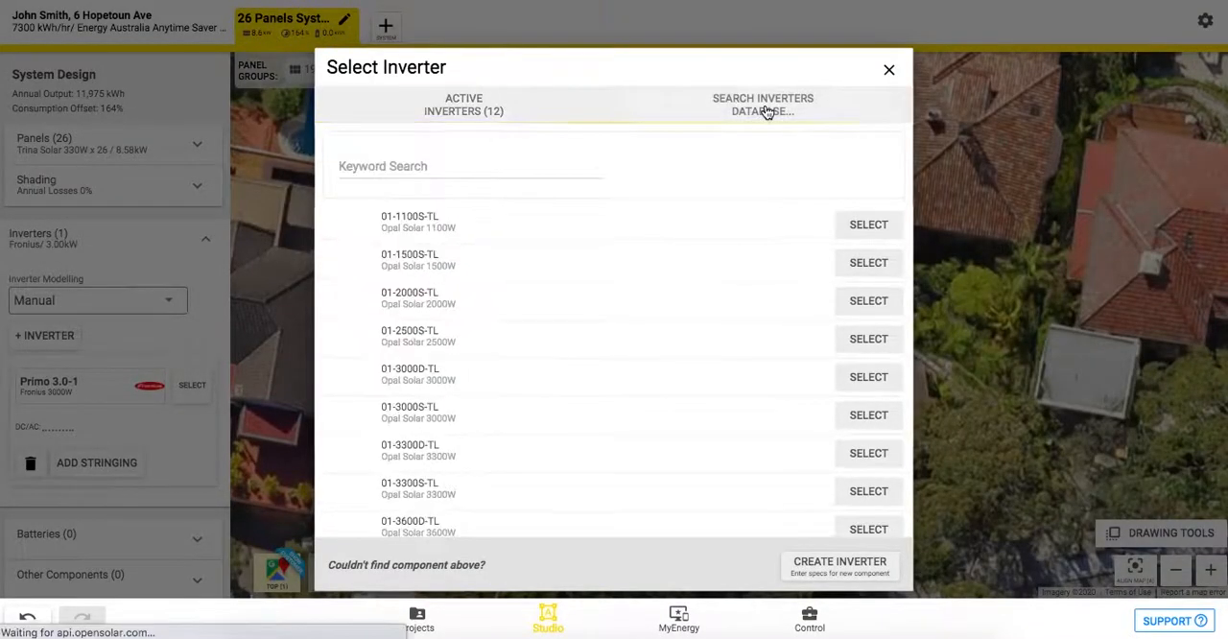
click(453, 108)
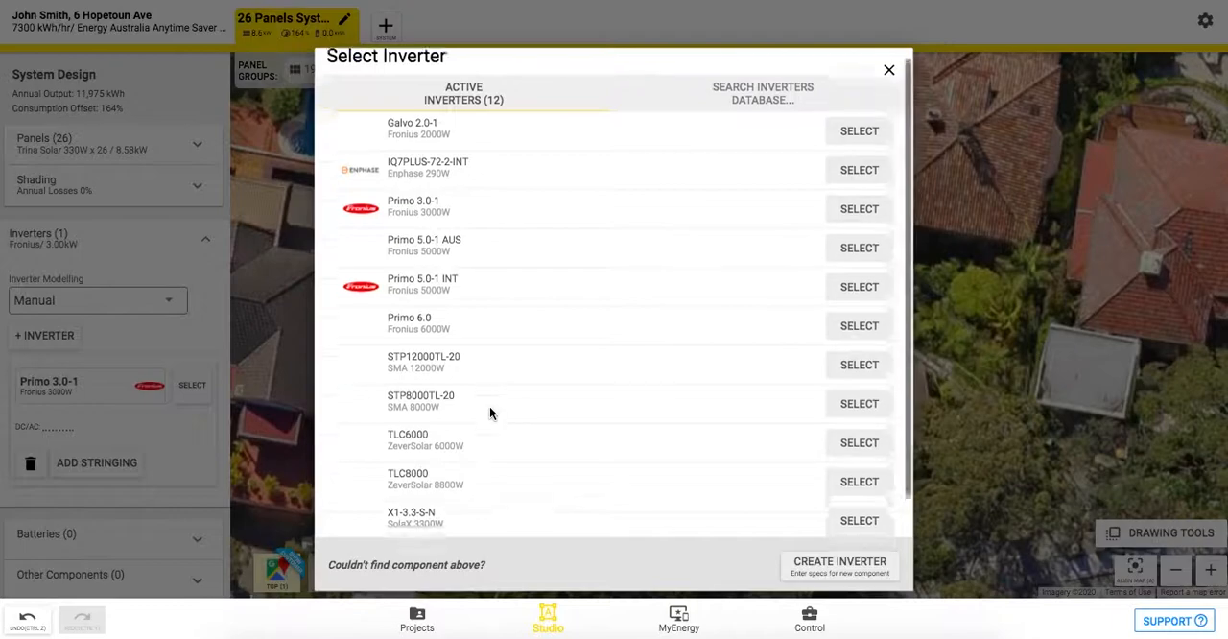
scroll(490, 413, down, 1)
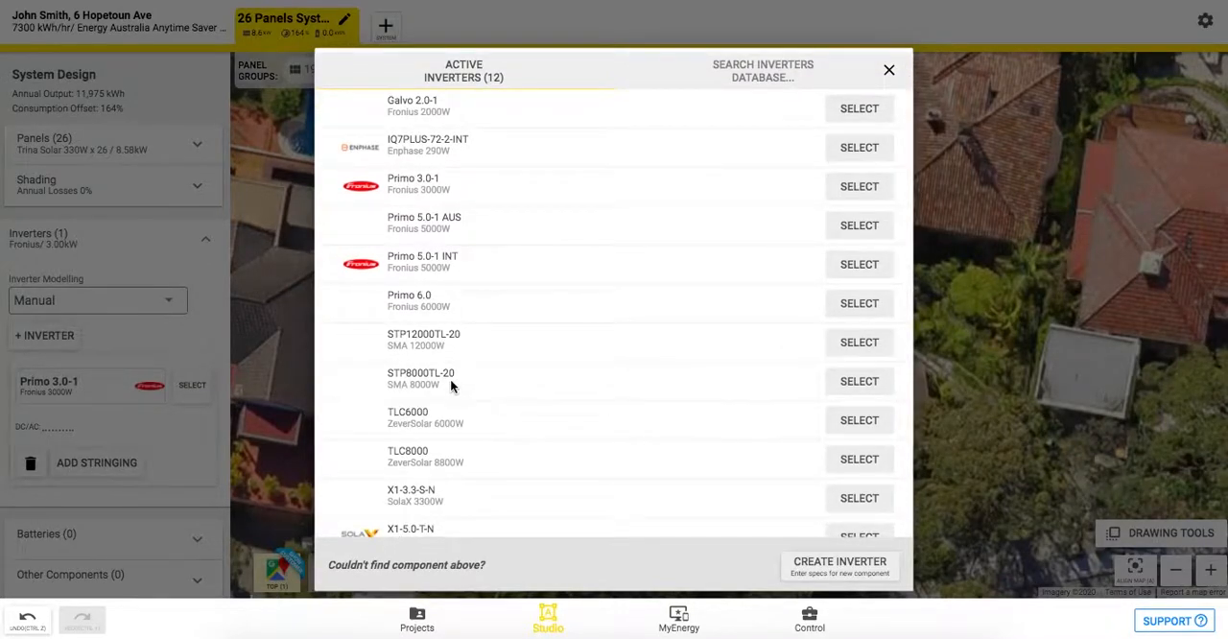
click(870, 383)
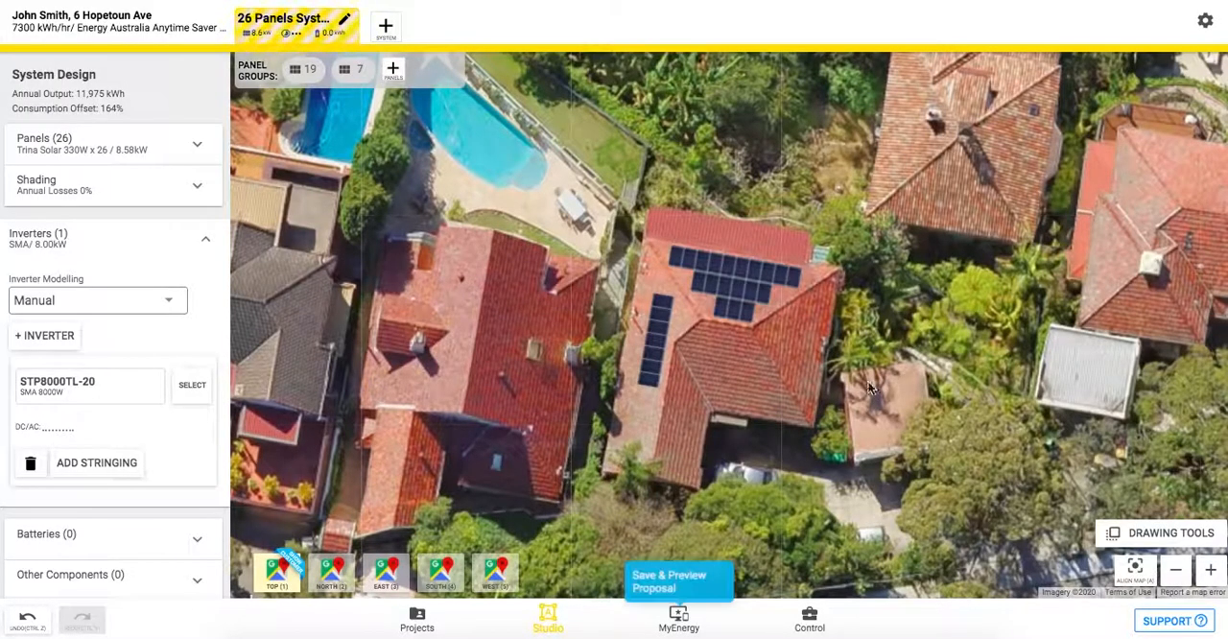
click(188, 236)
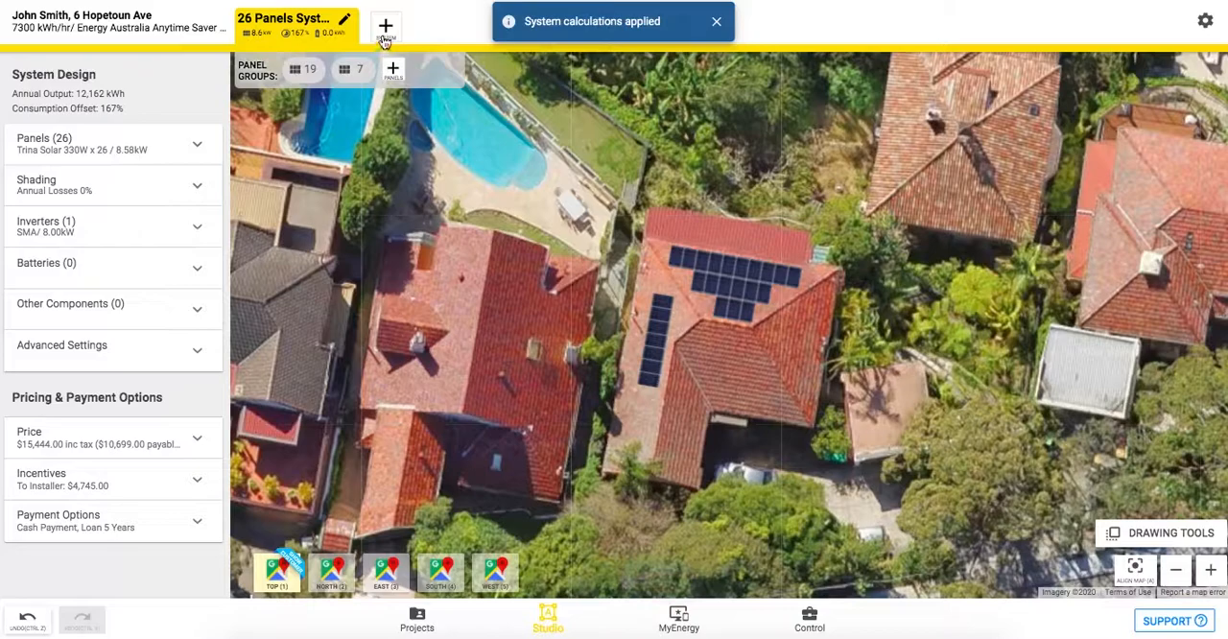
Duplicate the 26-panel system and add a Fronius 10.5 kWh battery to the copy.
click(382, 37)
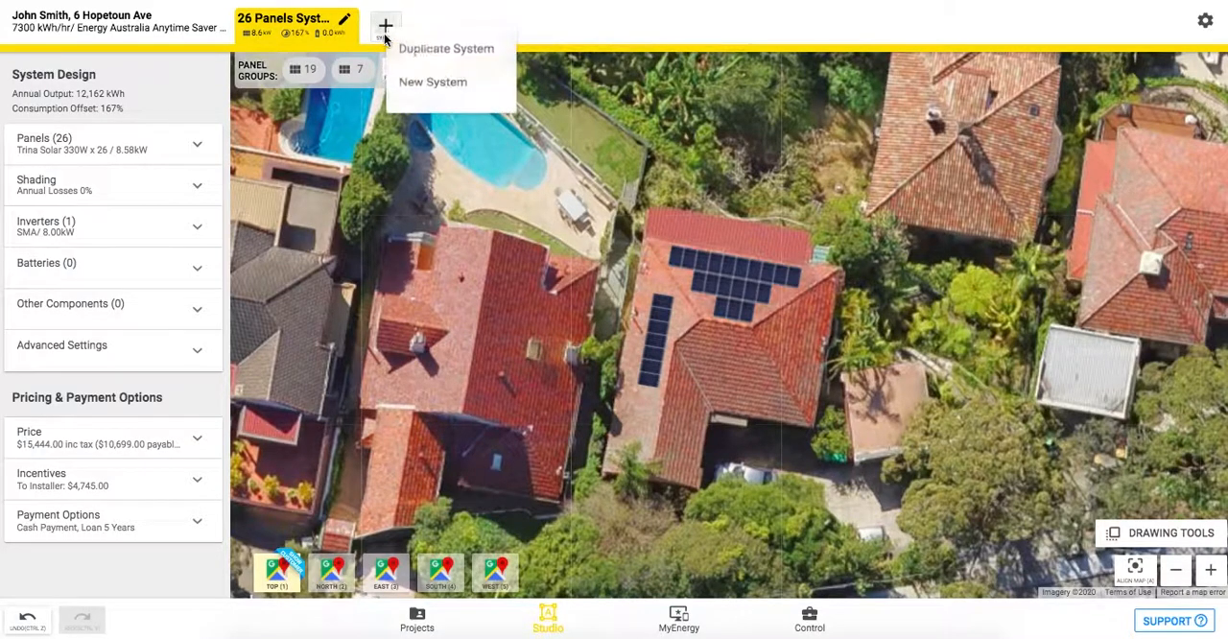
click(435, 56)
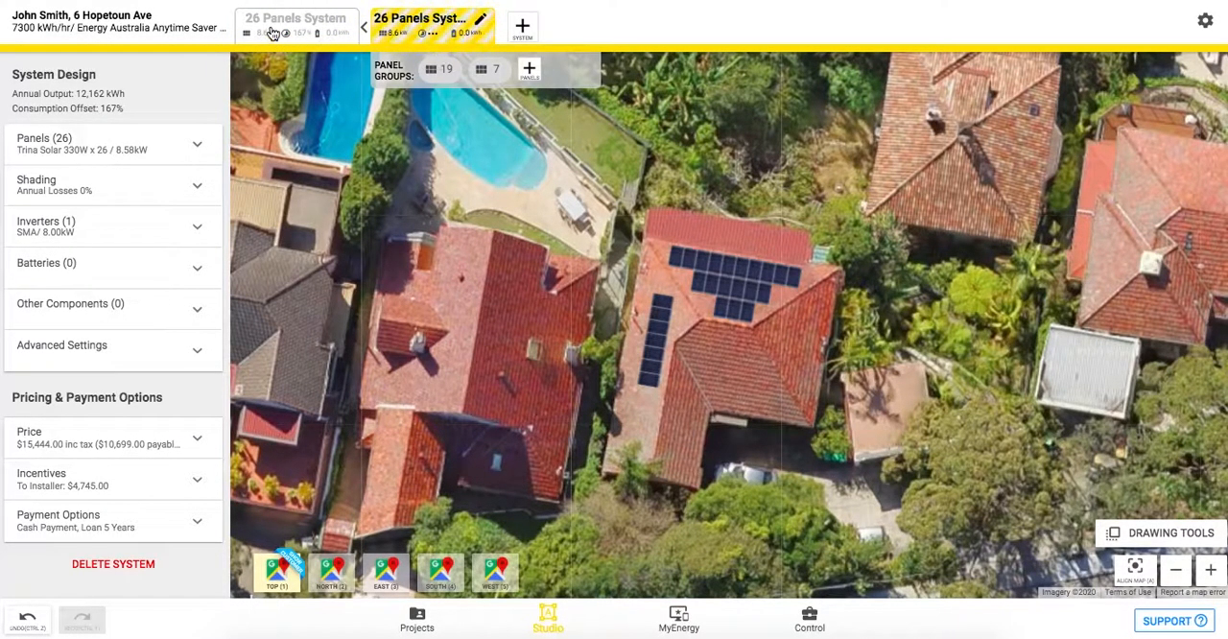
click(139, 276)
click(53, 320)
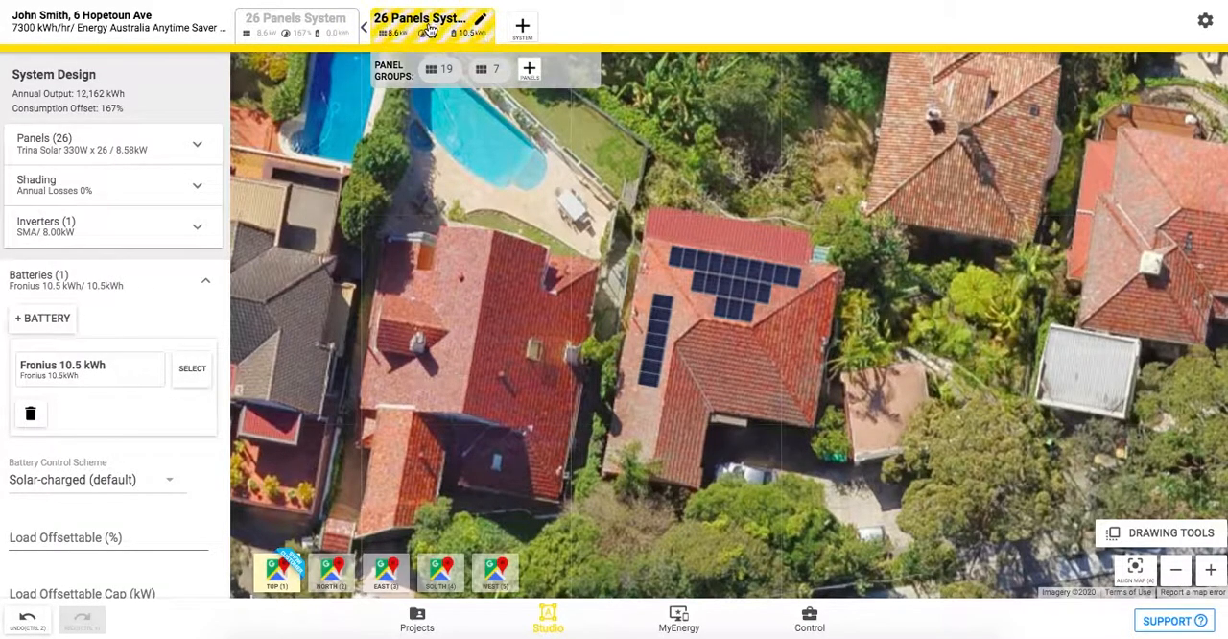
Rename the duplicated system with the battery as Solar + Battery and save the name.
click(420, 20)
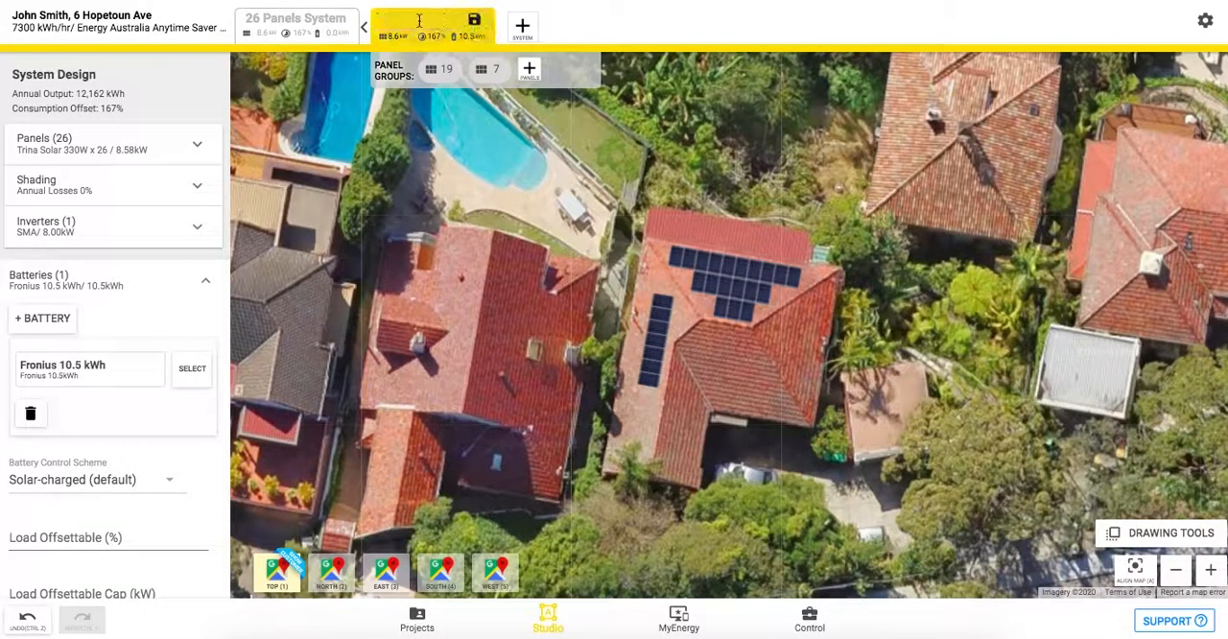
text(Solar + Battery)
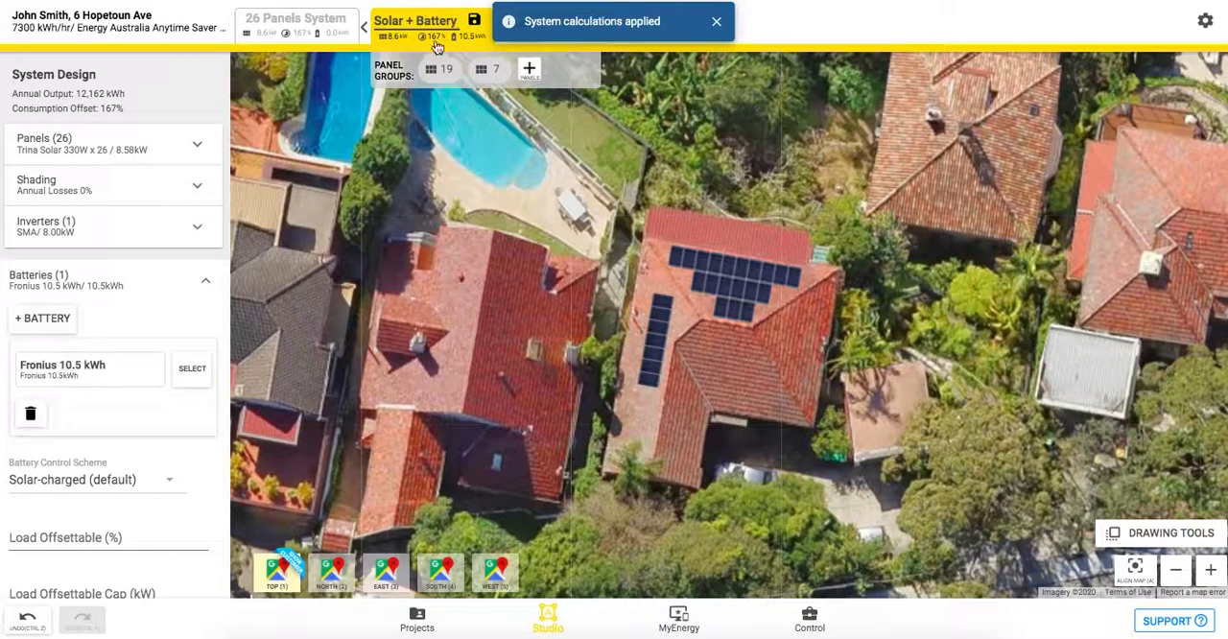
click(474, 20)
Rename the original system without a battery as Solar Only, collapse its battery settings and switch to the Solar + Battery system.
click(326, 23)
click(345, 21)
text(Solar Only)
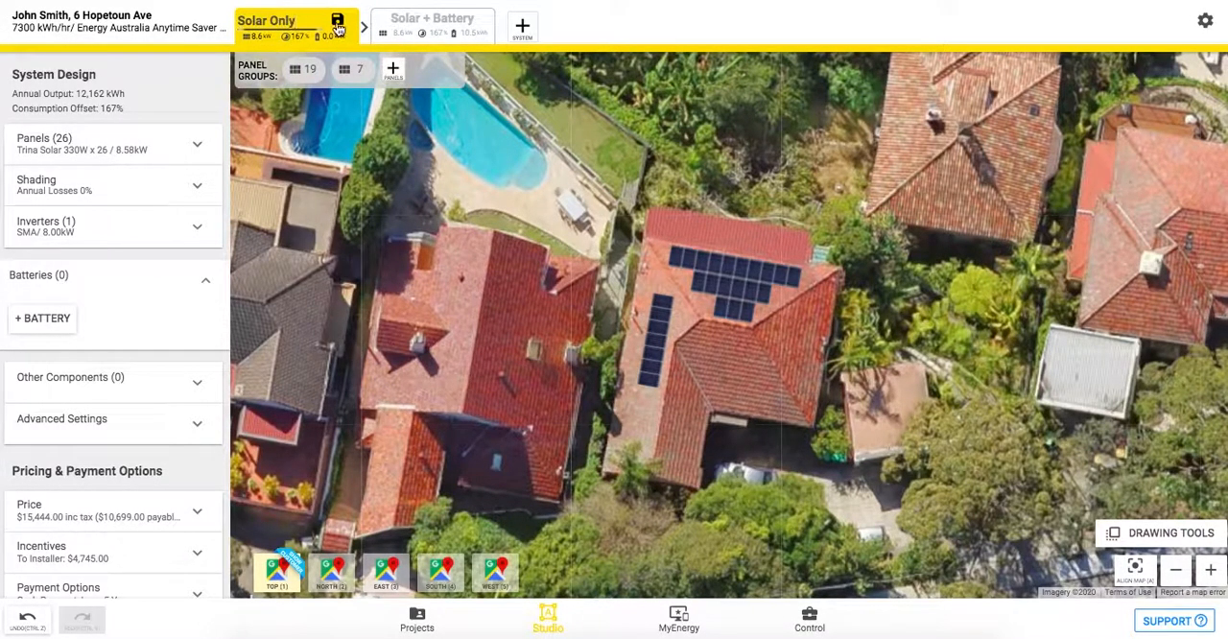
click(338, 25)
click(203, 280)
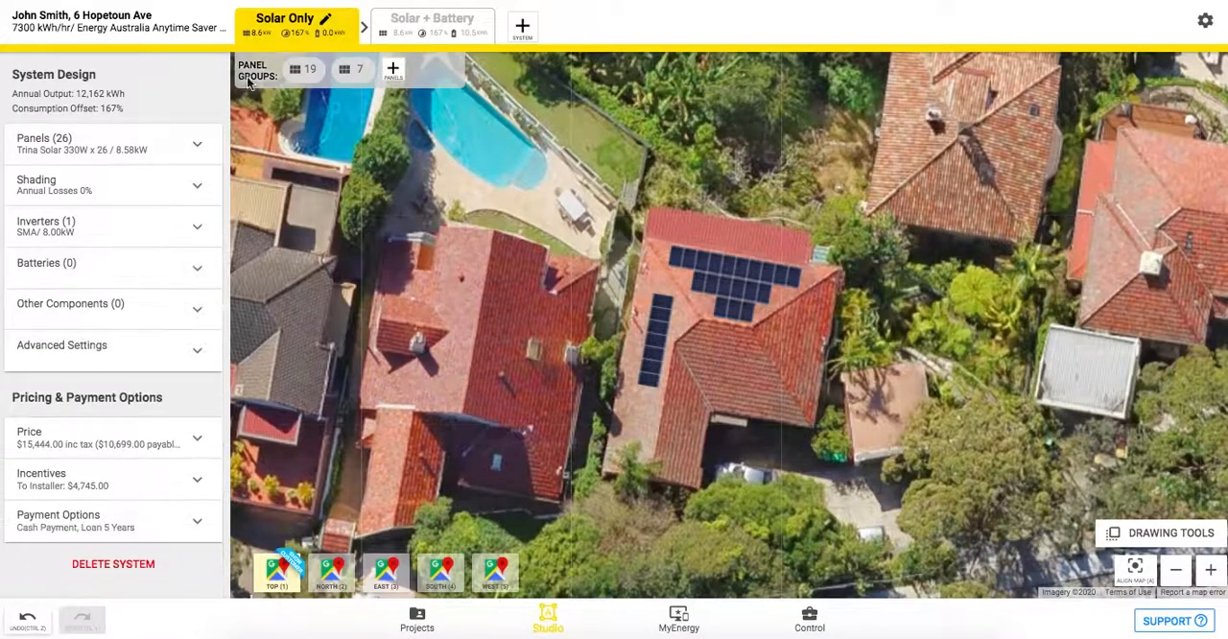
click(414, 23)
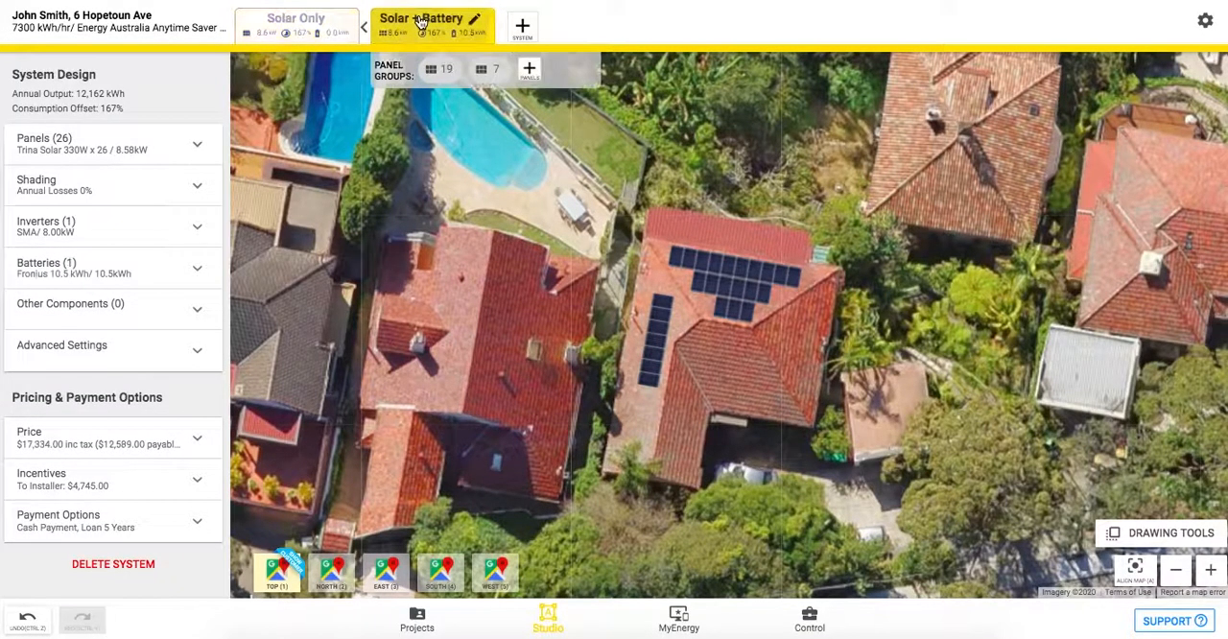
Switch to the Solar Only system and view the pricing schemes available in its price settings.
click(310, 21)
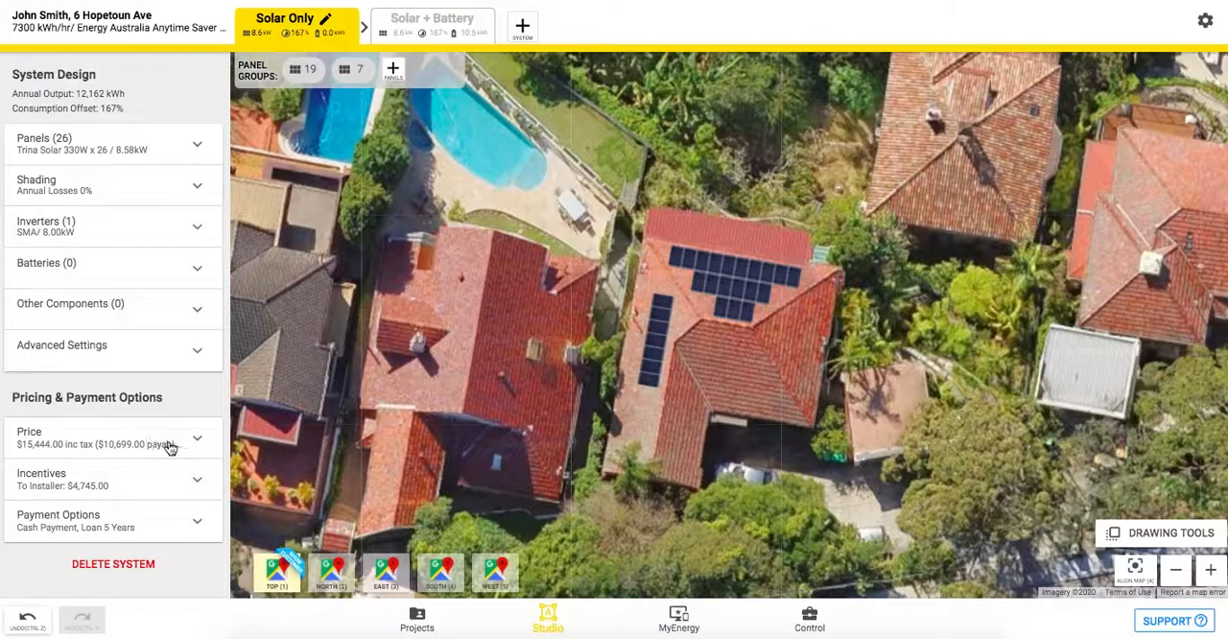
click(102, 444)
scroll(104, 446, down, 3)
scroll(106, 446, down, 1)
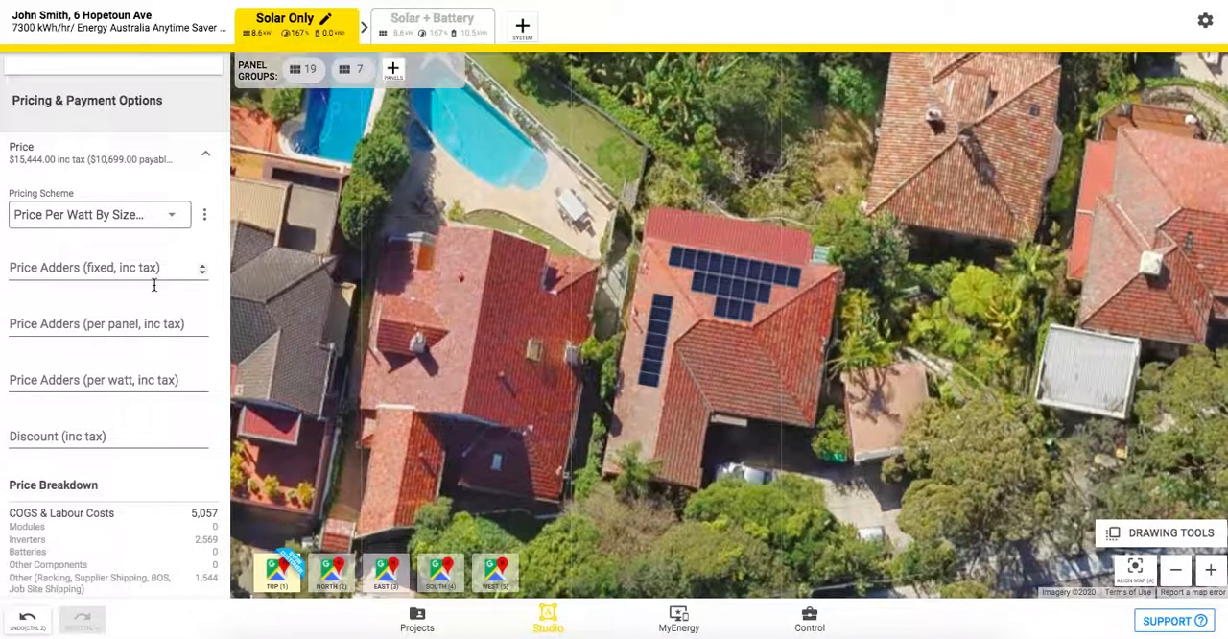
click(122, 214)
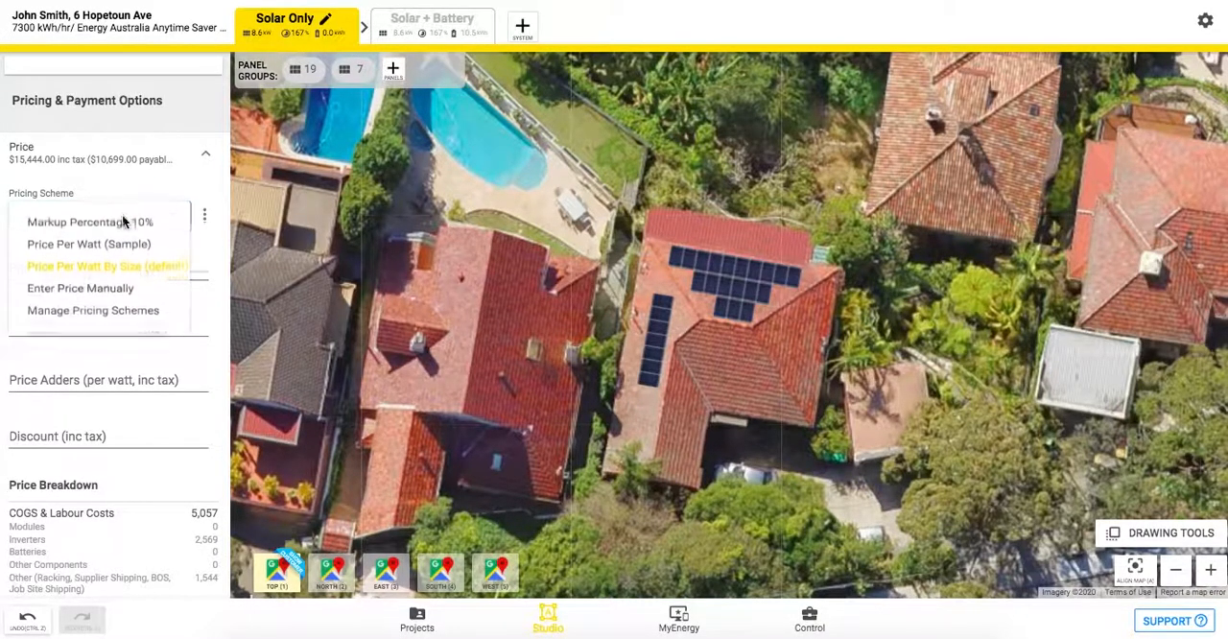
click(221, 259)
Review the price adders, discount and price breakdown of the Solar Only system, and collapse its price settings.
scroll(191, 414, down, 2)
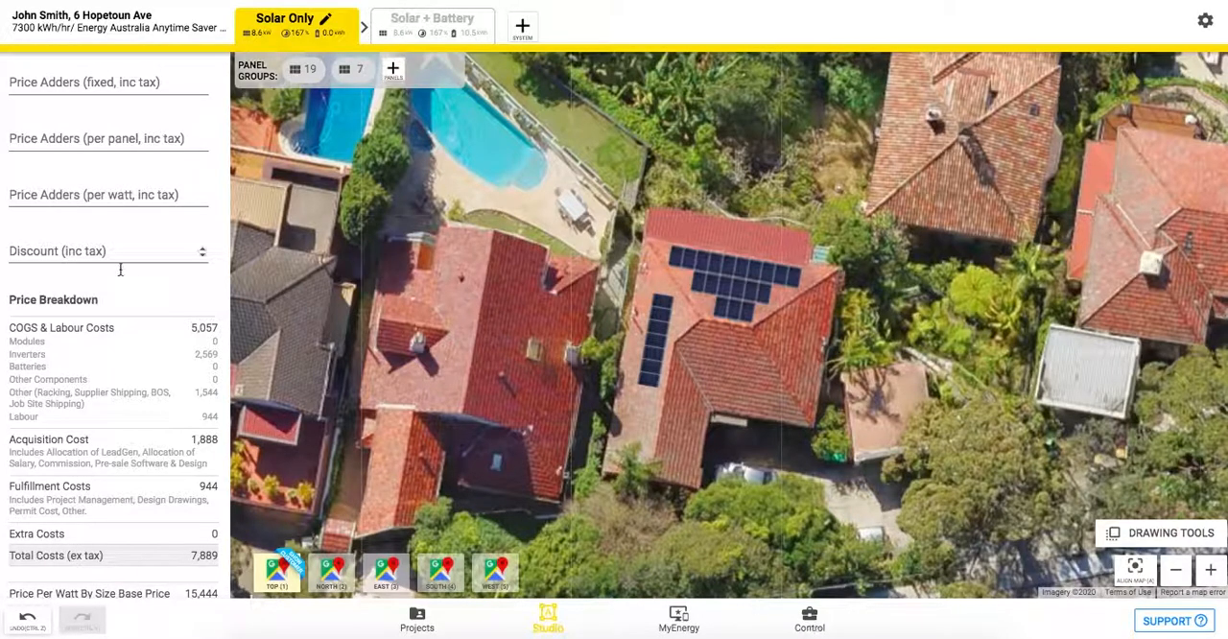
scroll(119, 268, up, 1)
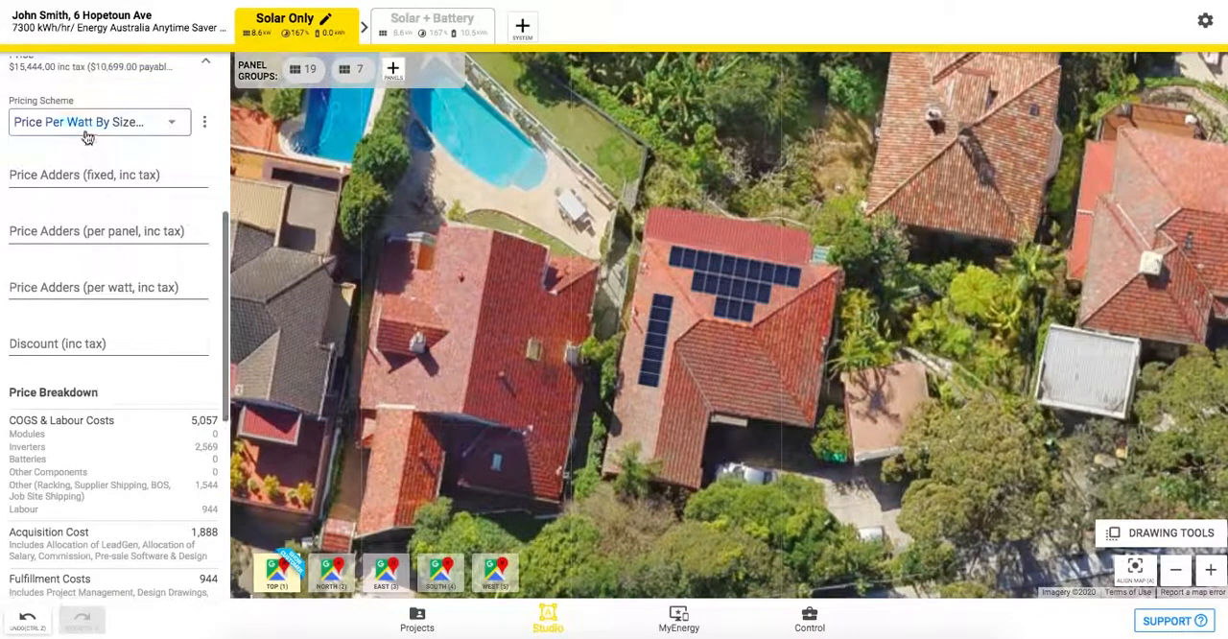
click(87, 138)
click(198, 268)
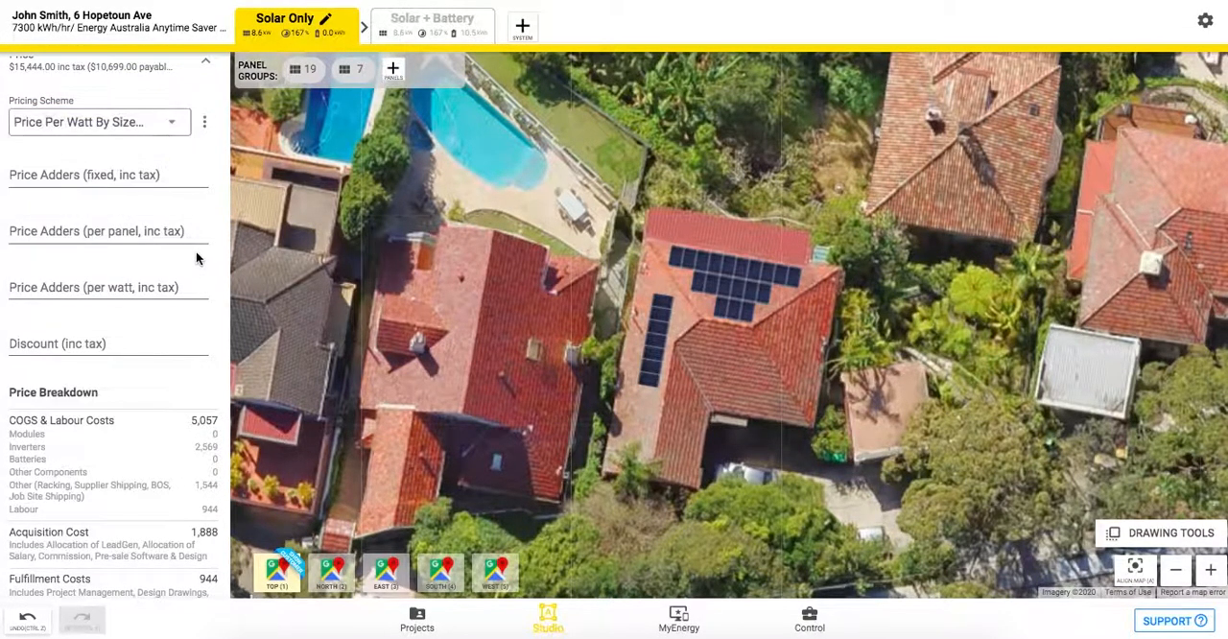
scroll(197, 254, down, 3)
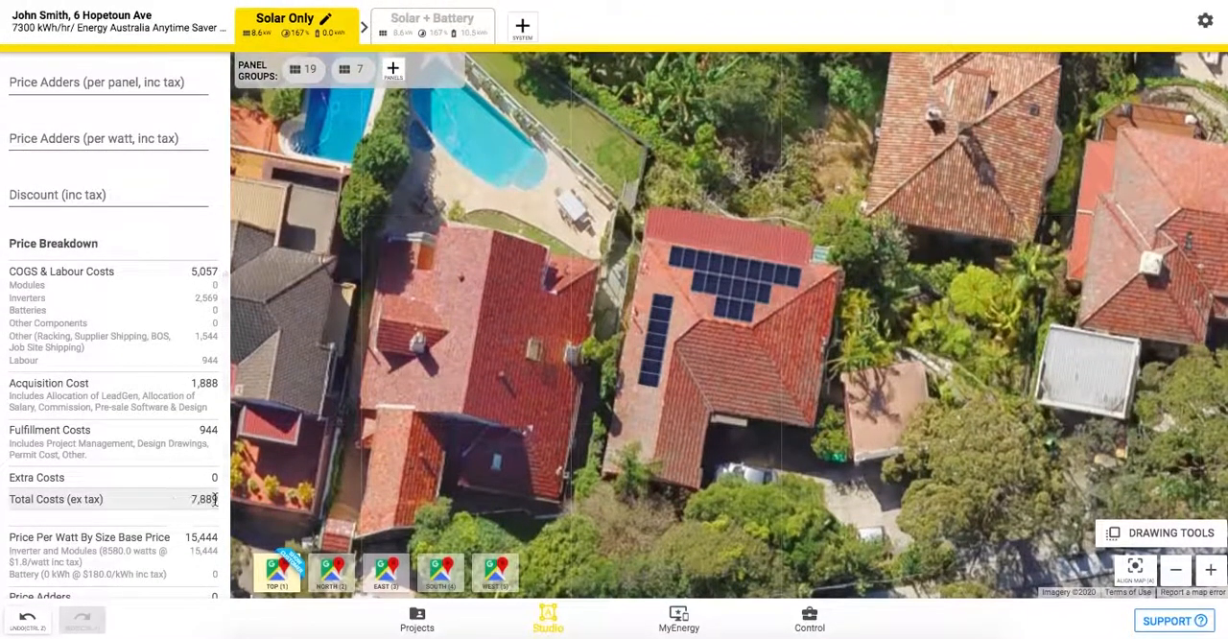
scroll(154, 426, up, 2)
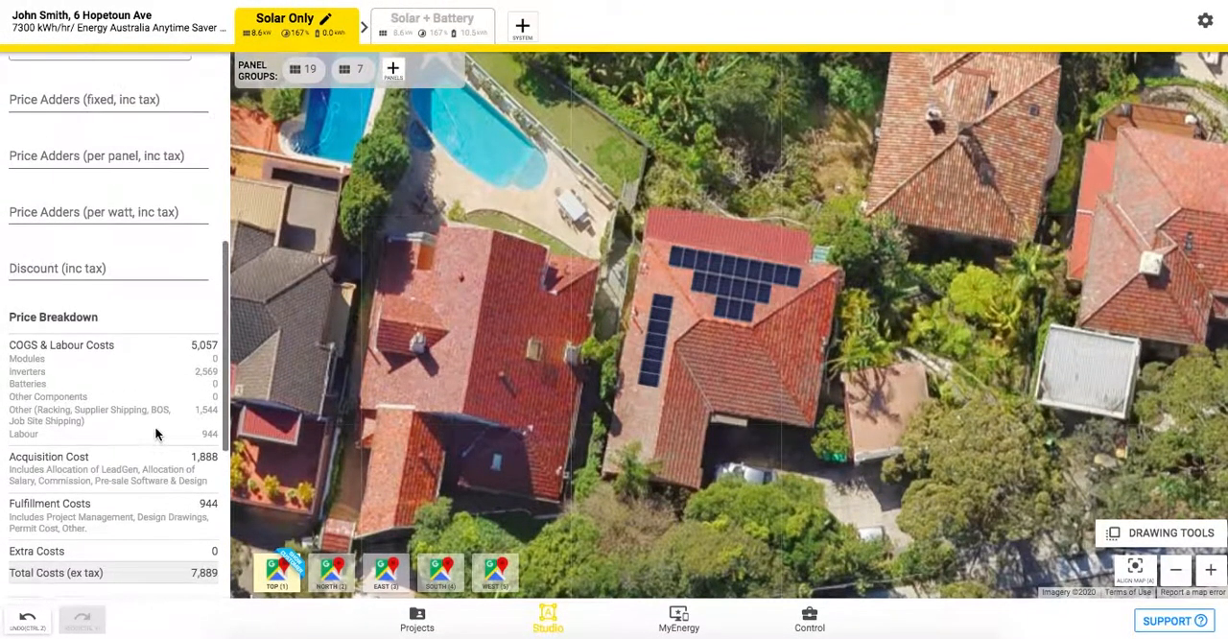
scroll(154, 435, up, 1)
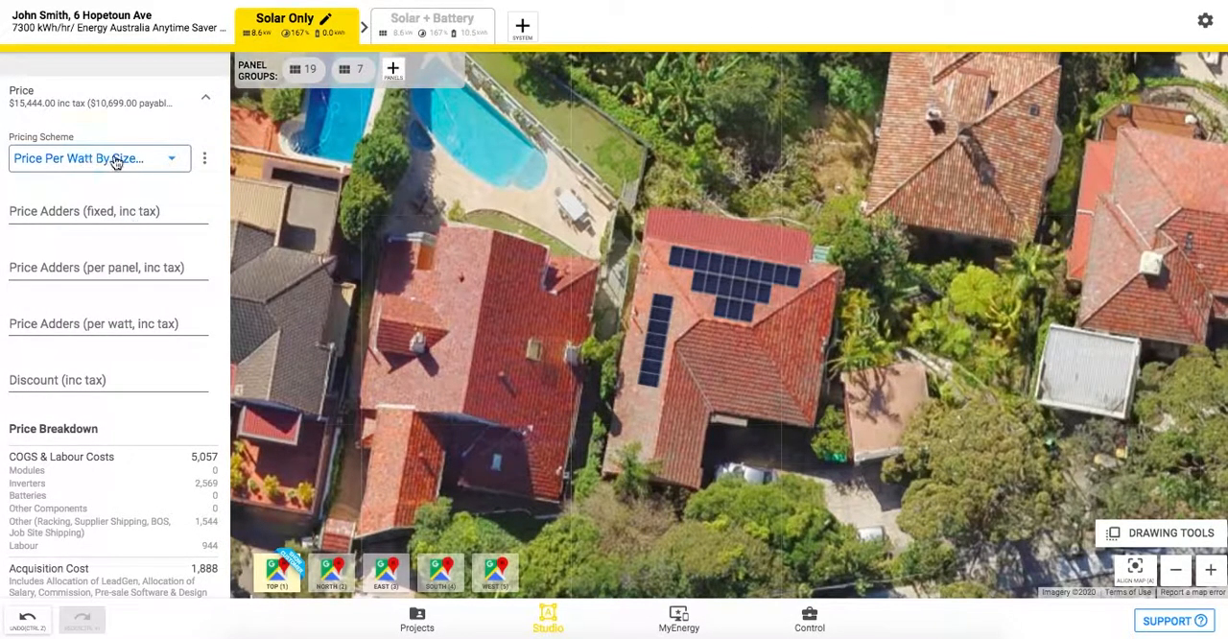
click(199, 99)
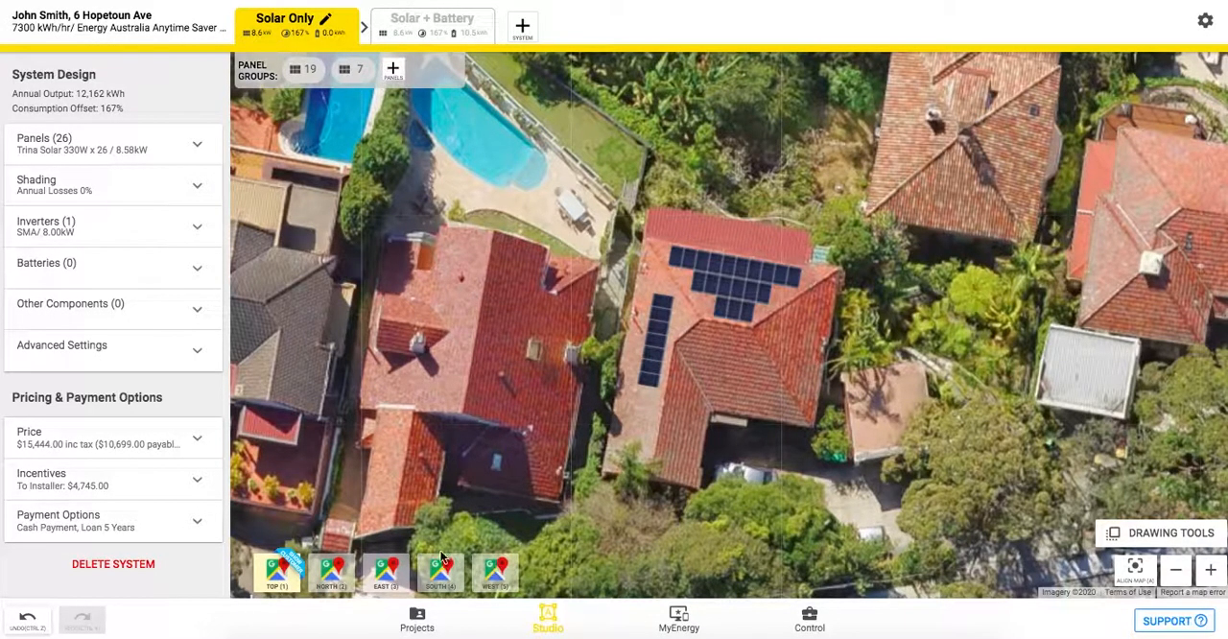
Check the map types available for the first, top-down view and leave its settings with Google Vertical selected.
click(276, 576)
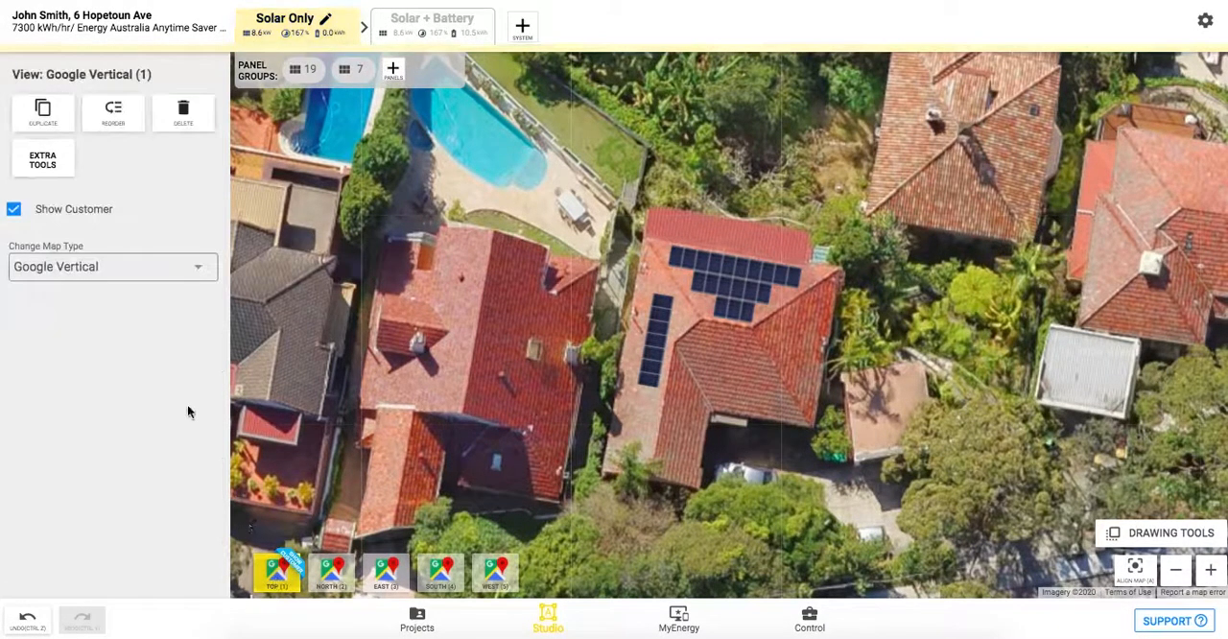
click(146, 278)
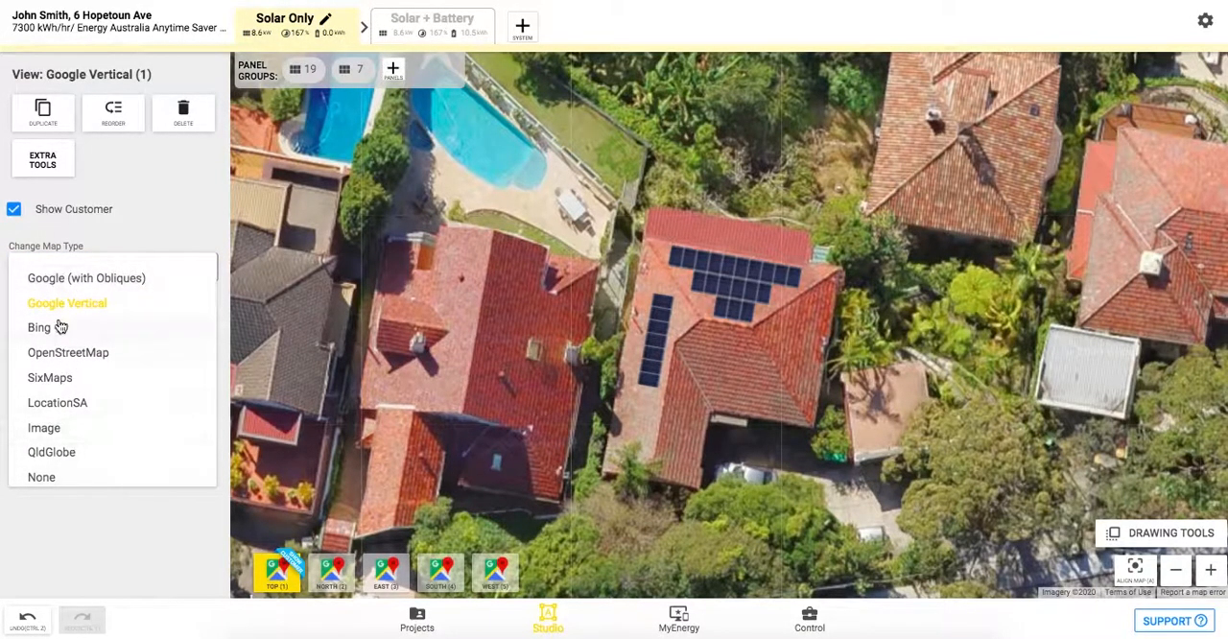
click(143, 227)
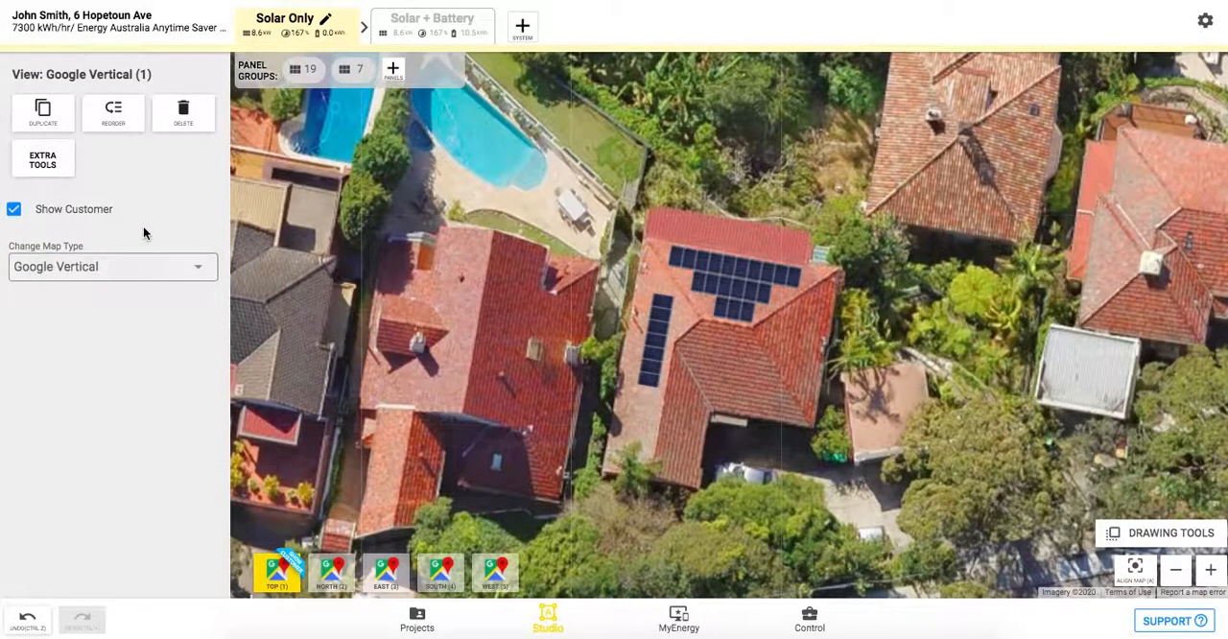
click(354, 291)
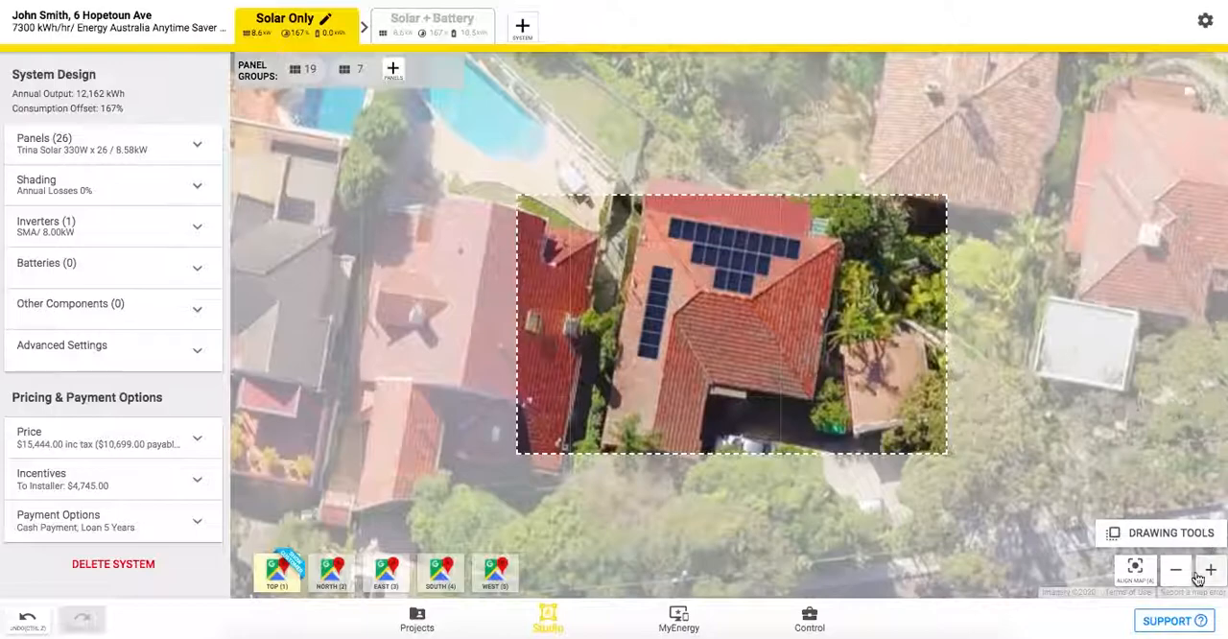
Zoom the top-down map out so the customer proposal frame takes in more of the property's surroundings.
click(1202, 578)
click(1176, 573)
click(1176, 574)
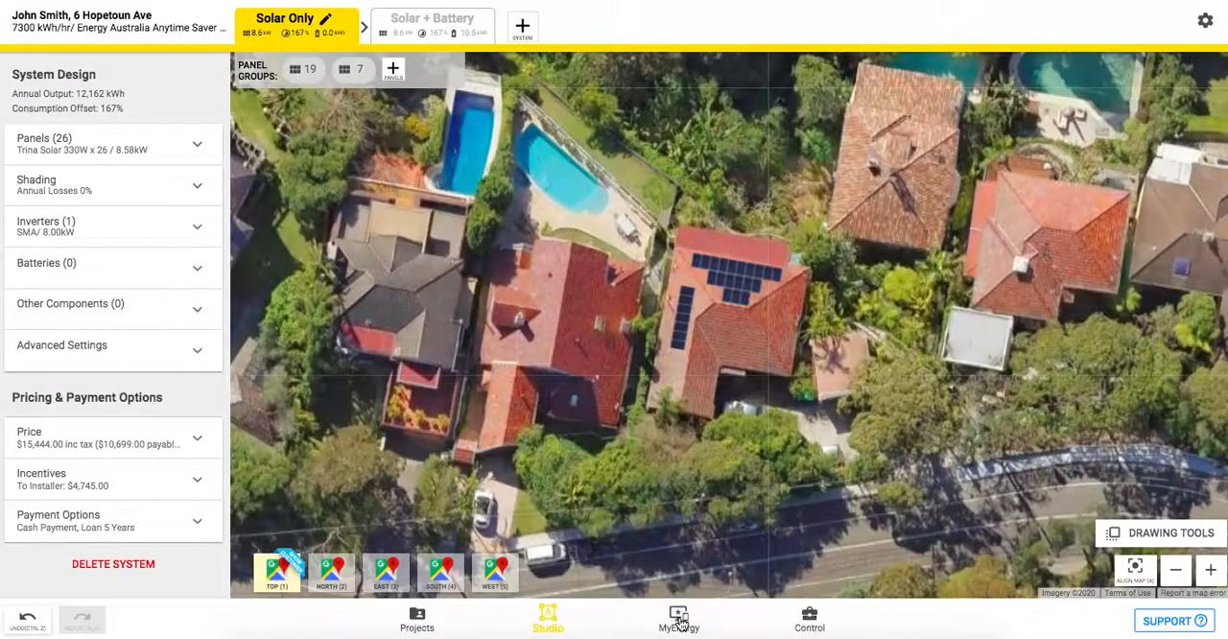
Save the design while leaving Studio for MyEnergy and continue past the greeting to the customer proposal.
click(679, 619)
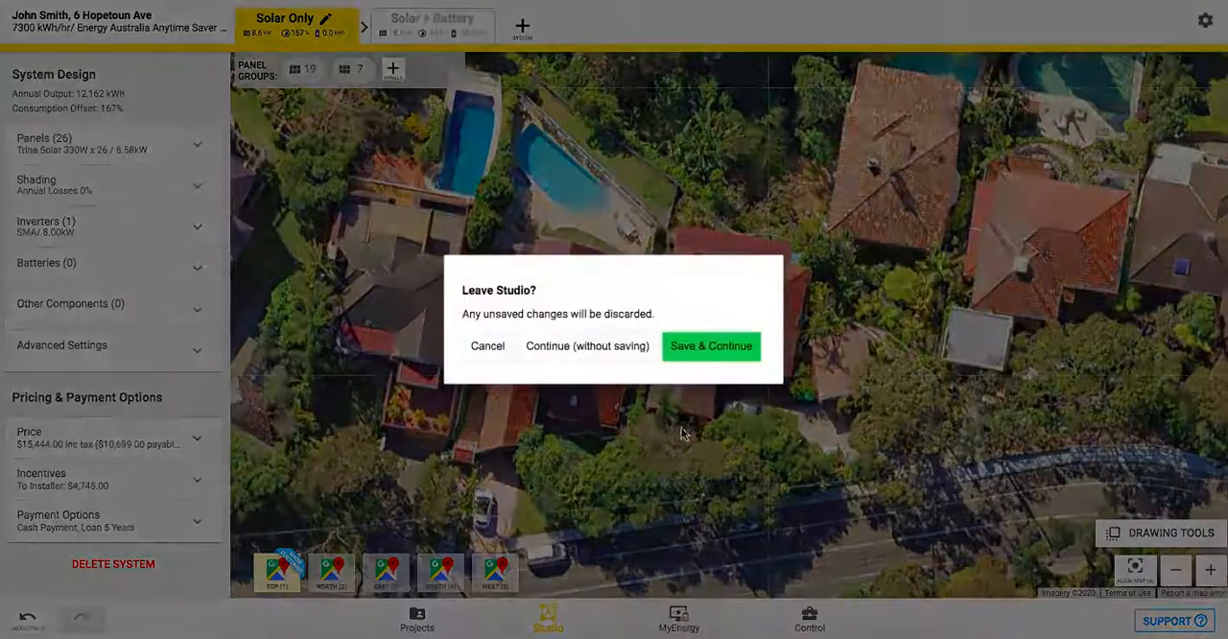
click(710, 346)
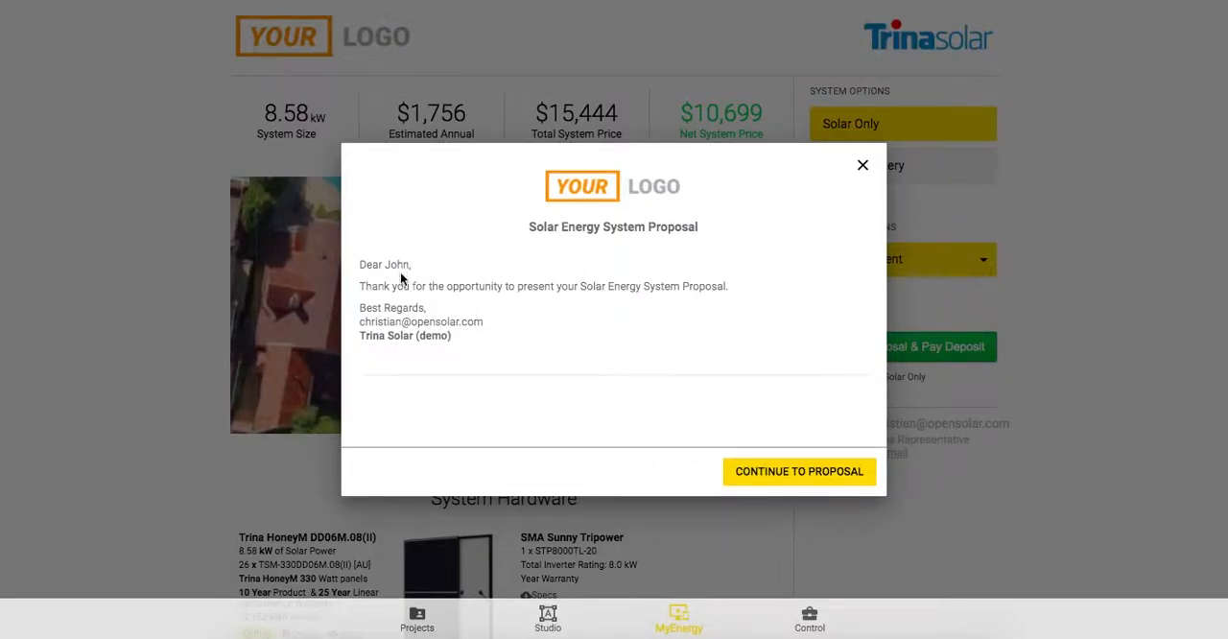
click(773, 471)
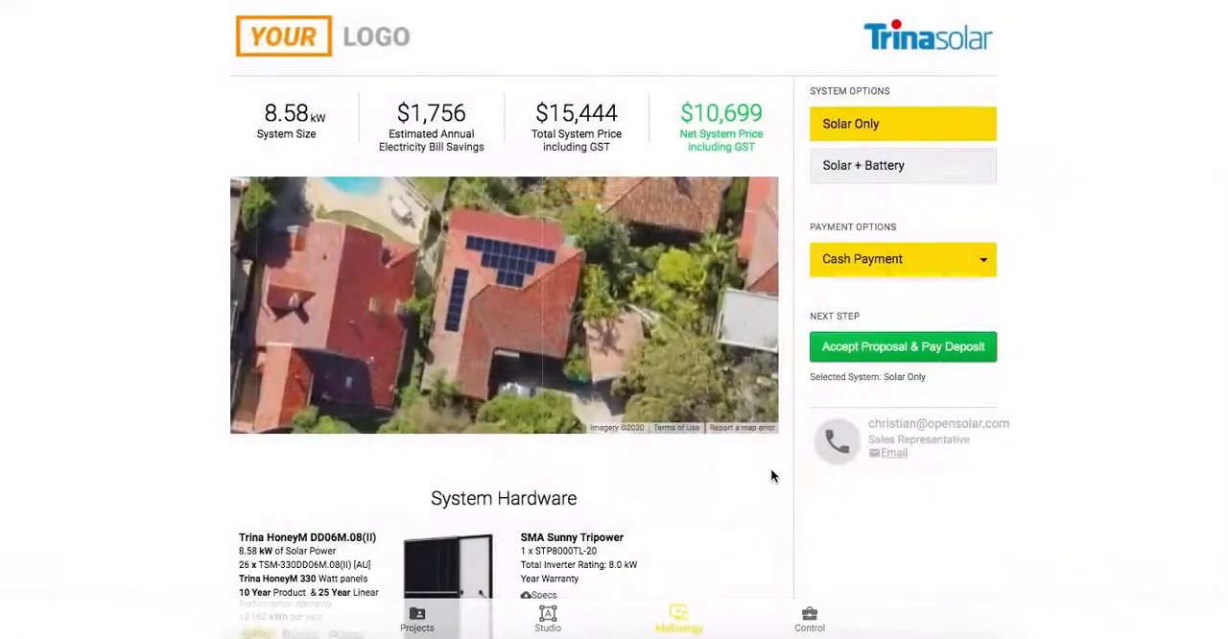
Compare the proposal's headline savings and prices for the Solar + Battery and Solar Only options.
scroll(769, 477, down, 1)
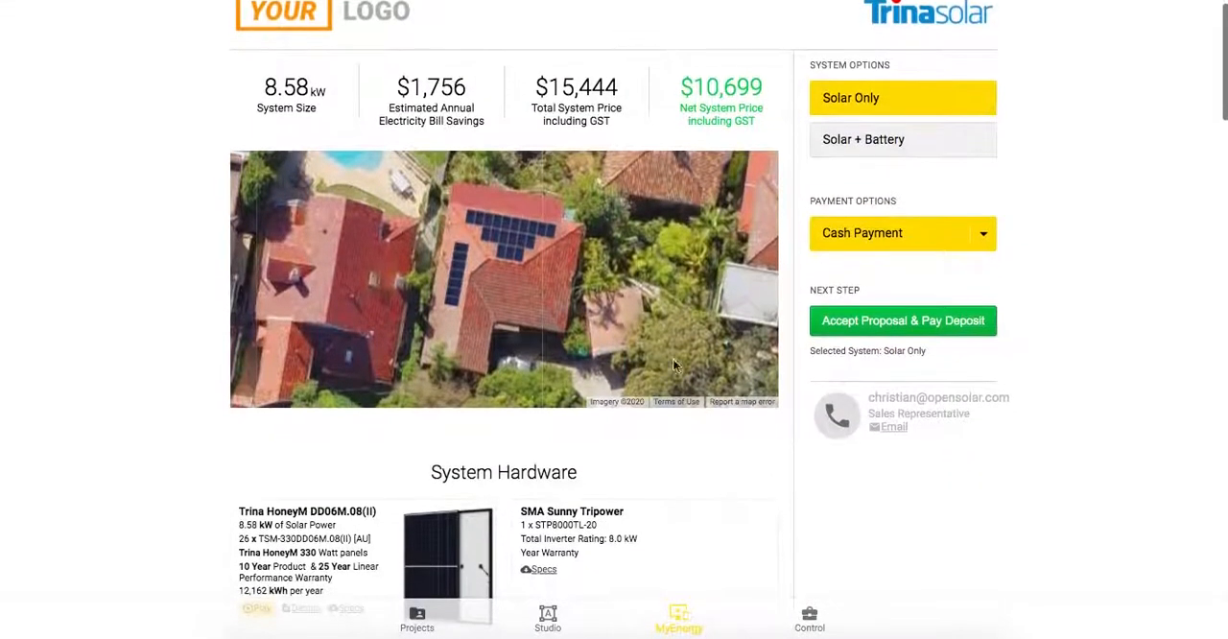
scroll(525, 251, up, 2)
scroll(513, 261, down, 3)
scroll(528, 267, up, 2)
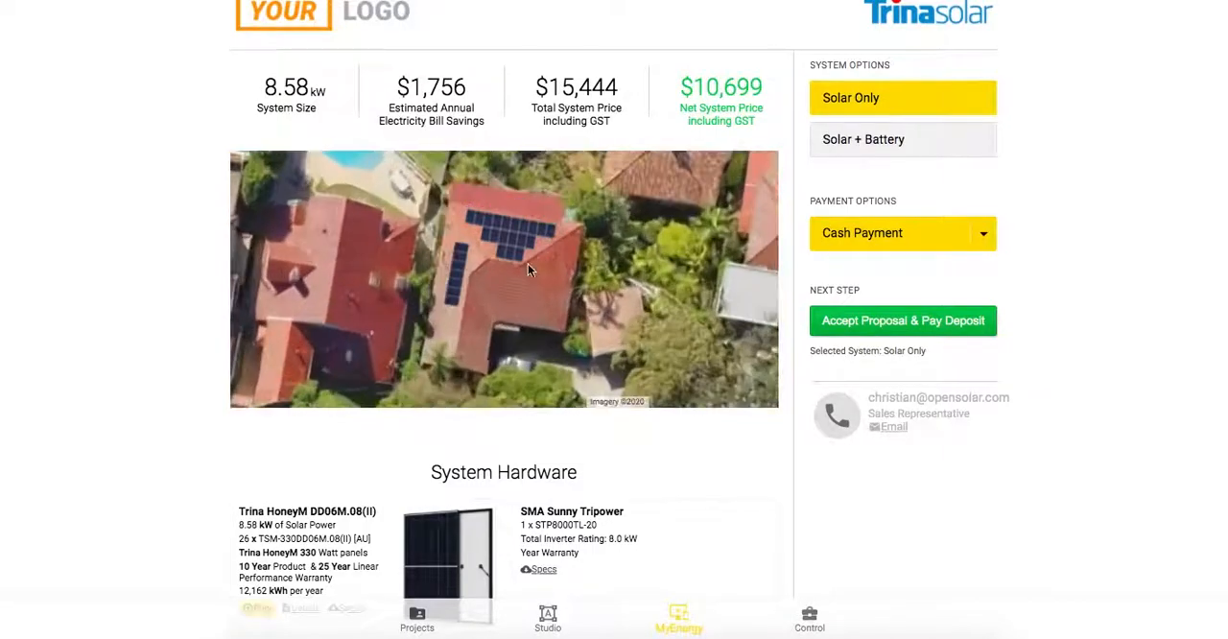
click(890, 140)
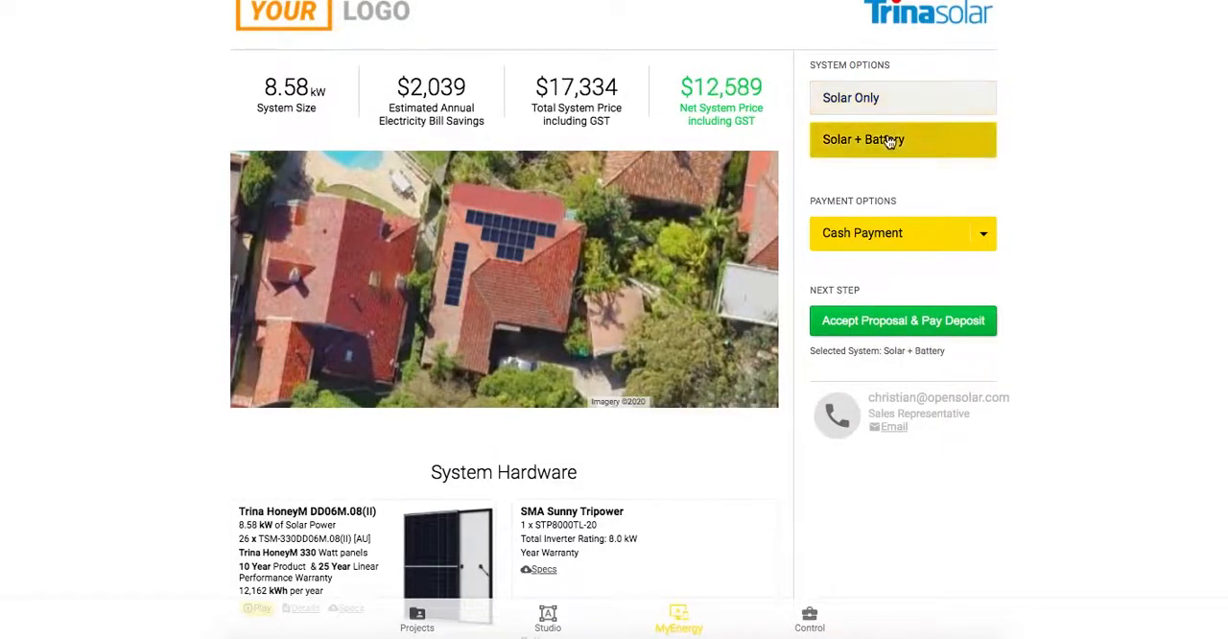
click(863, 100)
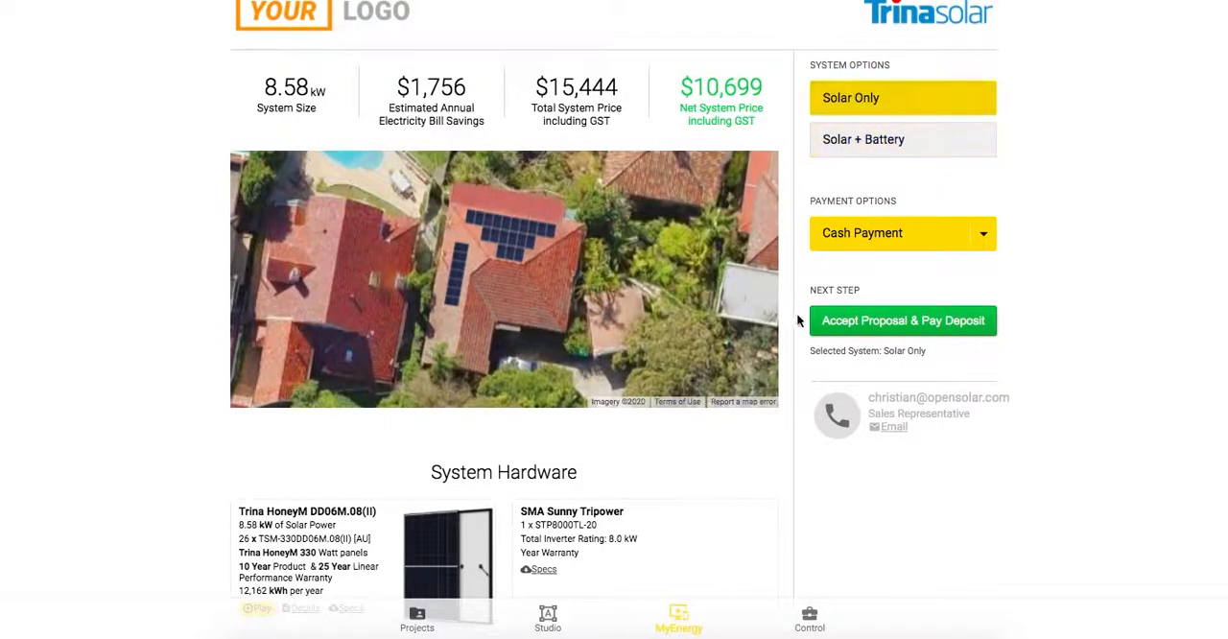
Examine the proposal's hardware and performance sections, switching to Solar + Battery, and read on to the environmental benefits.
scroll(804, 353, down, 2)
scroll(805, 354, down, 5)
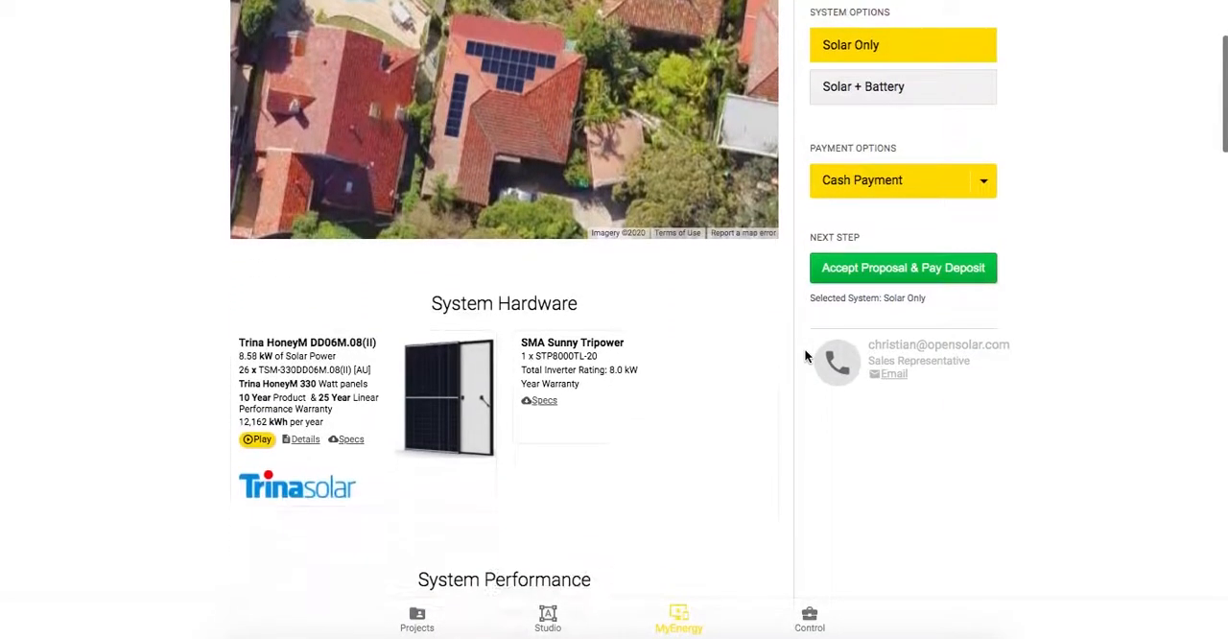
scroll(804, 348, down, 1)
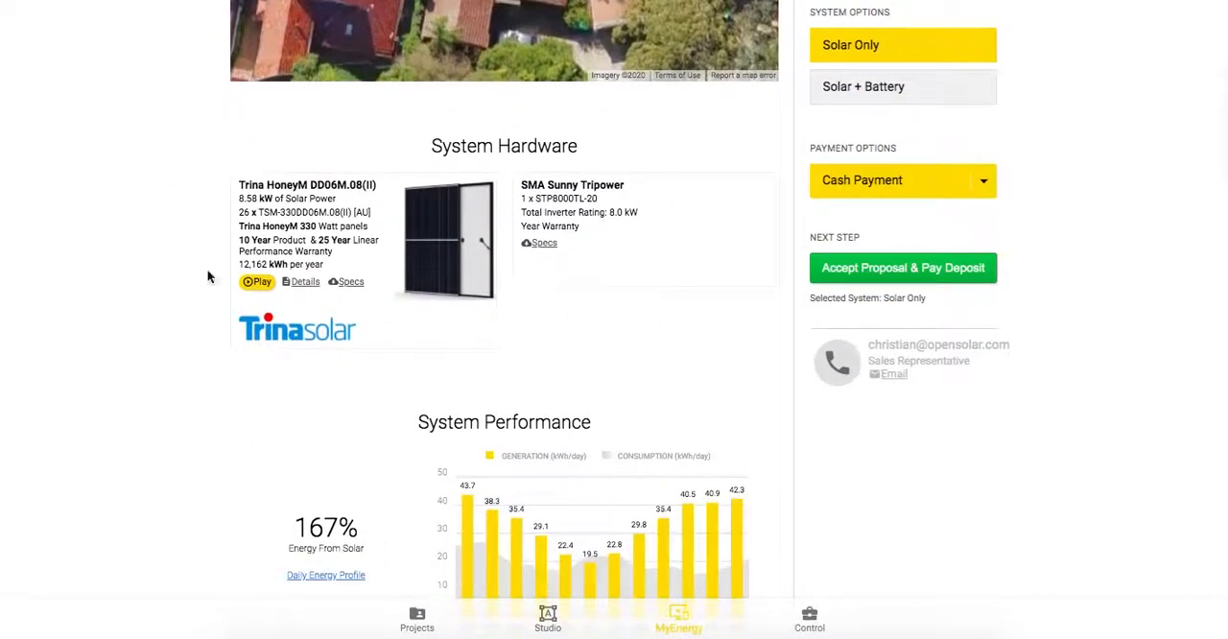
click(860, 87)
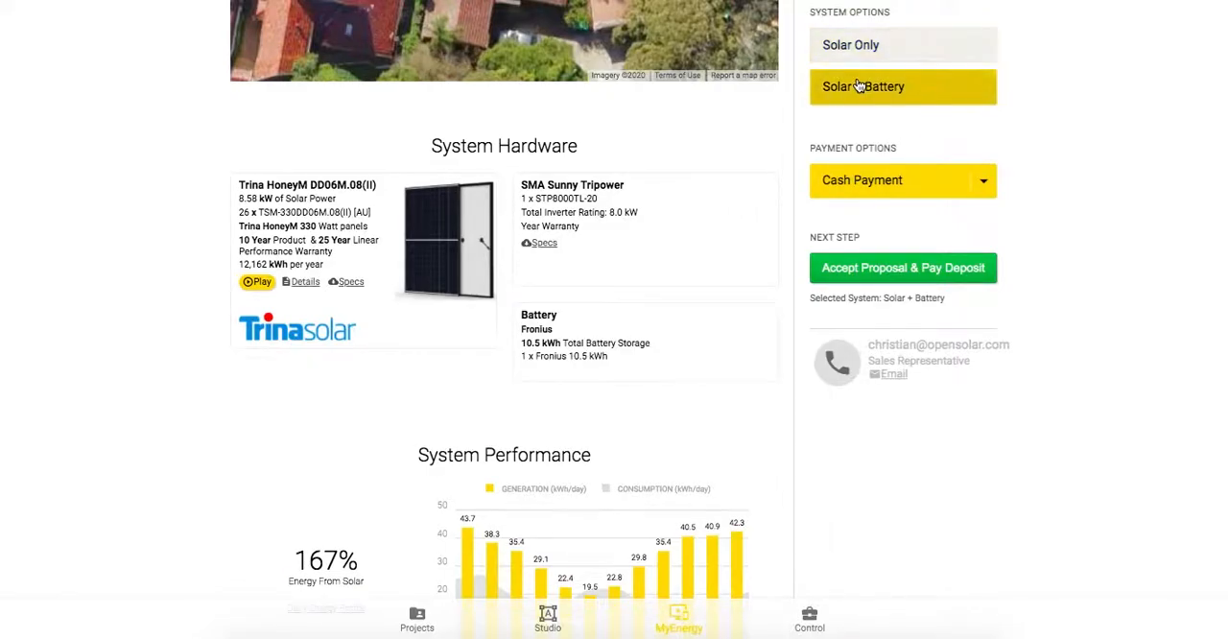
scroll(814, 325, down, 10)
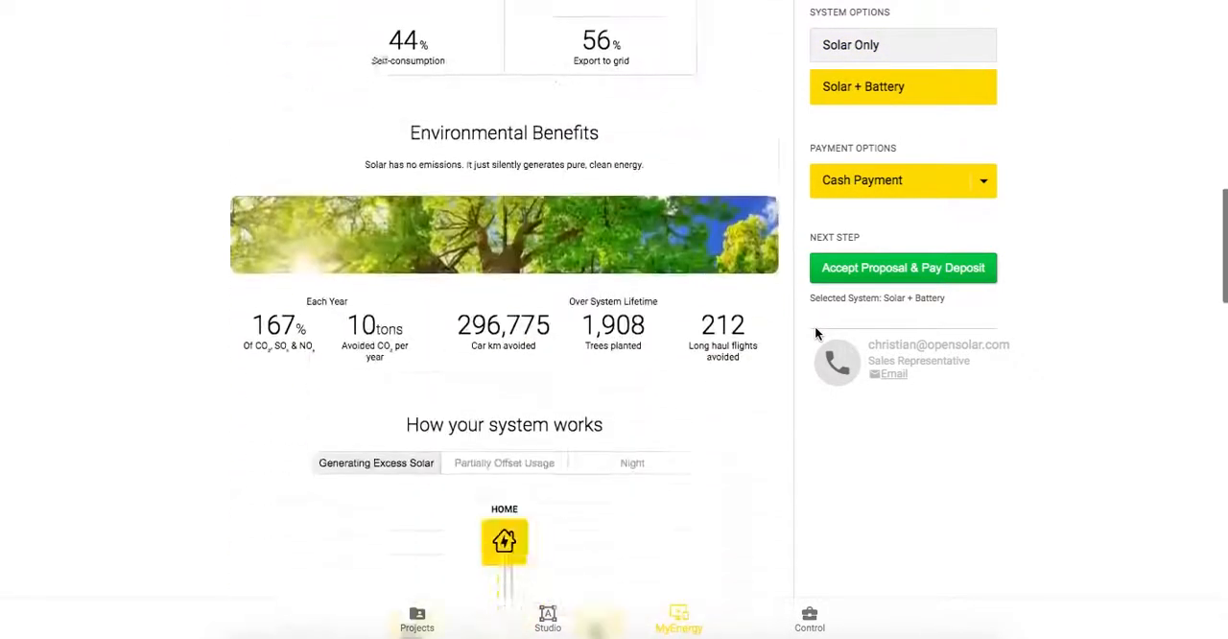
Go to the Control area and view the company's Business Info settings.
click(809, 616)
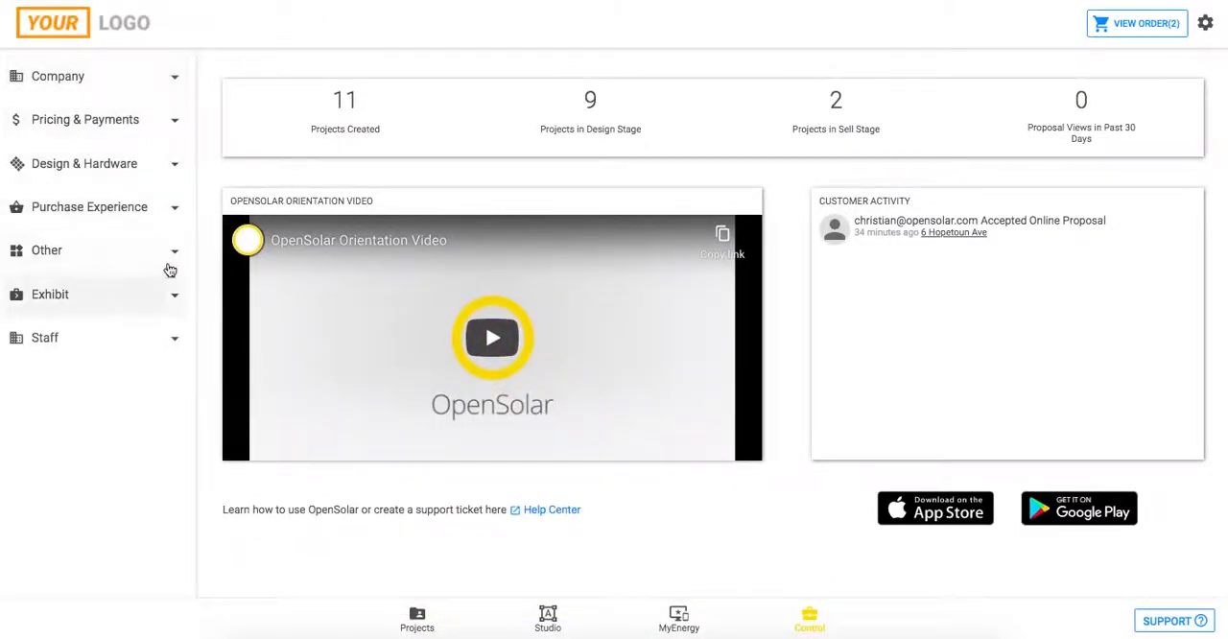
click(131, 96)
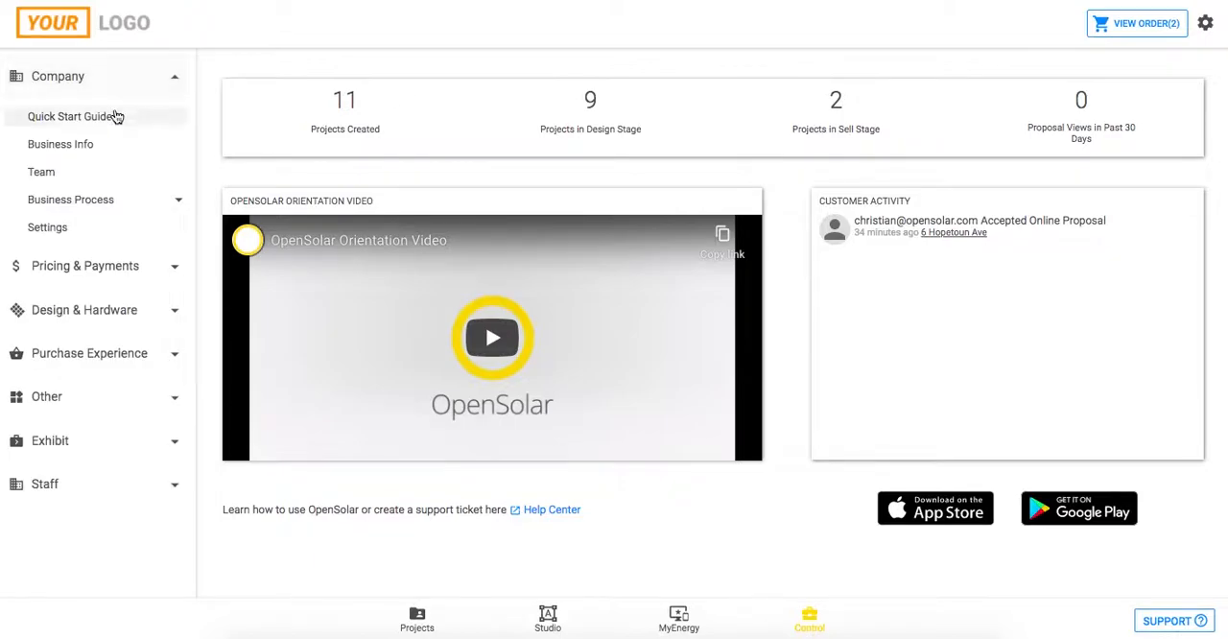
click(31, 150)
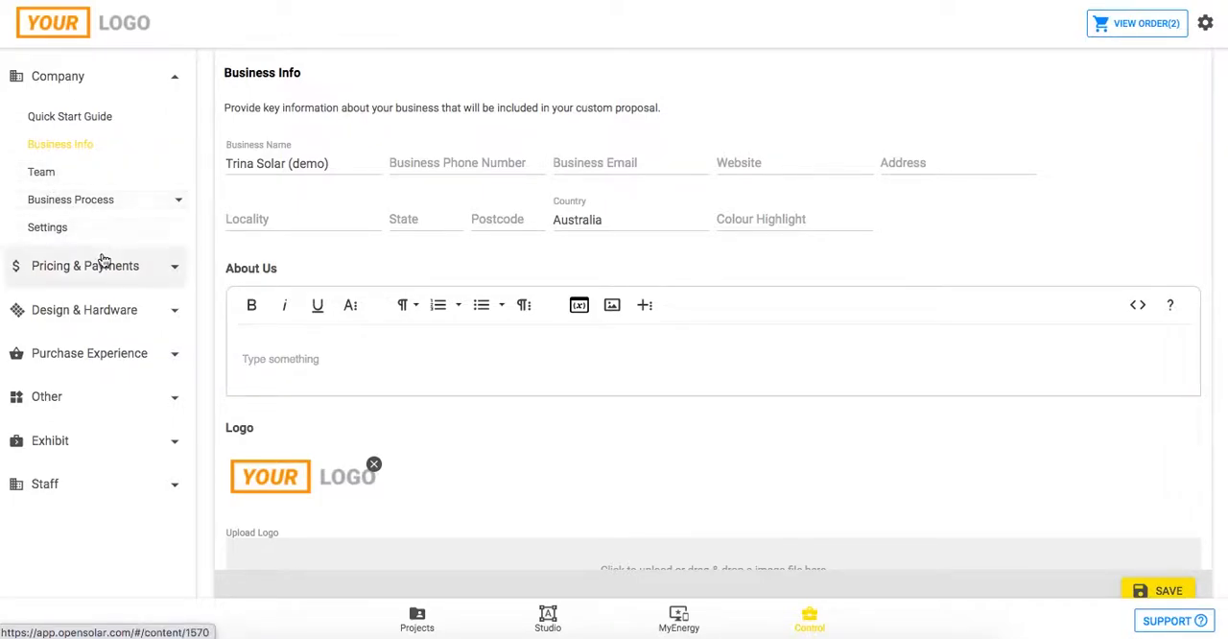
Review the System Pricing, Payment Options and Cost Information pages of the pricing and payment settings.
click(146, 77)
click(108, 122)
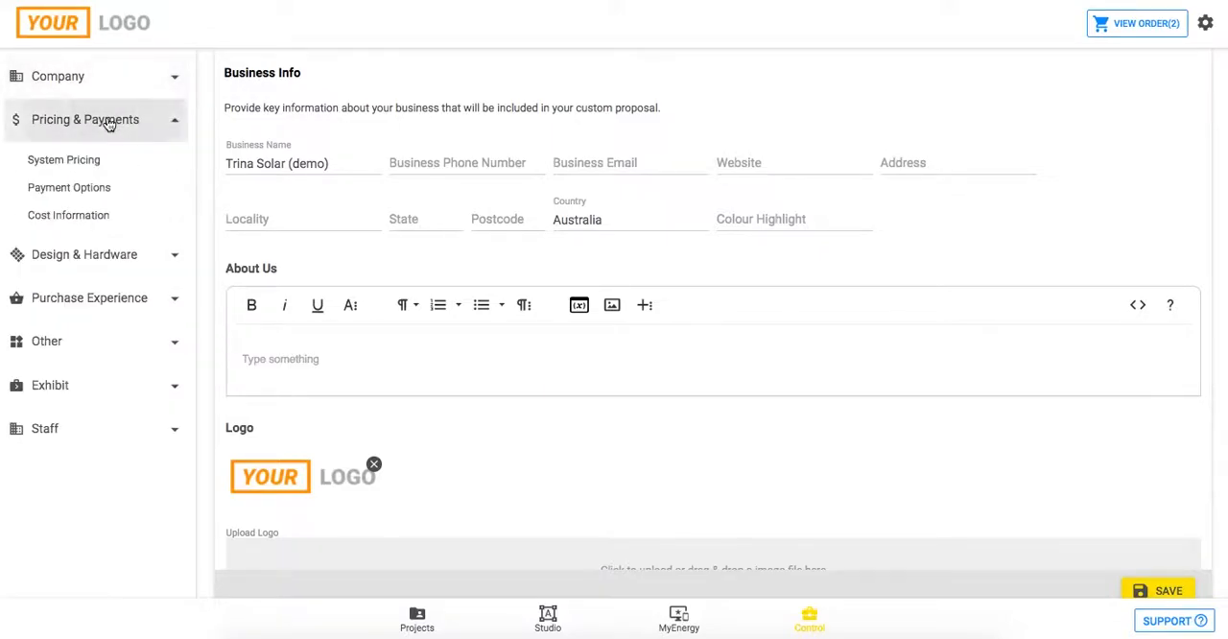
click(69, 160)
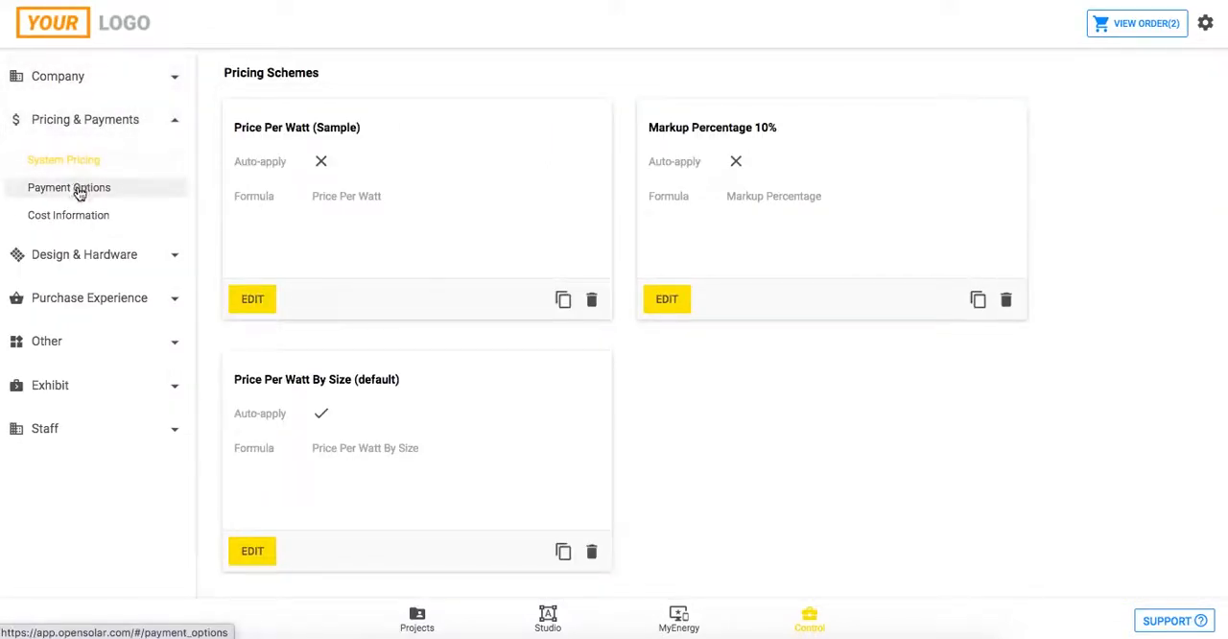
click(80, 192)
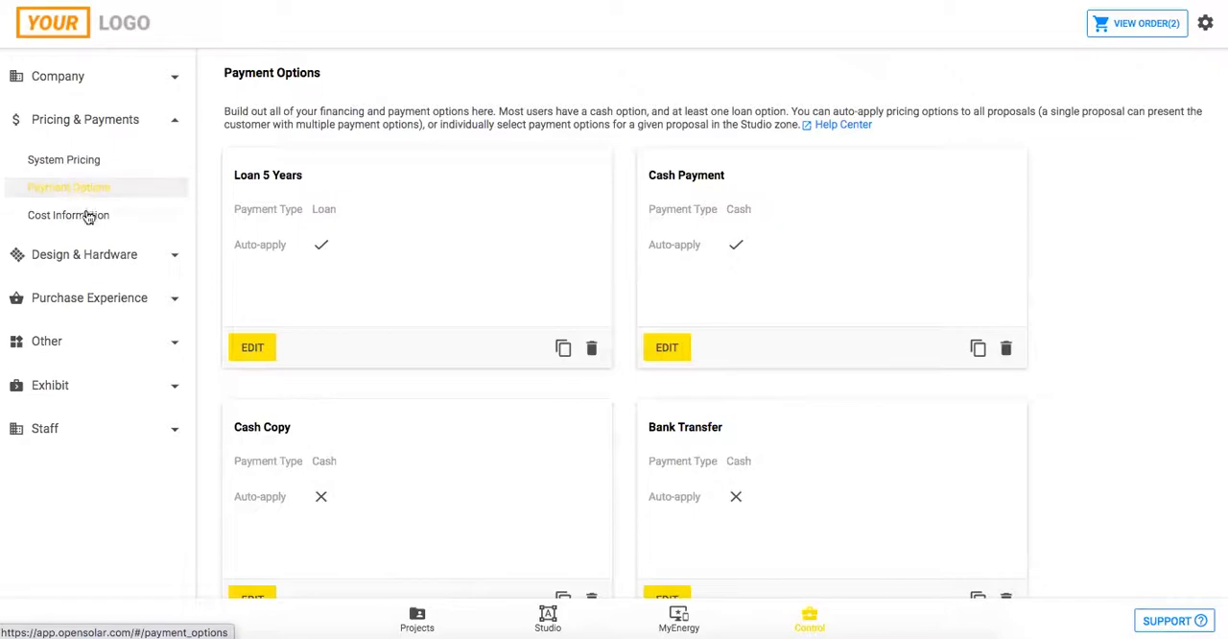
click(70, 216)
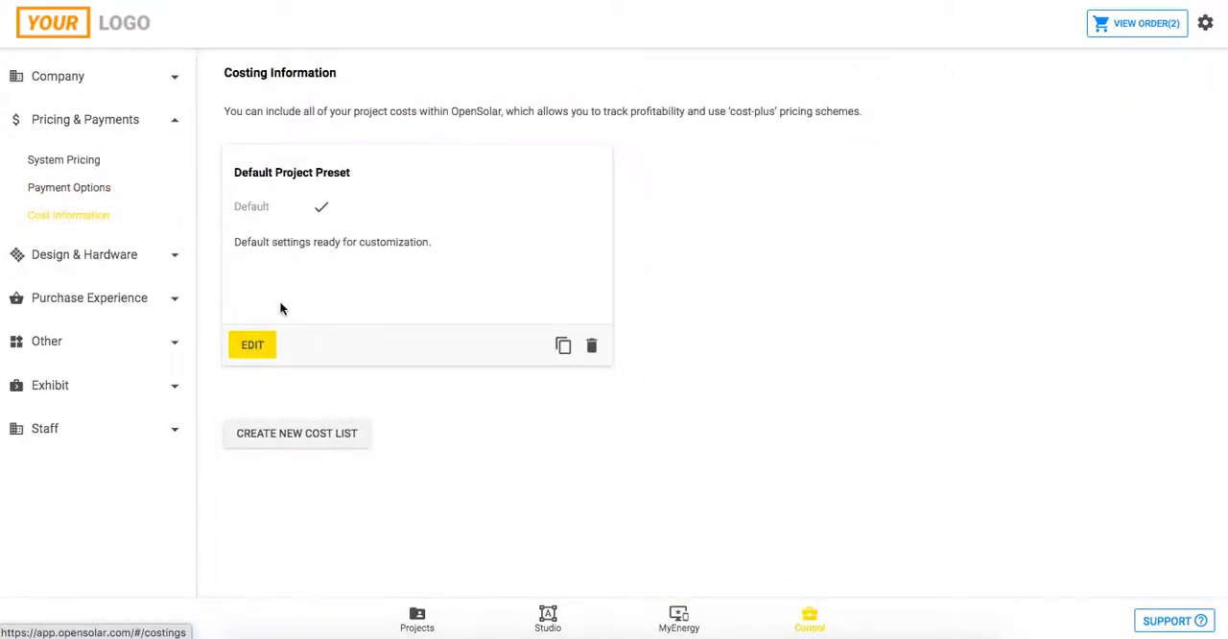
View the list of favourite modules in the design and hardware settings.
click(175, 127)
click(98, 165)
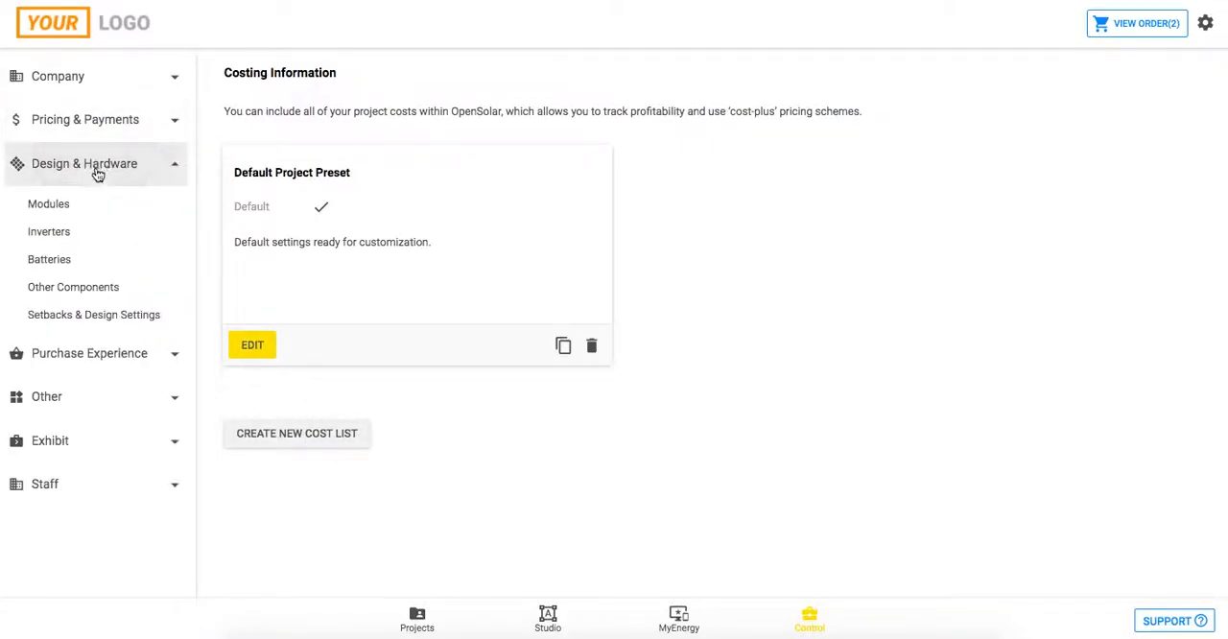
click(49, 205)
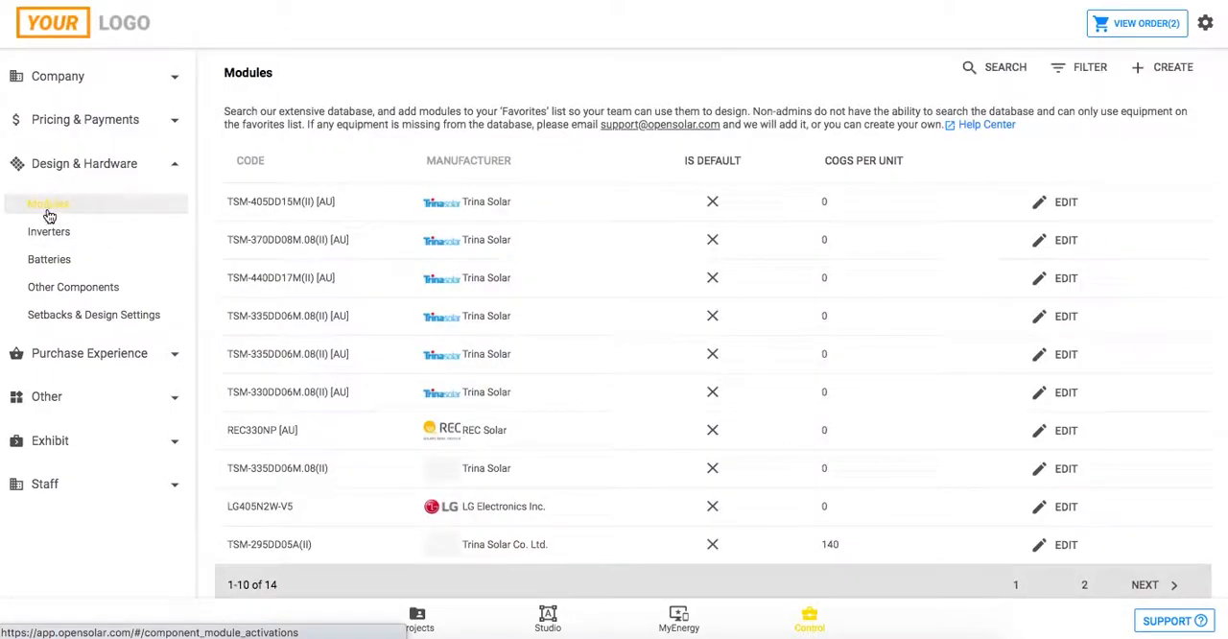
Review the lists of favourite inverters and batteries, and look over the pages available in the Purchase Experience settings.
click(54, 238)
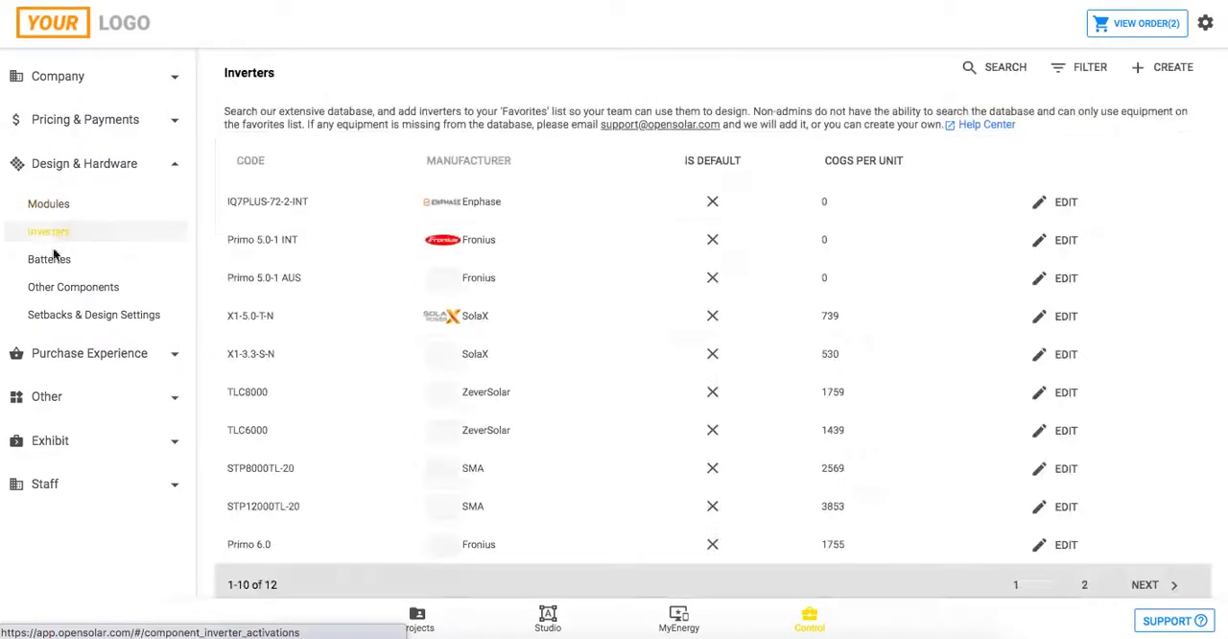
click(49, 259)
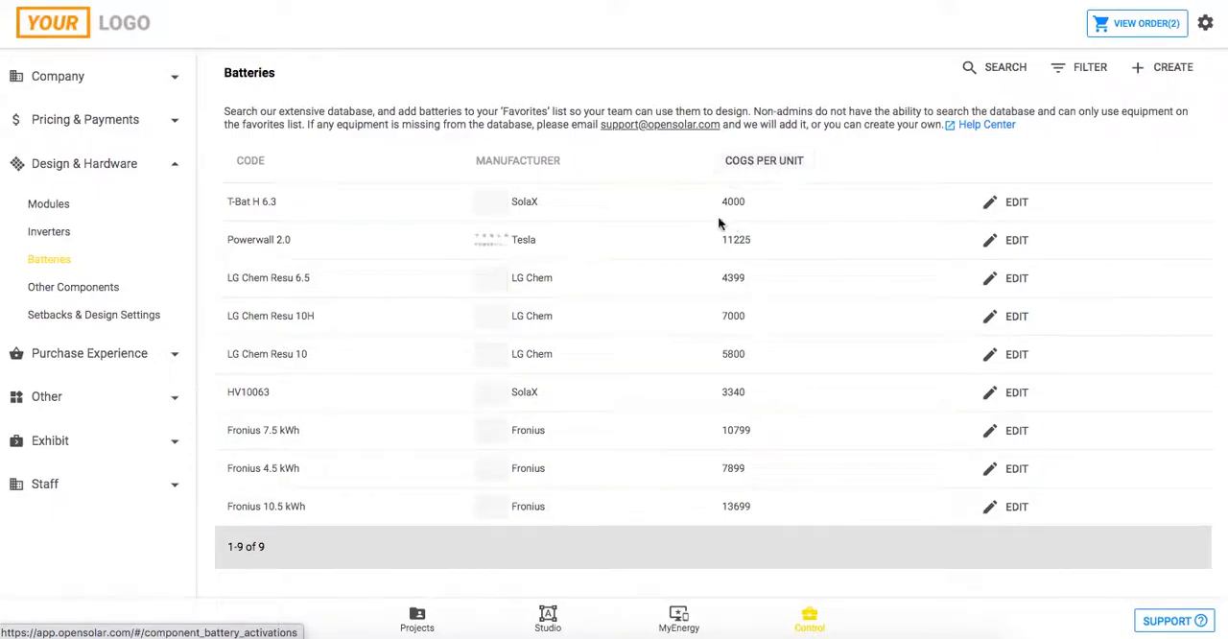
click(145, 165)
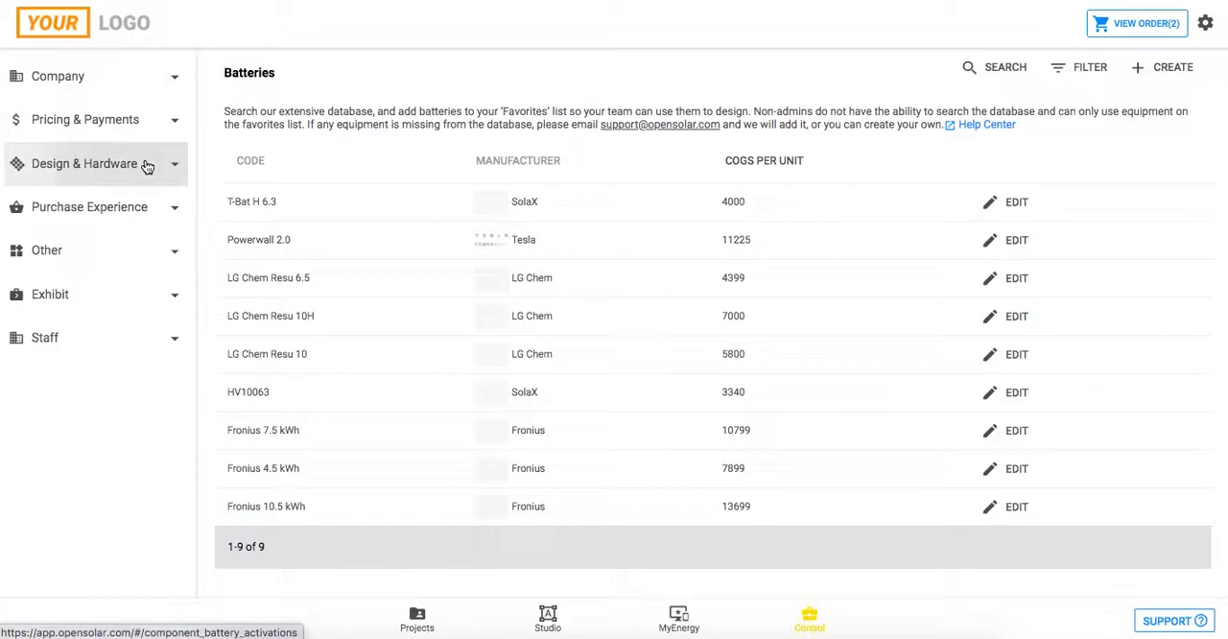
click(91, 218)
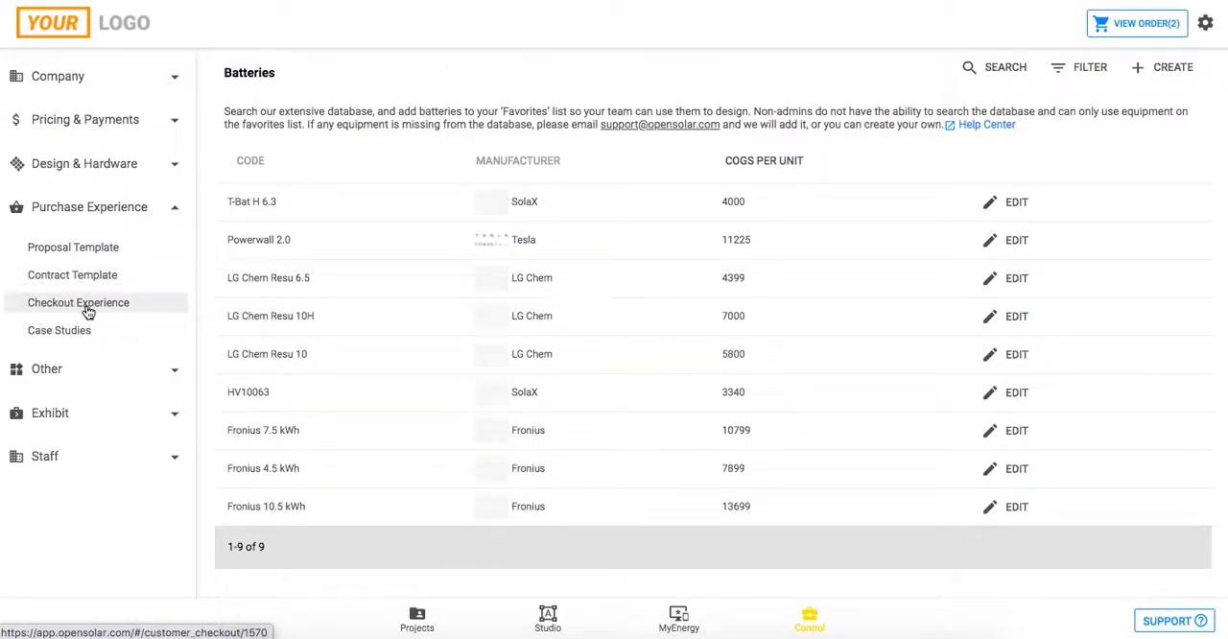
click(150, 211)
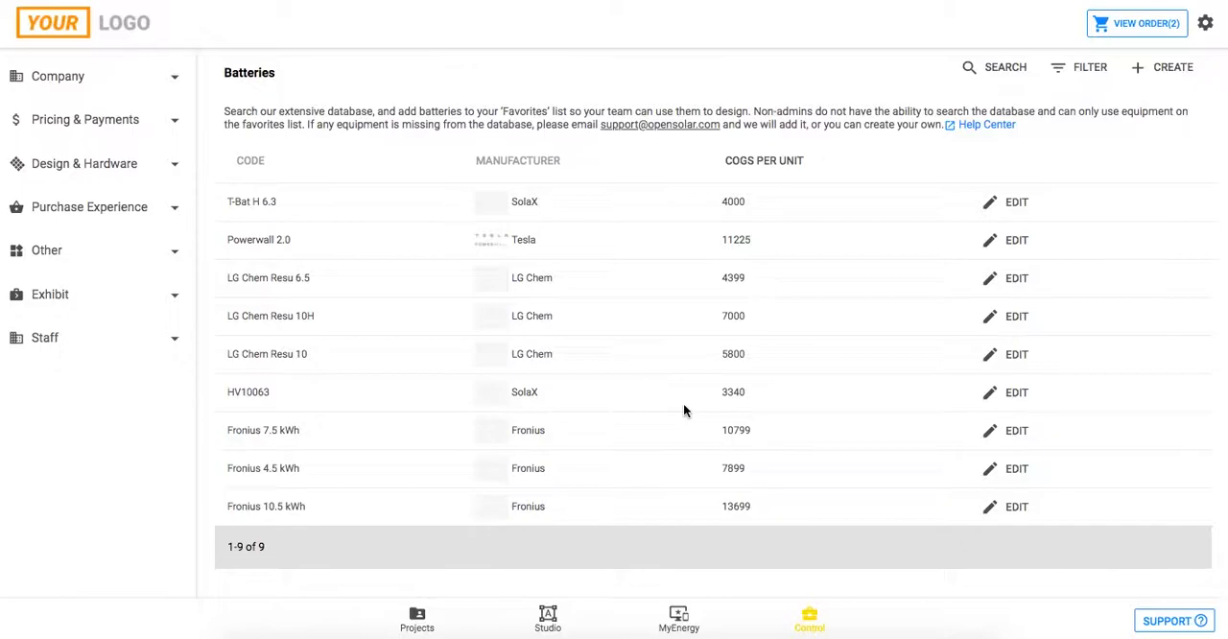
Open the OpenSolar Help Center from the support options and look through the videos and webinars of its Training Package.
click(1178, 621)
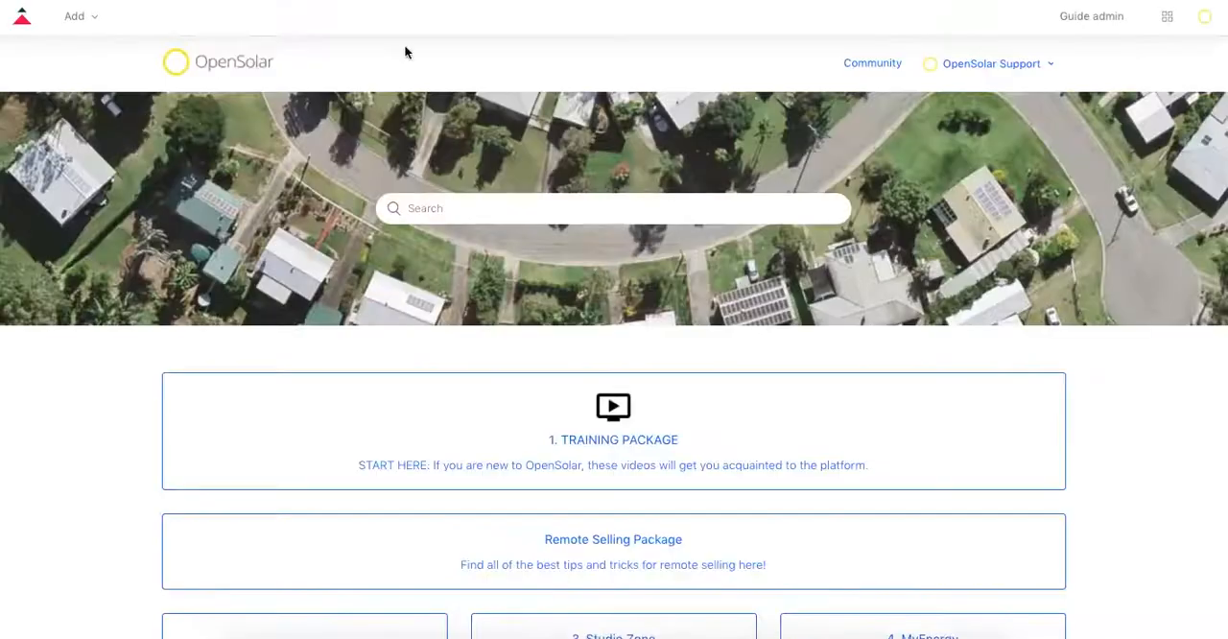
scroll(519, 284, down, 3)
scroll(519, 289, down, 2)
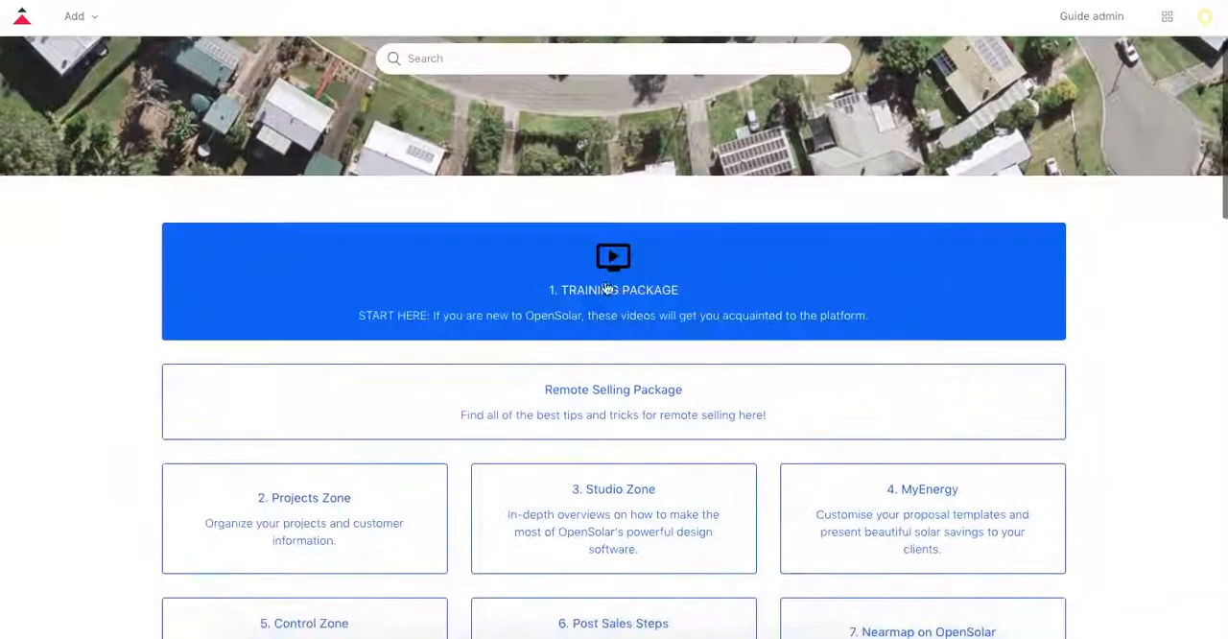
click(612, 290)
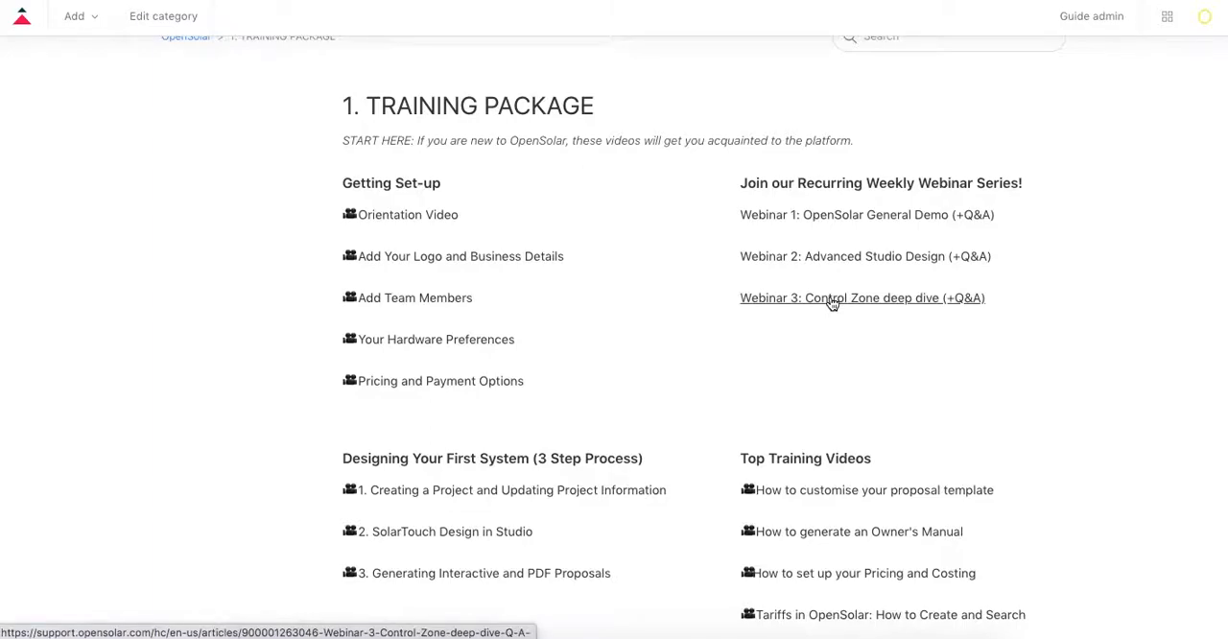
scroll(786, 328, up, 2)
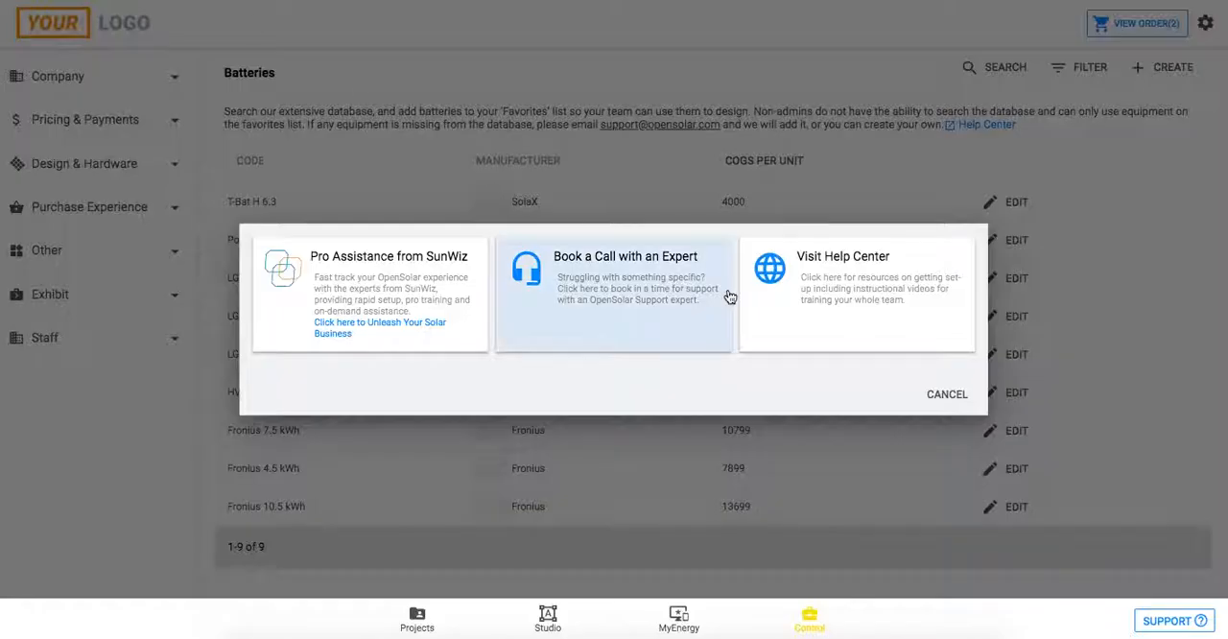